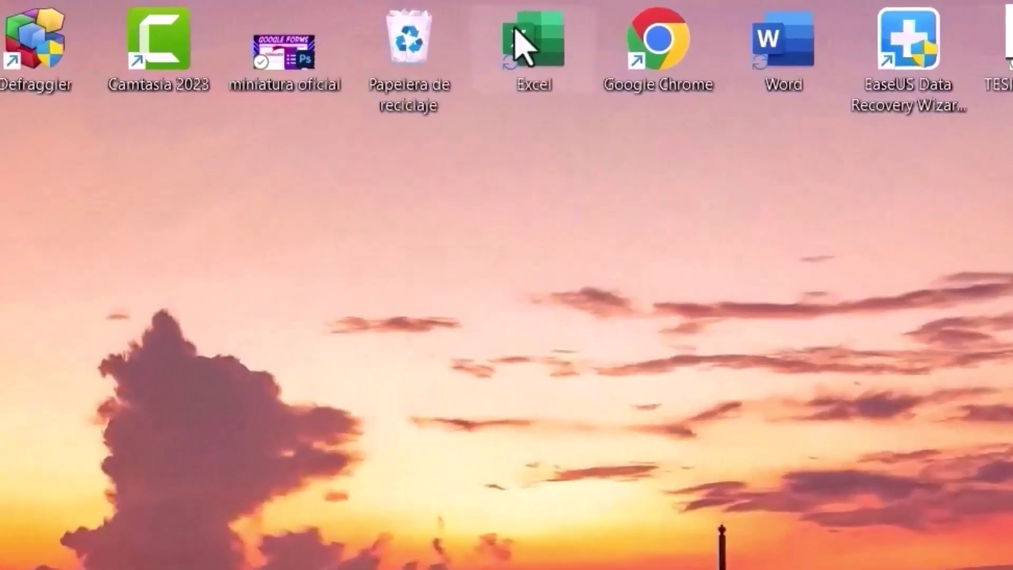
Step: Open Excel and browse the full gallery of new-workbook templates
{"action": "double_click", "coordinate": [516, 31]}
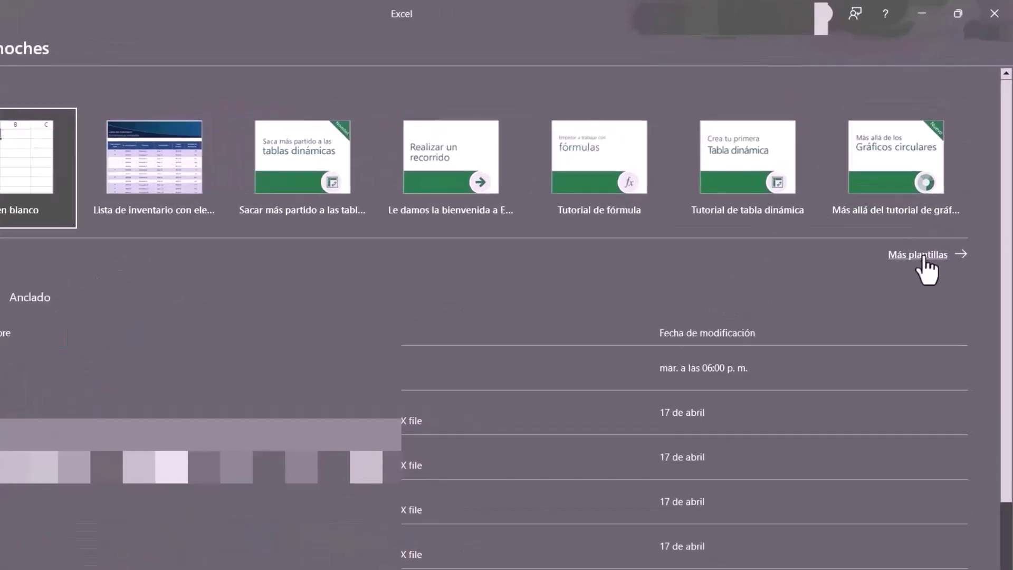
{"action": "left_click", "coordinate": [882, 372]}
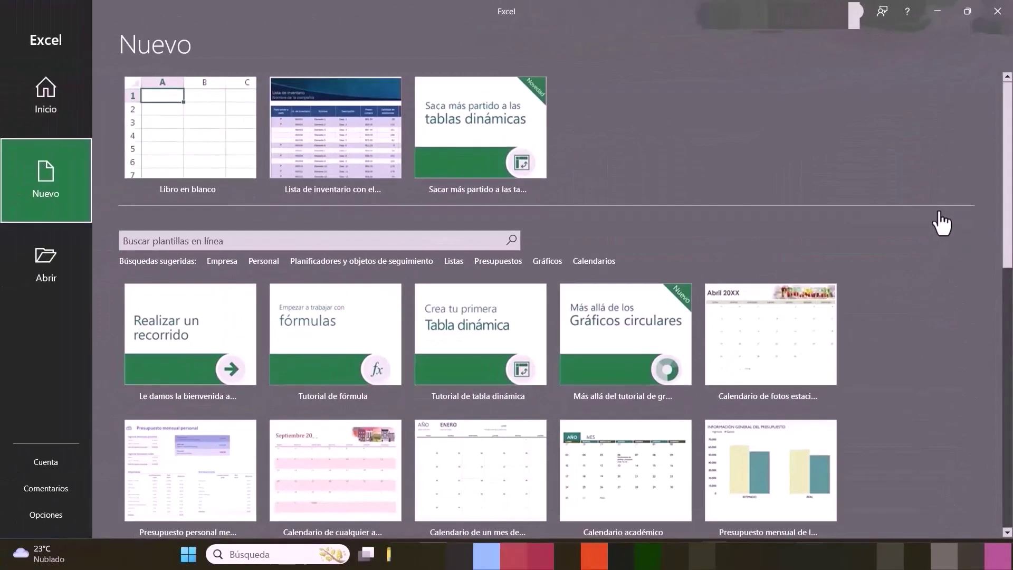
{"action": "scroll", "coordinate": [942, 221], "scroll_direction": "down", "scroll_amount": 2}
{"action": "scroll", "coordinate": [939, 210], "scroll_direction": "down", "scroll_amount": 8}
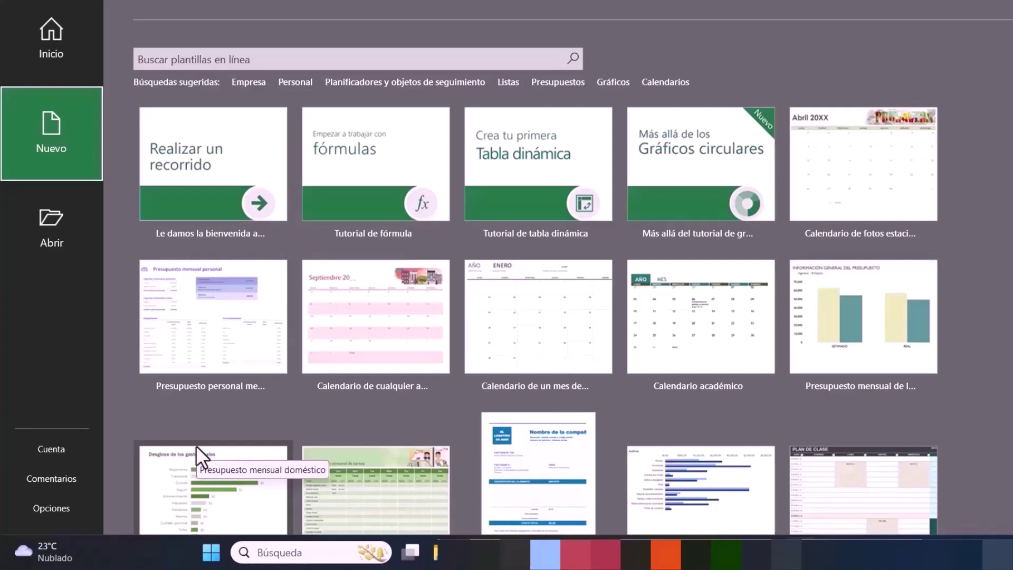
{"action": "scroll", "coordinate": [195, 445], "scroll_direction": "up", "scroll_amount": 3}
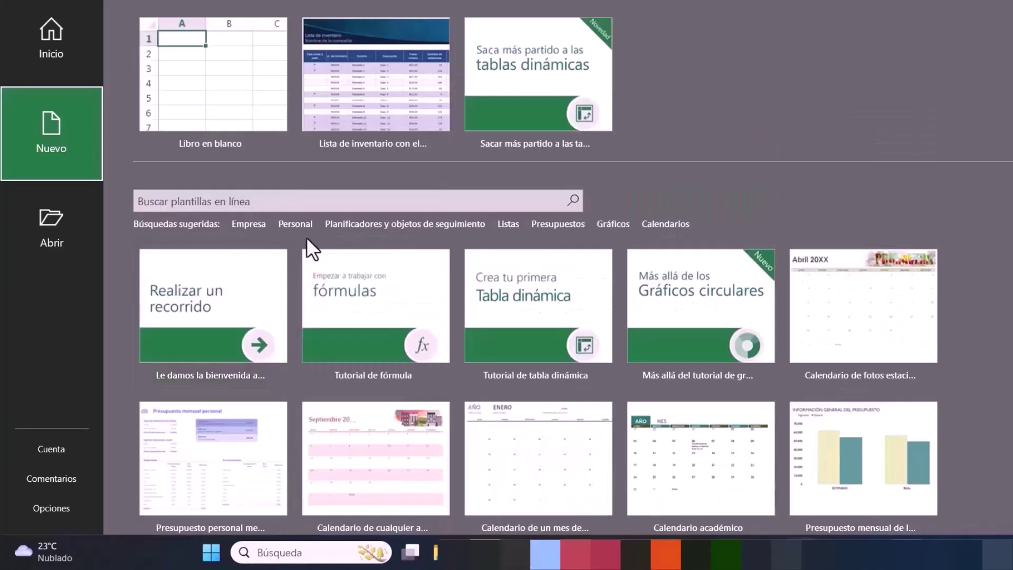
Step: Search the online templates for "VENTAS"
{"action": "left_click", "coordinate": [339, 200]}
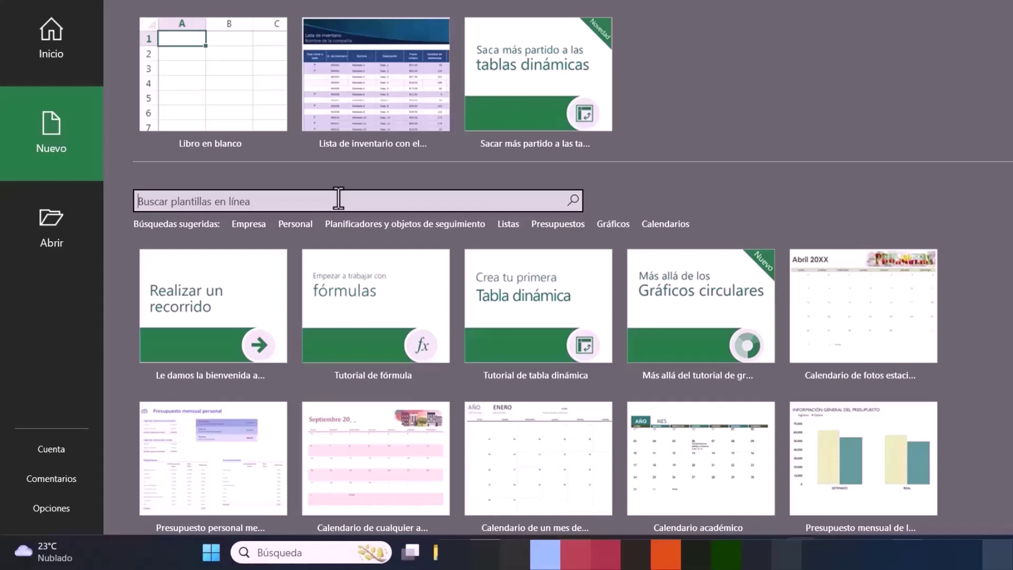
{"action": "type", "text": "VENTAS"}
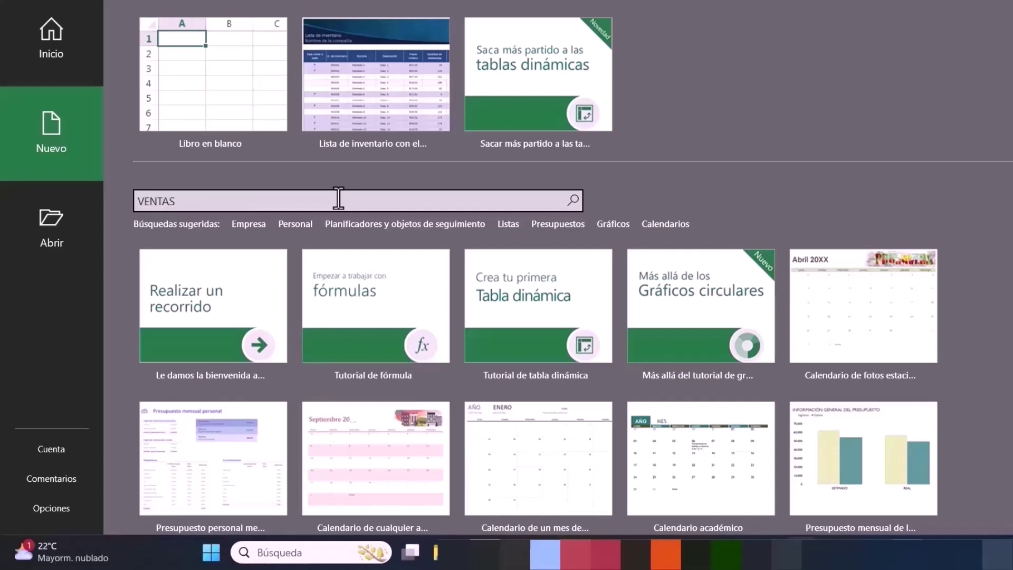
{"action": "key", "text": "Return"}
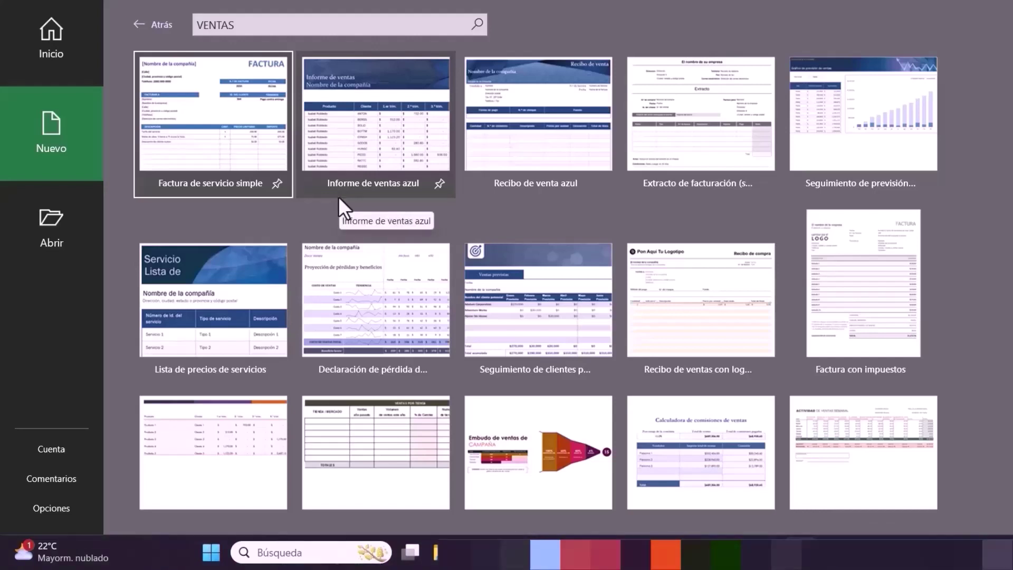
Step: Browse the sales templates and preview "Factura de venta (diseño degradado azul)", closing the preview without creating a workbook
{"action": "scroll", "coordinate": [689, 190], "scroll_direction": "down", "scroll_amount": 8}
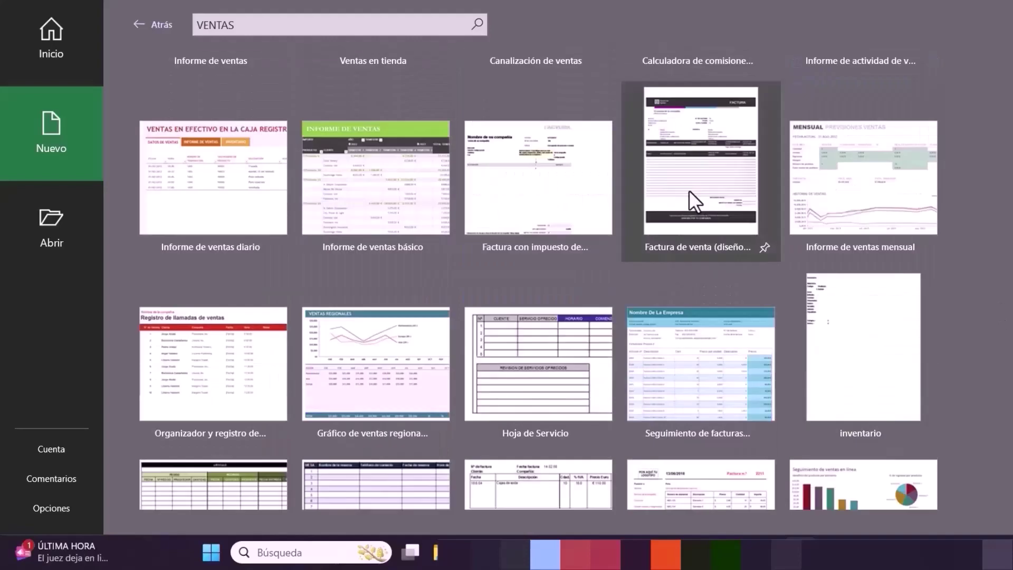
{"action": "scroll", "coordinate": [688, 189], "scroll_direction": "up", "scroll_amount": 1}
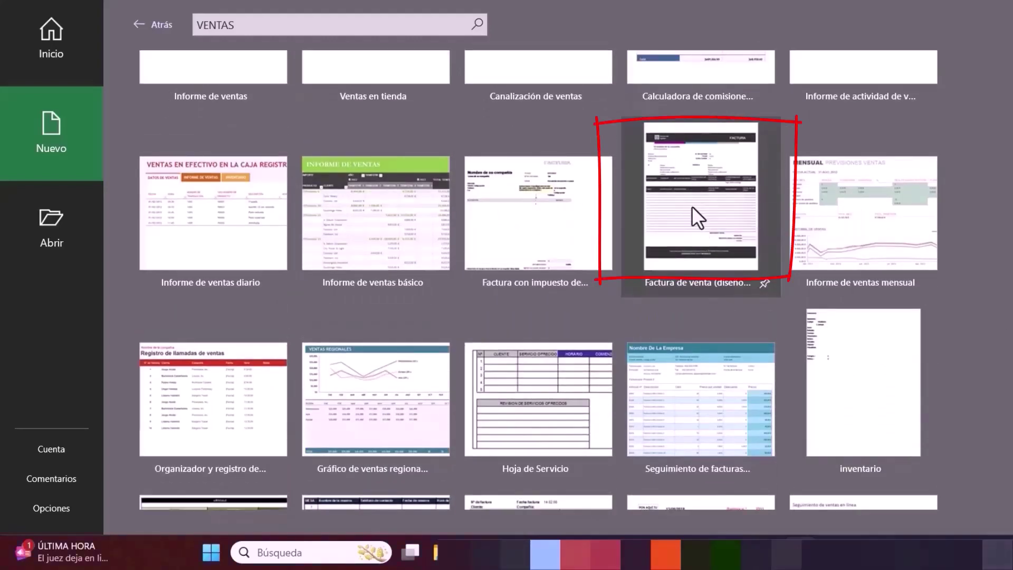
{"action": "left_click", "coordinate": [693, 208]}
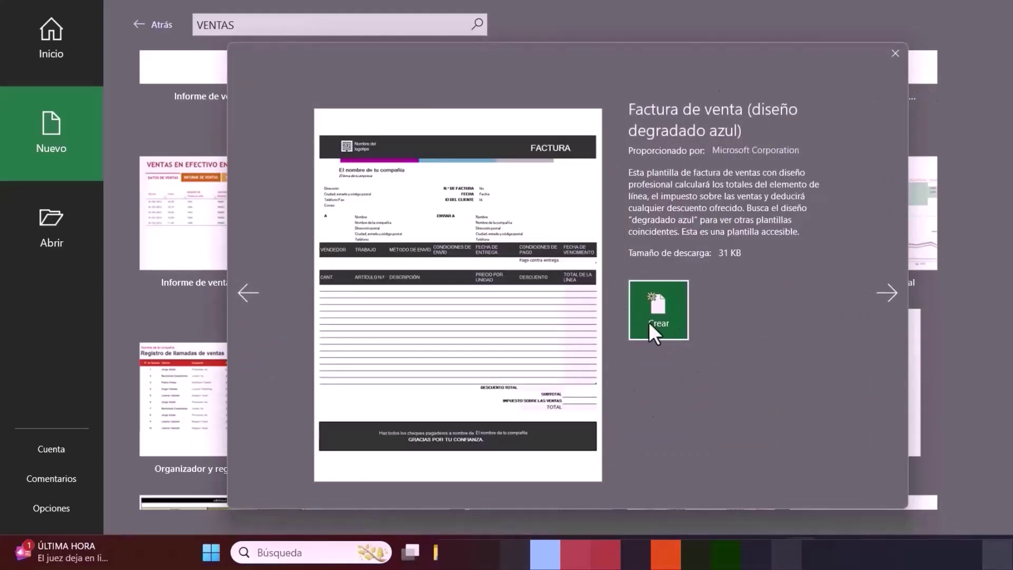
{"action": "left_click", "coordinate": [889, 48]}
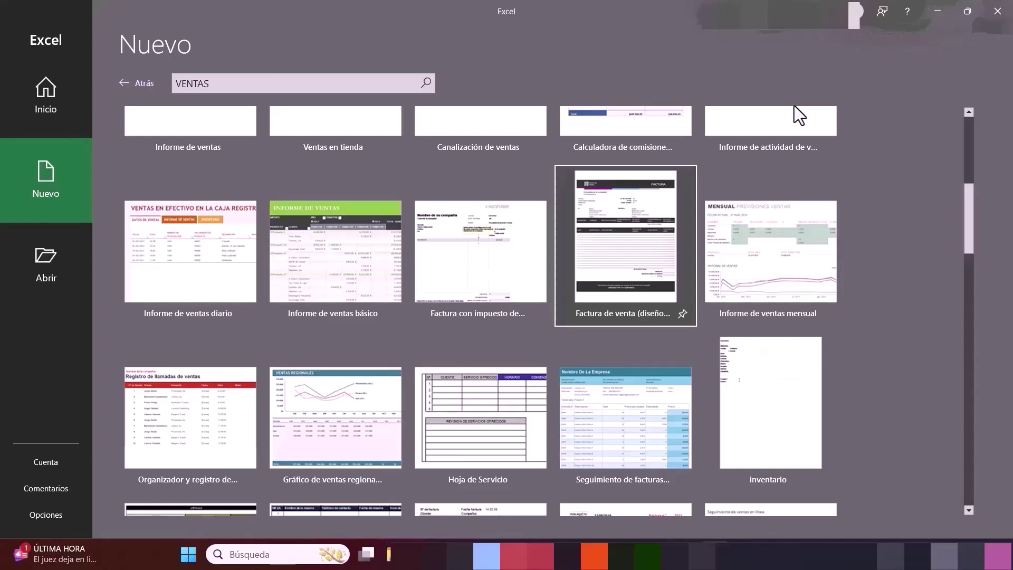
Step: Return to the start page and create a blank workbook
{"action": "scroll", "coordinate": [540, 127], "scroll_direction": "up", "scroll_amount": 6}
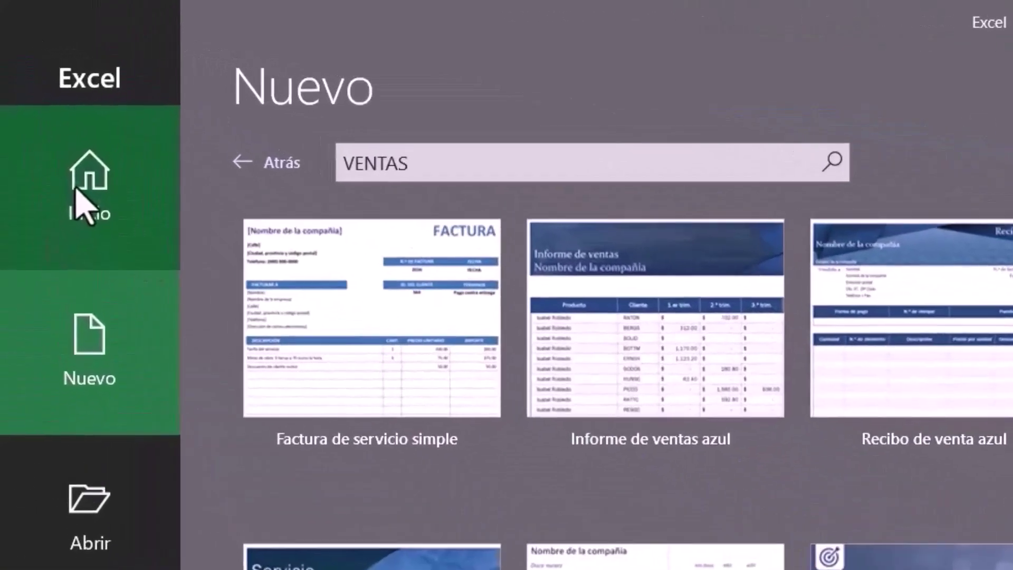
{"action": "left_click", "coordinate": [42, 103]}
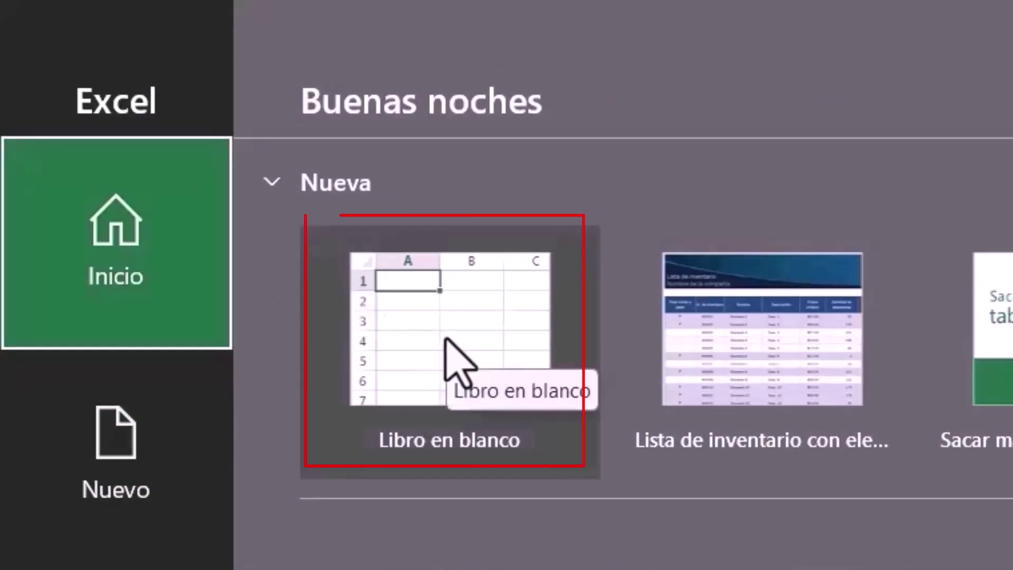
{"action": "left_click", "coordinate": [446, 342]}
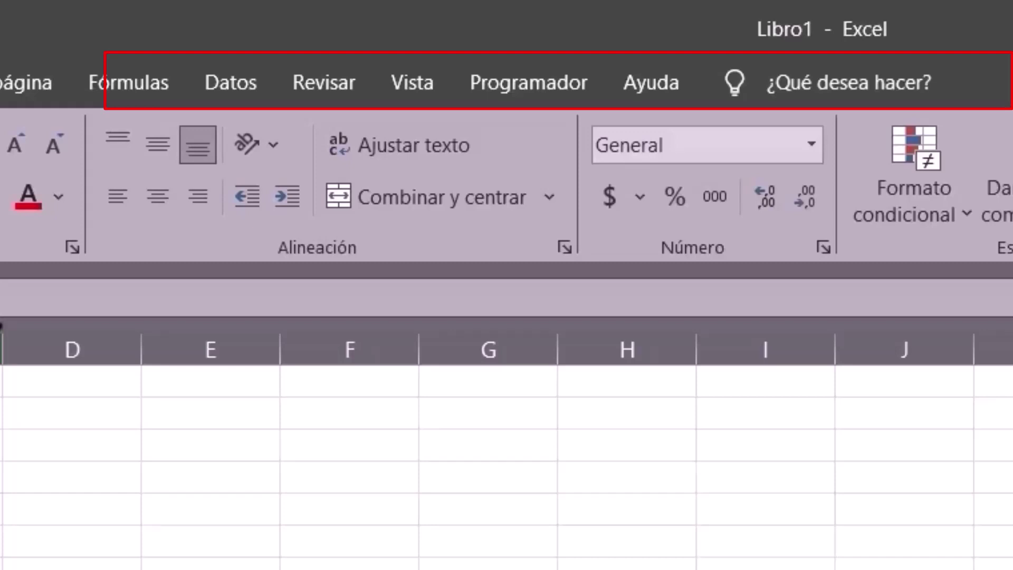
Step: Examine the page layout, home and insert command sets, finishing with the home commands shown
{"action": "left_click", "coordinate": [647, 99]}
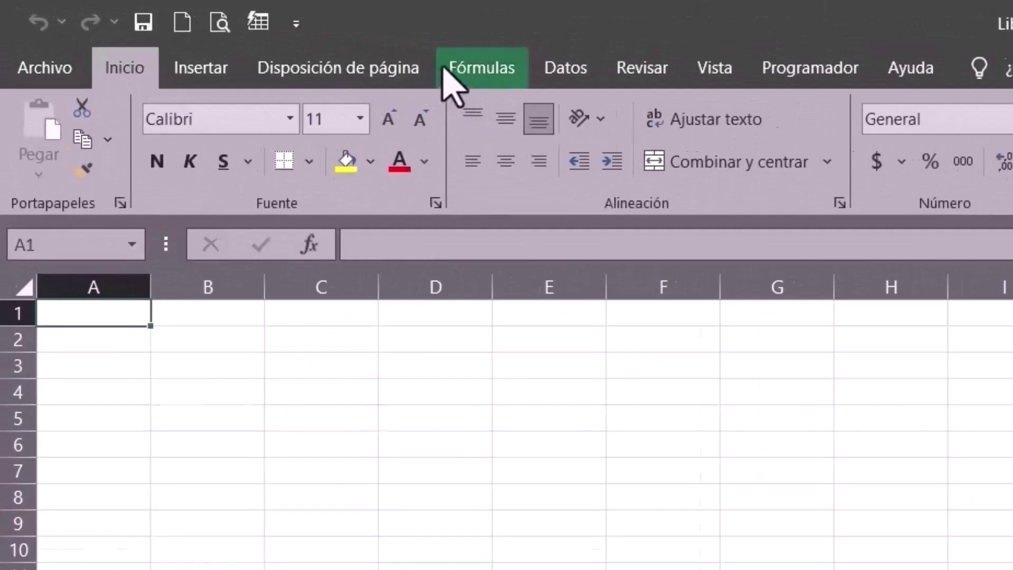
{"action": "left_click", "coordinate": [173, 32]}
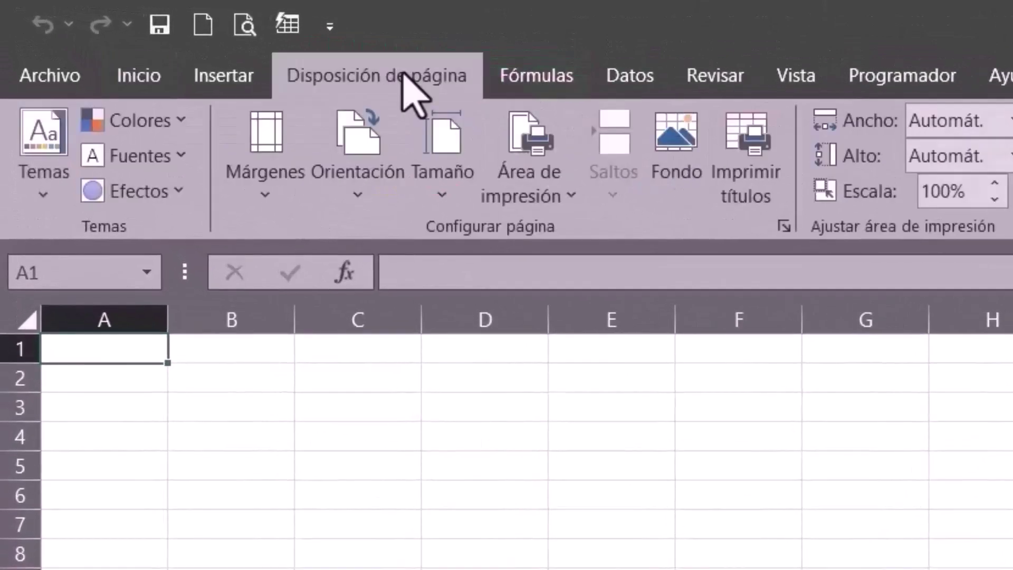
{"action": "left_click", "coordinate": [137, 66]}
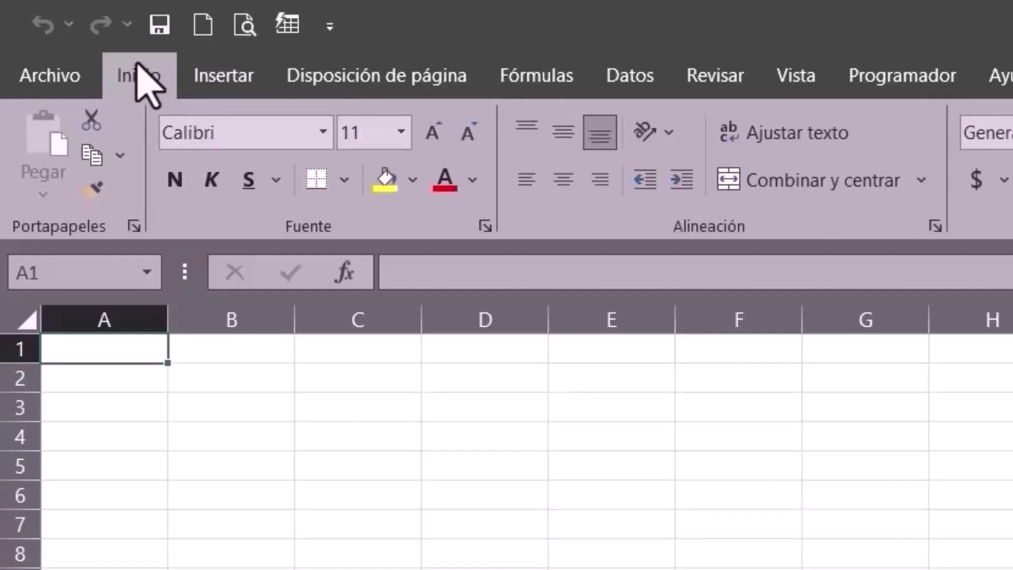
{"action": "left_click", "coordinate": [207, 72]}
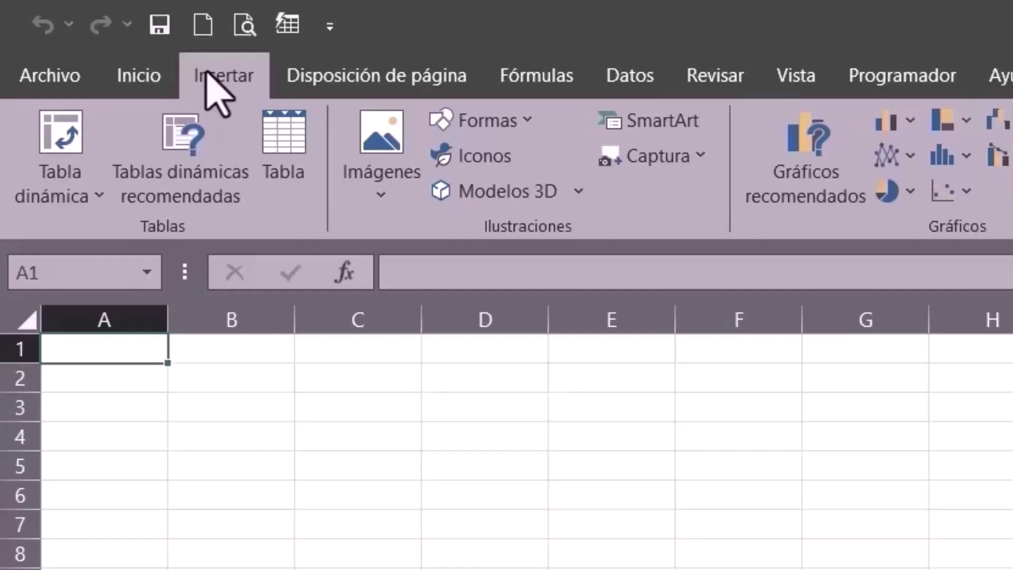
{"action": "left_click", "coordinate": [140, 76]}
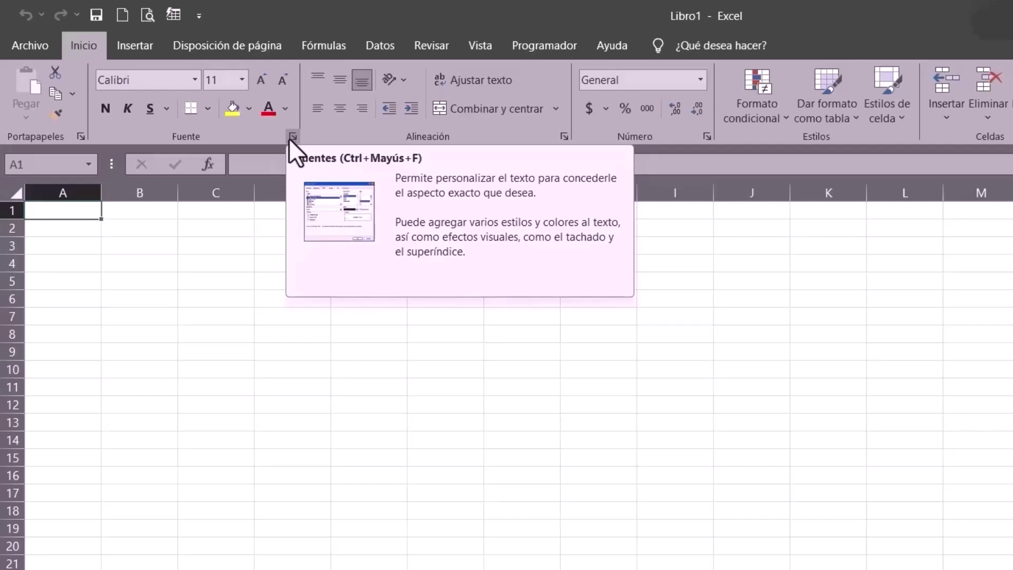
Step: Open the full font settings for the selected cell, review the options and close them without changes
{"action": "left_click", "coordinate": [292, 137]}
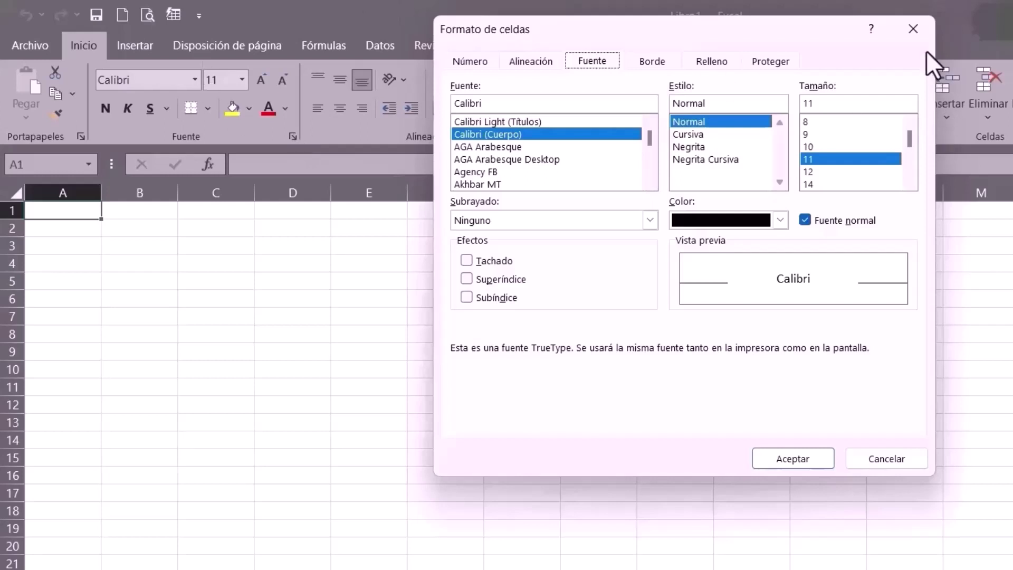
{"action": "left_click", "coordinate": [918, 36]}
Step: Select a large block of worksheet cells, then single cells ending at A2
{"action": "mouse_move", "coordinate": [192, 276]}
{"action": "left_mouse_down"}
{"action": "mouse_move", "coordinate": [441, 569]}
{"action": "mouse_move", "coordinate": [758, 482]}
{"action": "mouse_move", "coordinate": [927, 484]}
{"action": "left_mouse_up"}
{"action": "left_click", "coordinate": [116, 246]}
{"action": "left_click", "coordinate": [54, 168]}
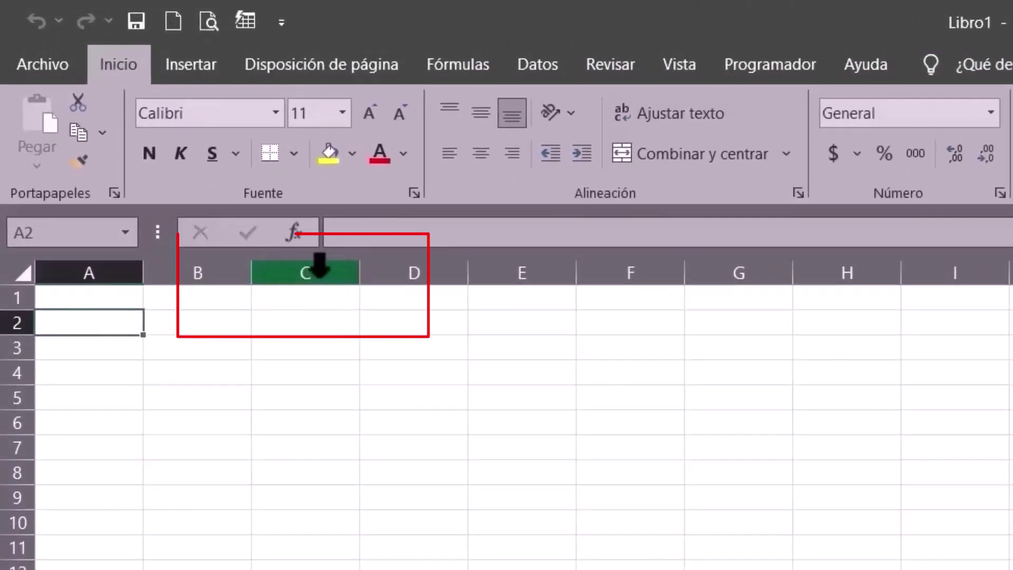
Step: Select the whole of column C, then the whole of row 4
{"action": "left_click", "coordinate": [317, 270]}
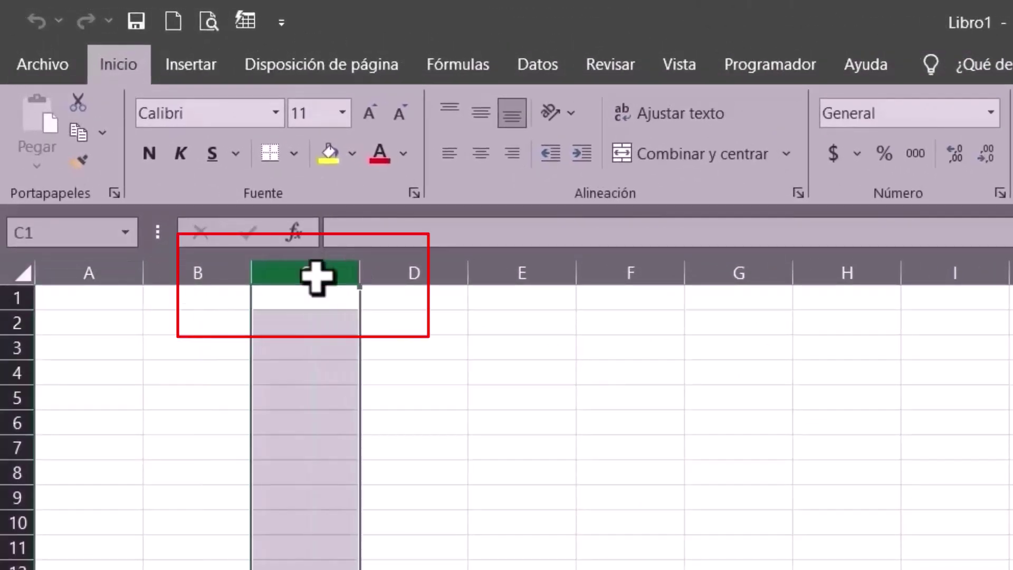
{"action": "left_click", "coordinate": [11, 373]}
Step: Select entire columns one at a time from A through E, then continue across the sheet to column Q
{"action": "left_click", "coordinate": [107, 271]}
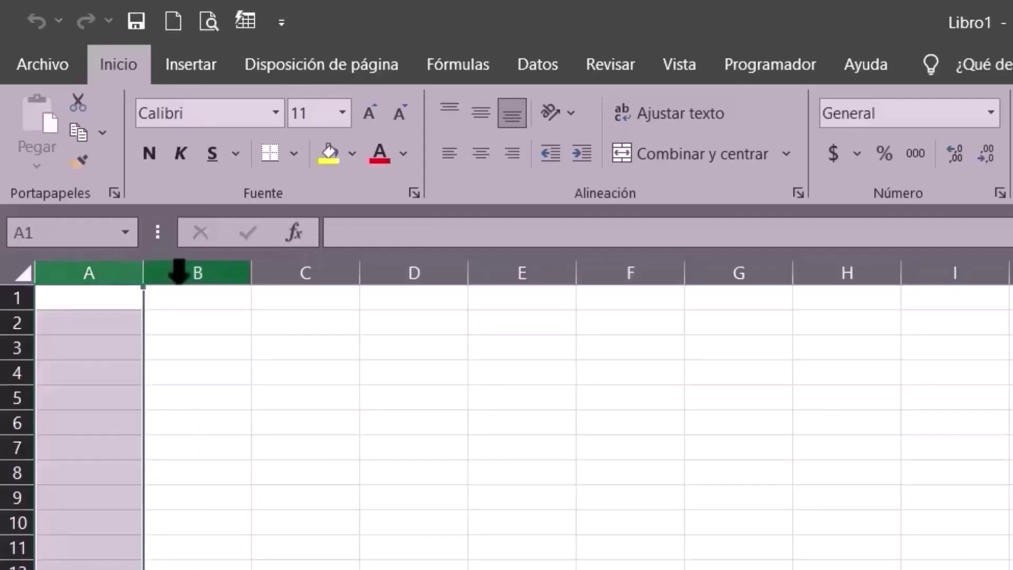
{"action": "left_click", "coordinate": [158, 271]}
{"action": "left_click", "coordinate": [318, 269]}
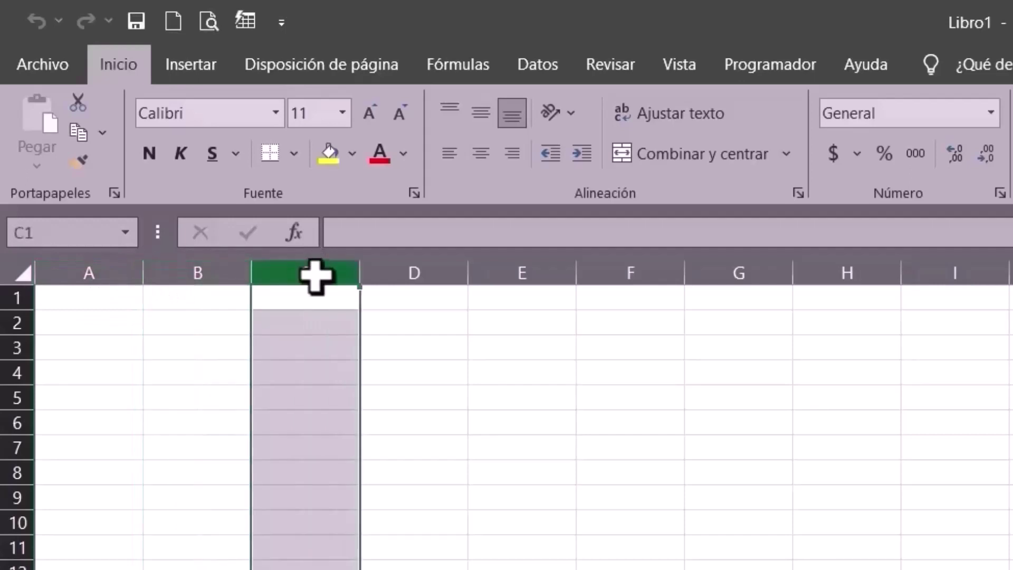
{"action": "left_click", "coordinate": [424, 266]}
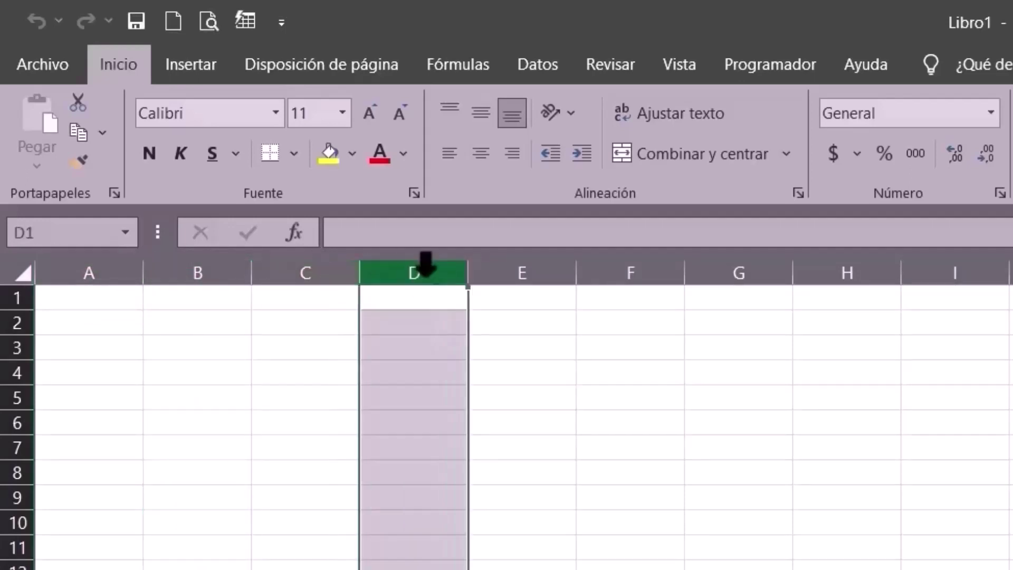
{"action": "left_click", "coordinate": [527, 267]}
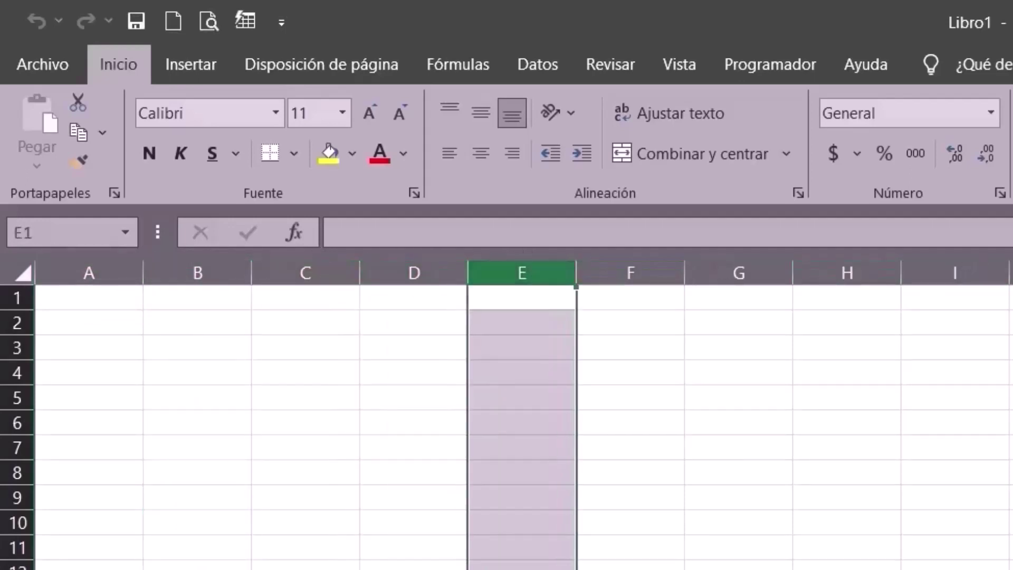
{"action": "left_click", "coordinate": [1012, 273]}
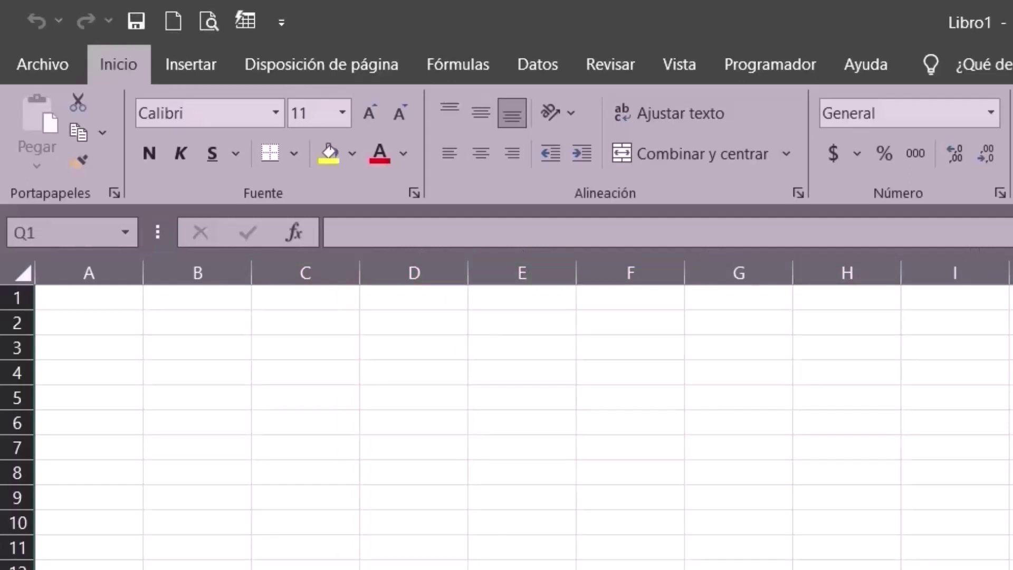
Step: Select entire rows one at a time down the sheet from row 1 to row 7, then clear the row selection
{"action": "left_click", "coordinate": [12, 297]}
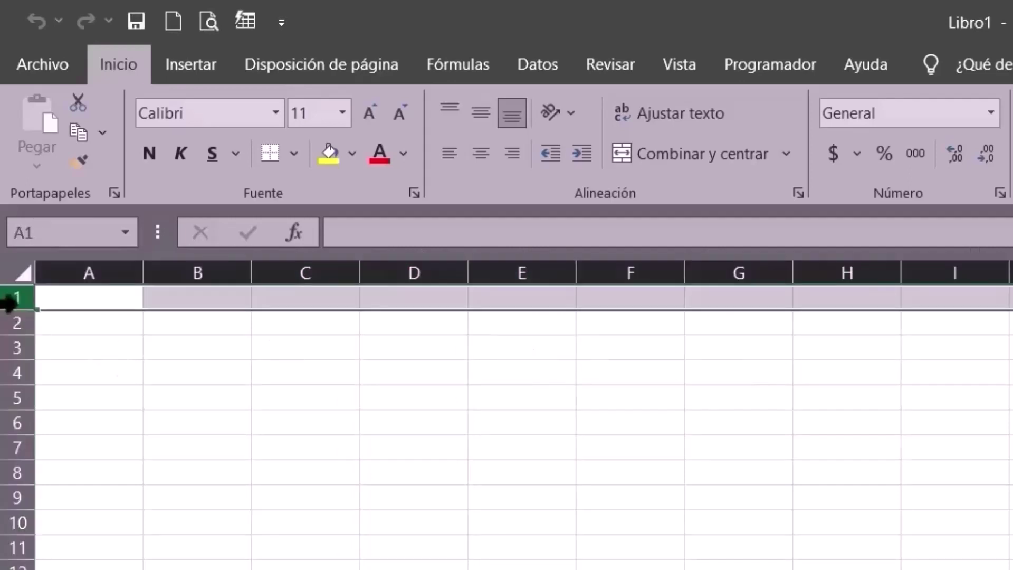
{"action": "left_click", "coordinate": [10, 322]}
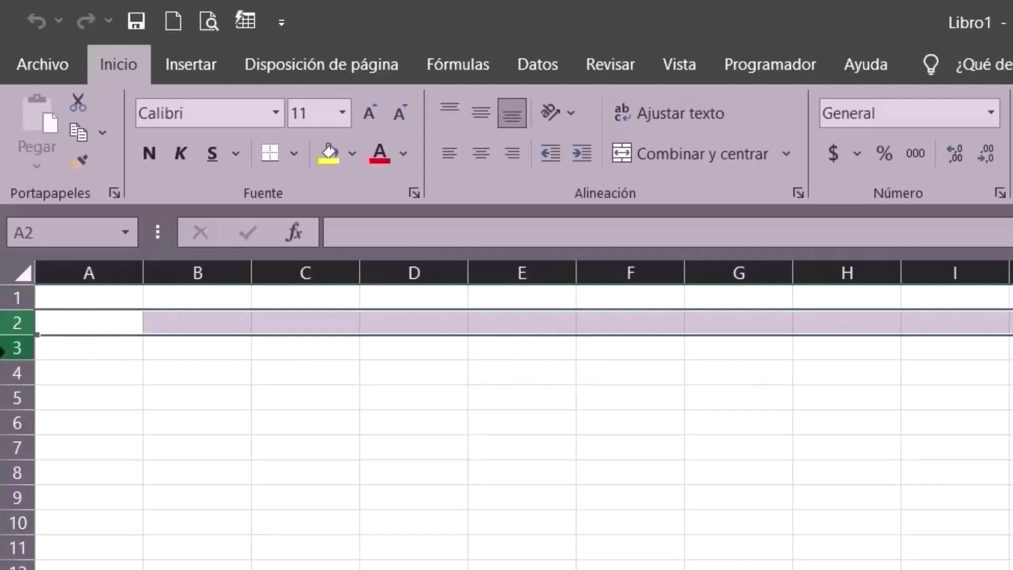
{"action": "left_click", "coordinate": [11, 348]}
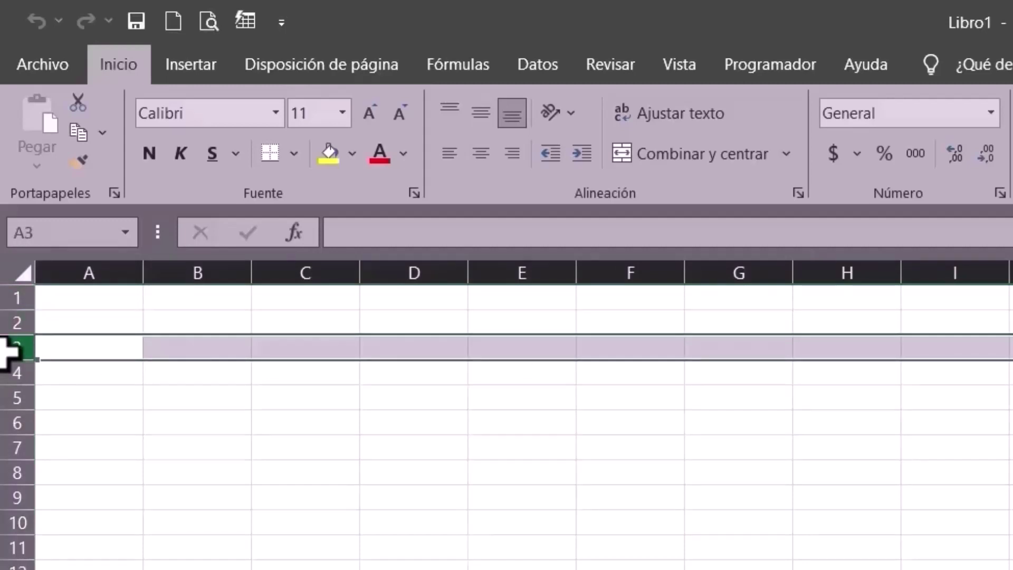
{"action": "left_click", "coordinate": [10, 397]}
{"action": "left_click", "coordinate": [10, 422]}
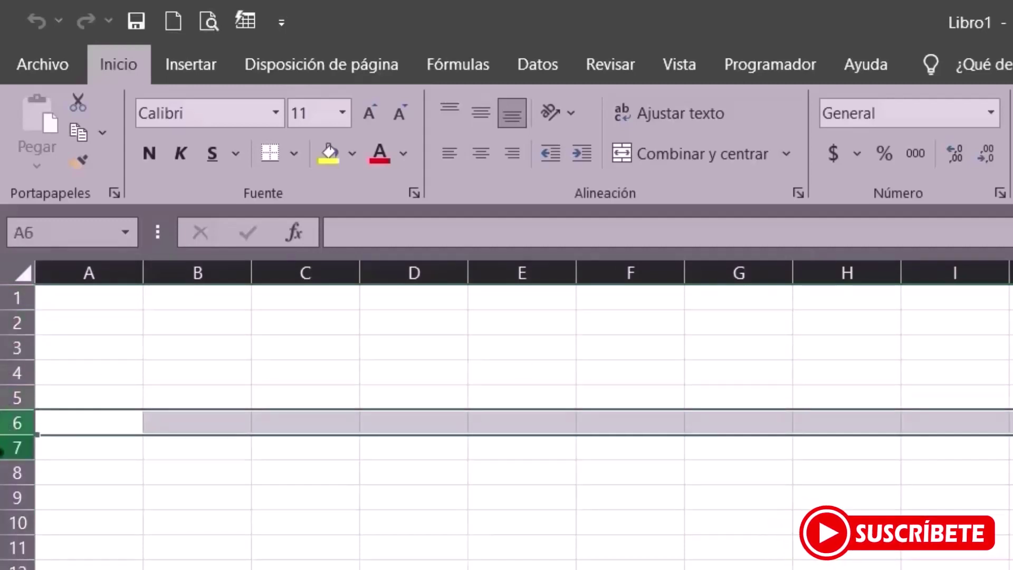
{"action": "left_click", "coordinate": [11, 447]}
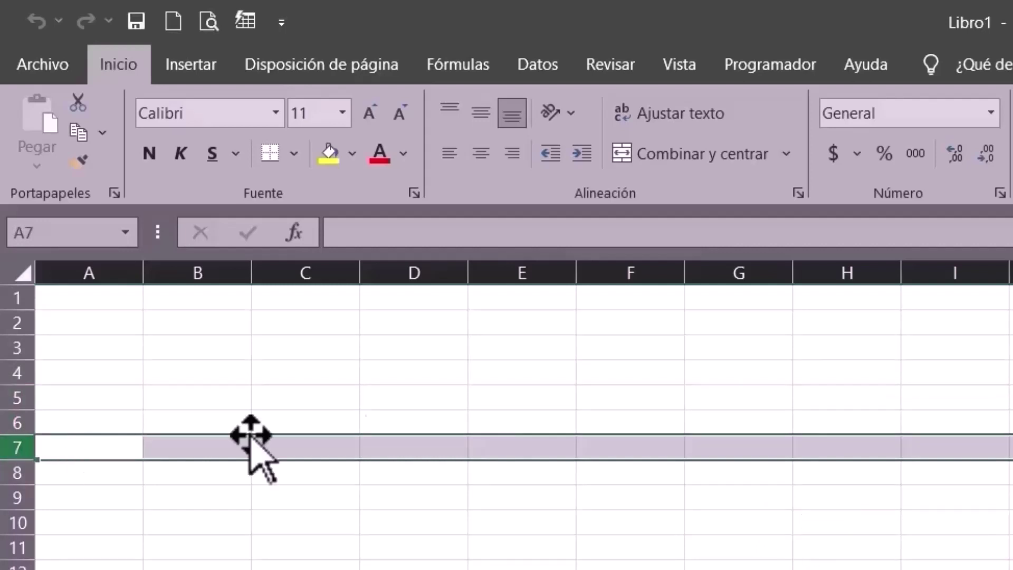
{"action": "left_click", "coordinate": [714, 498]}
Step: Select column D and then row 6 to compare a column with a row, and finish on cell E7
{"action": "left_click", "coordinate": [420, 275]}
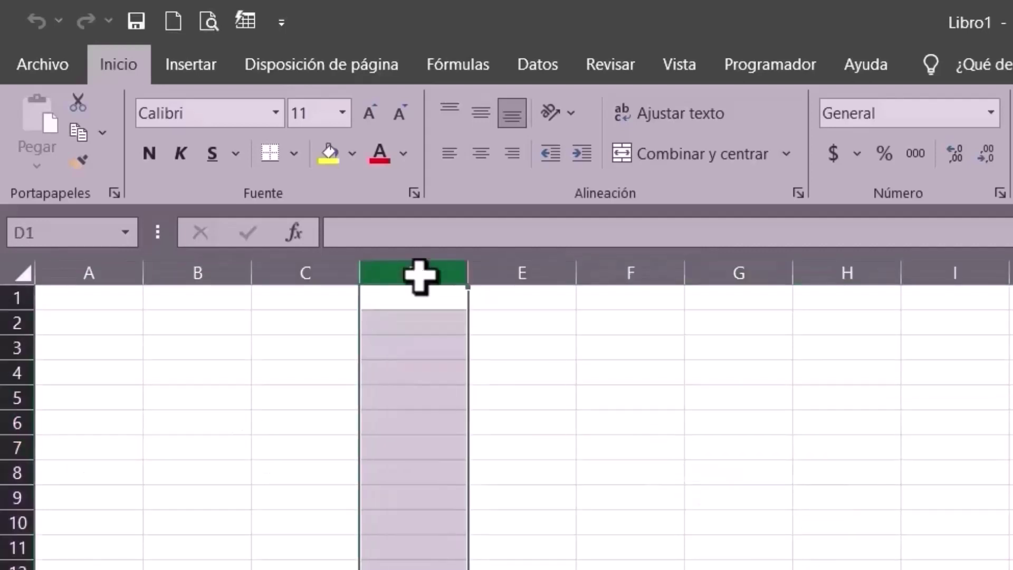
{"action": "left_click", "coordinate": [7, 423]}
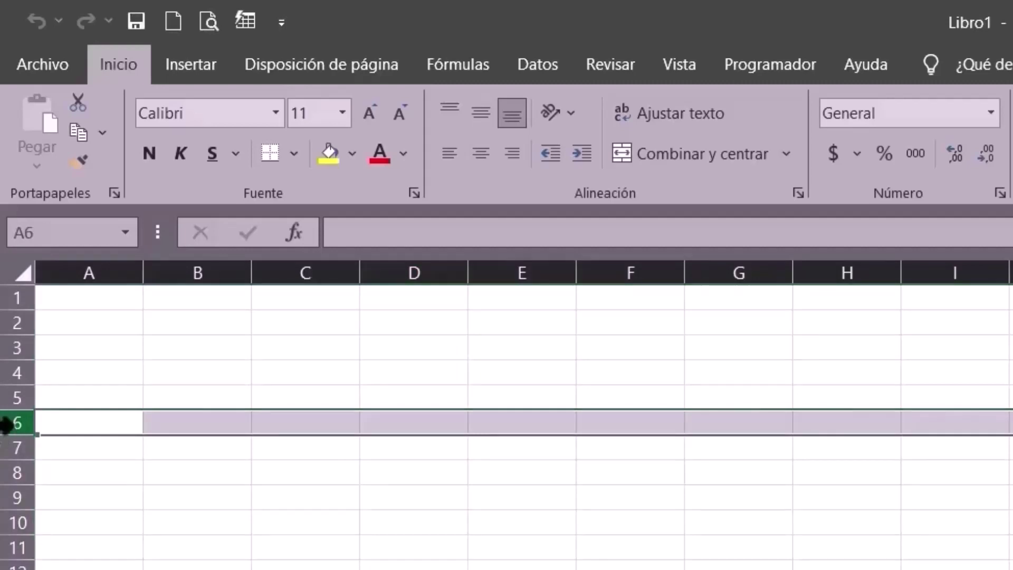
{"action": "left_click", "coordinate": [548, 458]}
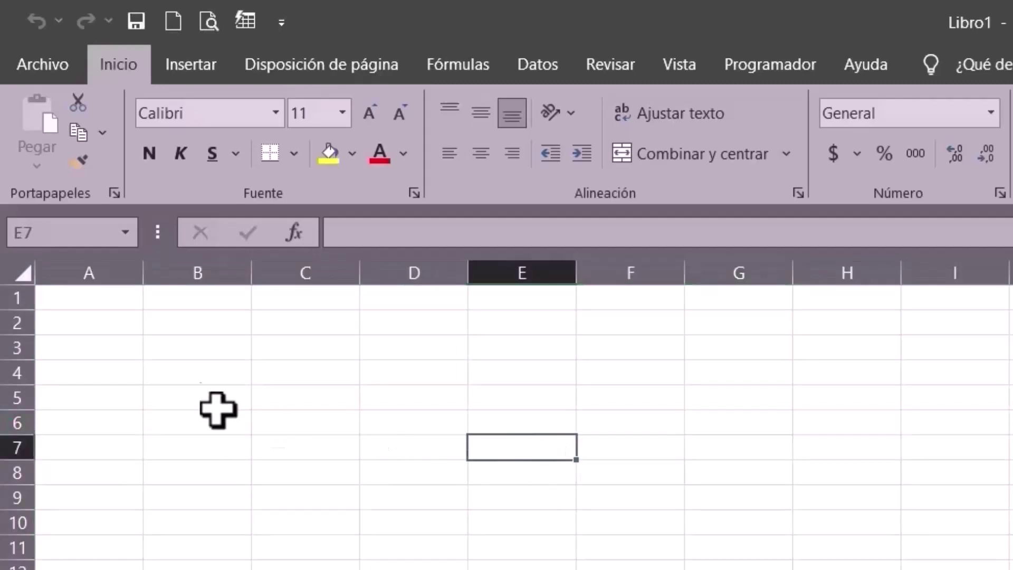
Step: Select cells B4 and A7, then column A, row 7 and cell B7, finishing with the whole of row 7
{"action": "left_click", "coordinate": [198, 379]}
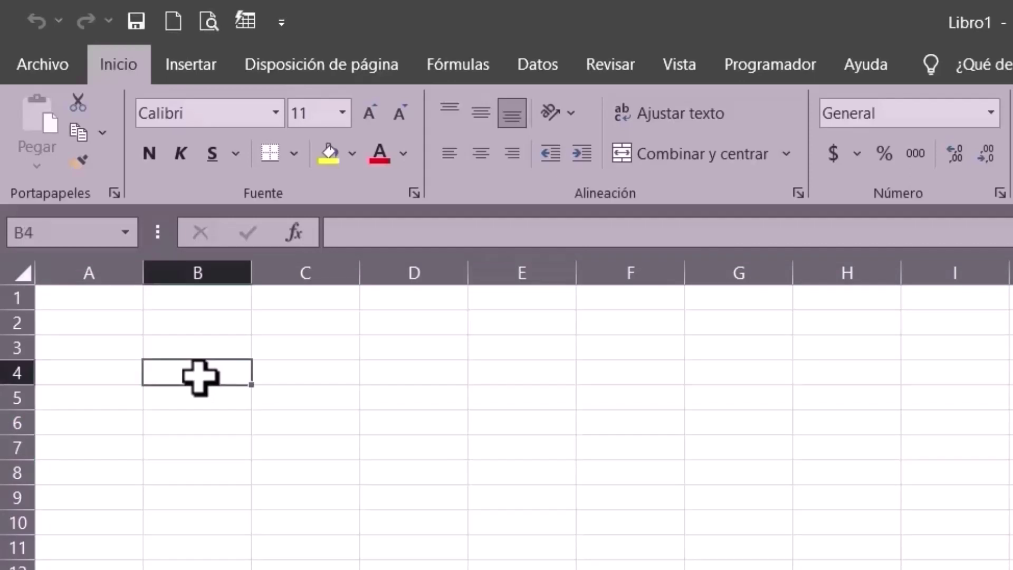
{"action": "left_click", "coordinate": [81, 446]}
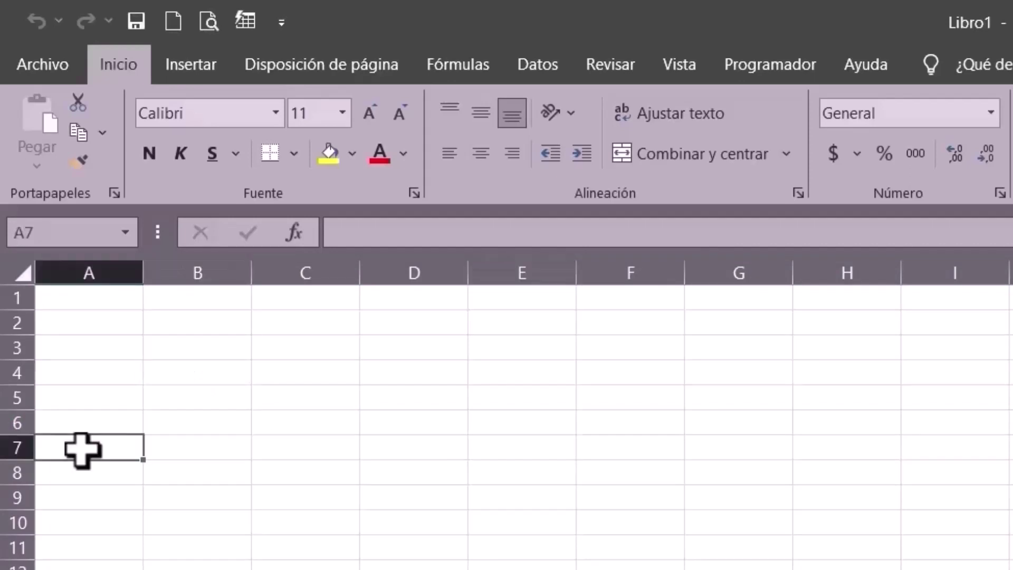
{"action": "left_click", "coordinate": [100, 265]}
{"action": "left_click", "coordinate": [15, 447]}
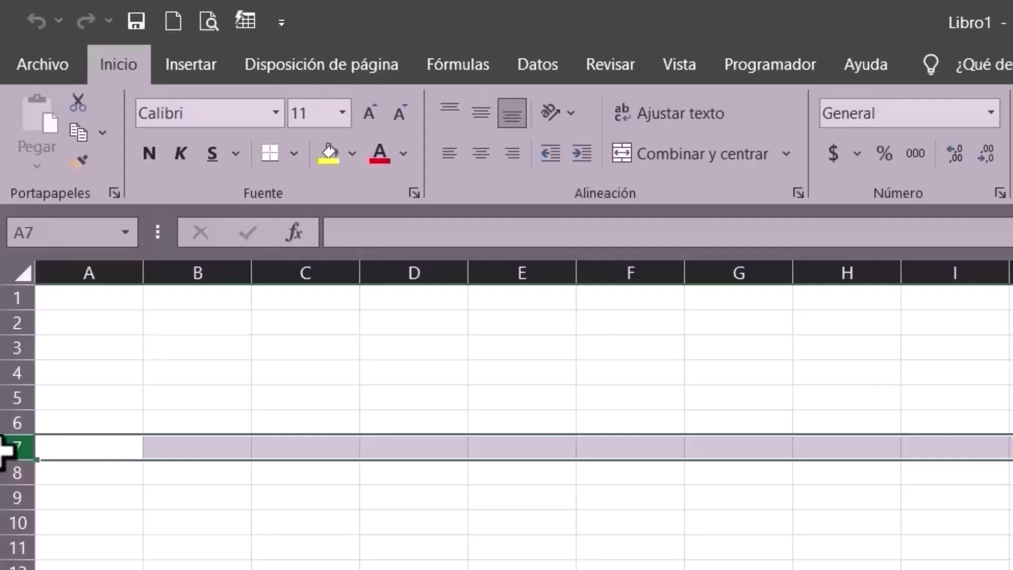
{"action": "left_click", "coordinate": [217, 444]}
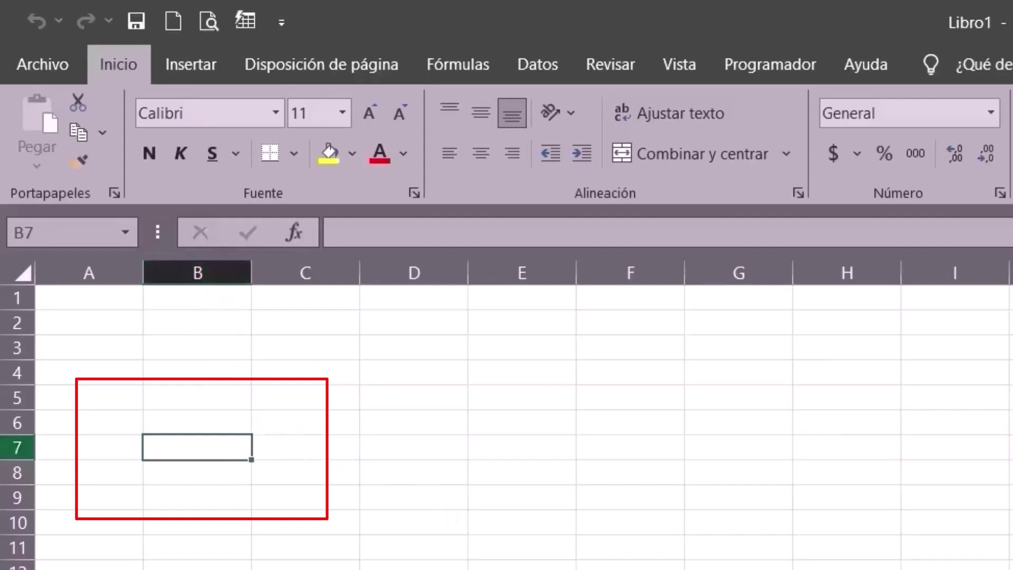
{"action": "left_click", "coordinate": [17, 448]}
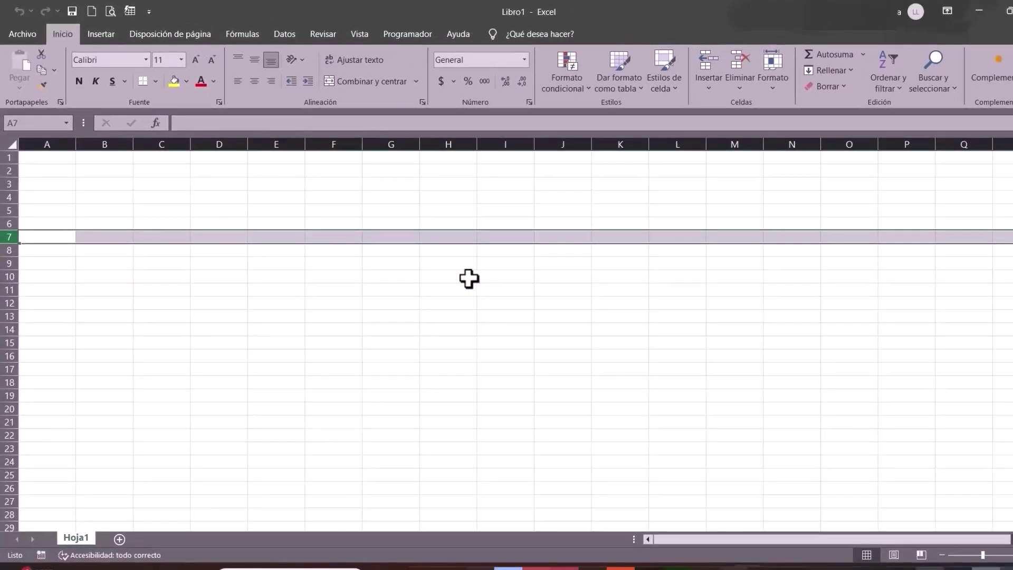
Step: Select the cell ranges C3:N24, C7:I16 and C5:F11 one after another, keeping C5:F11 selected
{"action": "left_click_drag", "start_coordinate": [161, 184], "coordinate": [679, 437]}
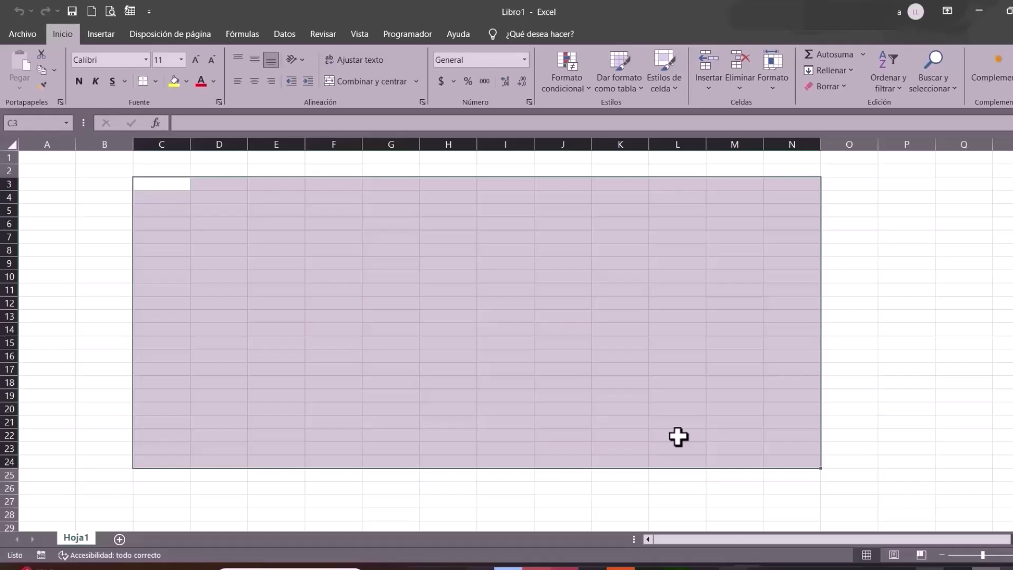
{"action": "left_click", "coordinate": [678, 436]}
{"action": "left_click_drag", "start_coordinate": [161, 237], "coordinate": [486, 360]}
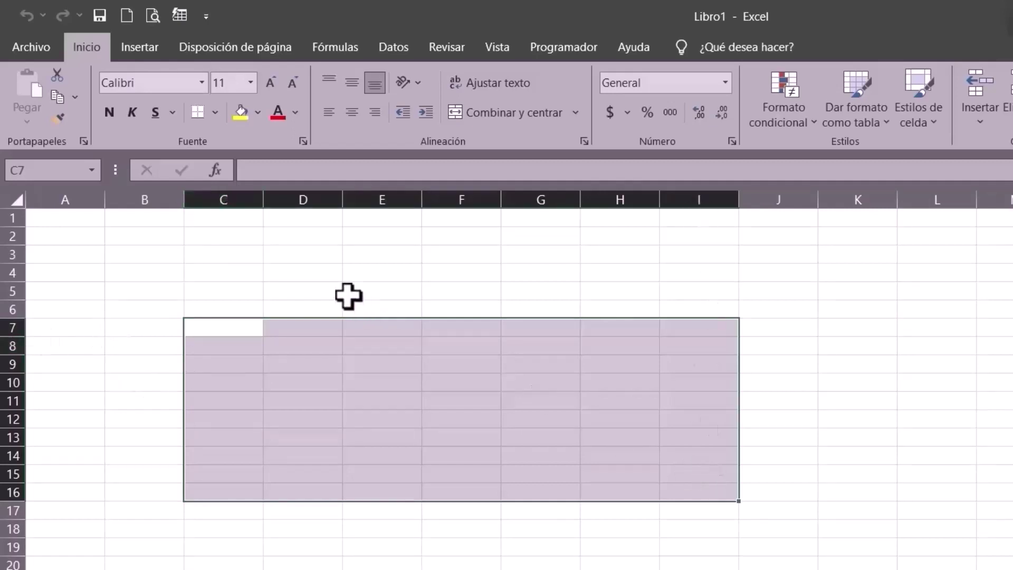
{"action": "left_click", "coordinate": [316, 289]}
{"action": "left_click_drag", "start_coordinate": [215, 292], "coordinate": [746, 463]}
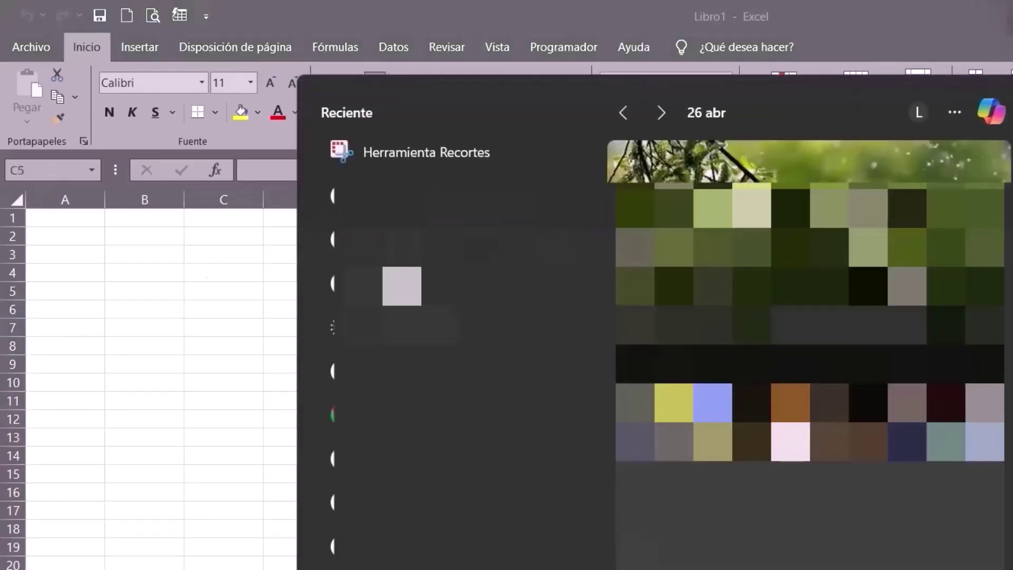
Step: Capture the sheet area around the selected range with Herramienta Recortes and place the capture beside the empty columns for reference
{"action": "type", "text": "rec"}
{"action": "left_click_drag", "start_coordinate": [1, 108], "coordinate": [404, 345]}
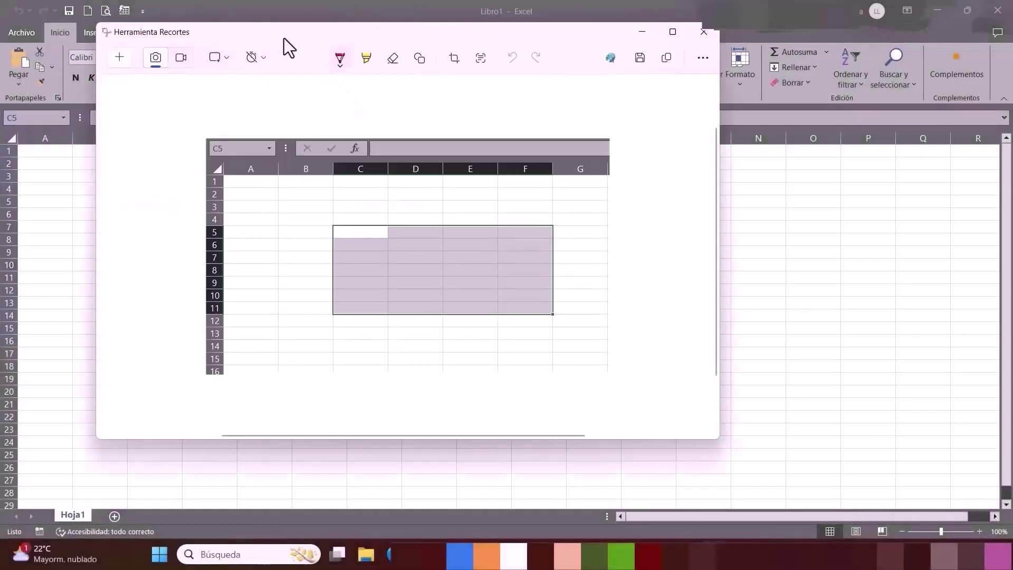
{"action": "left_click_drag", "start_coordinate": [282, 40], "coordinate": [533, 79]}
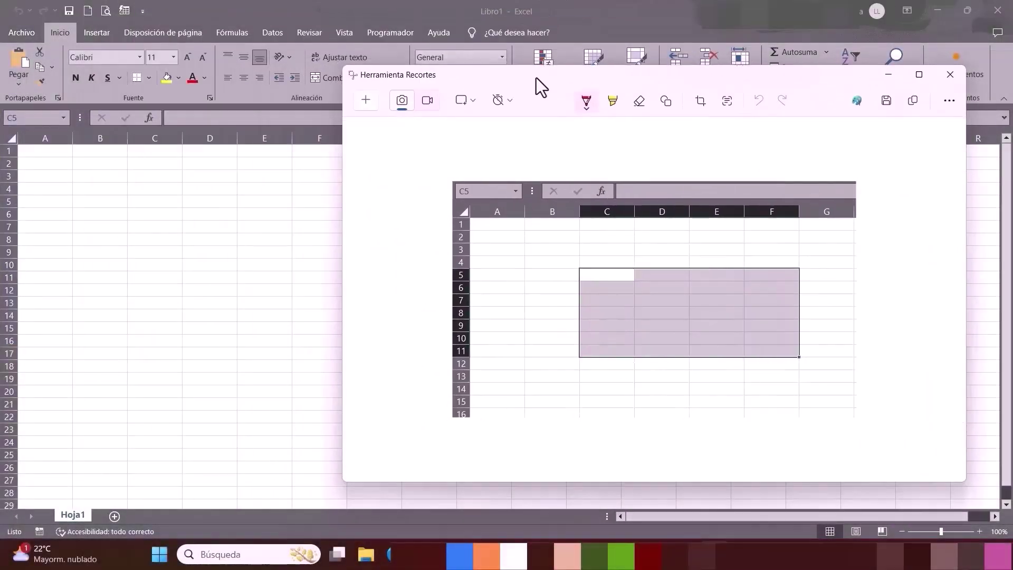
{"action": "key", "text": "alt+Tab"}
{"action": "left_click", "coordinate": [175, 180]}
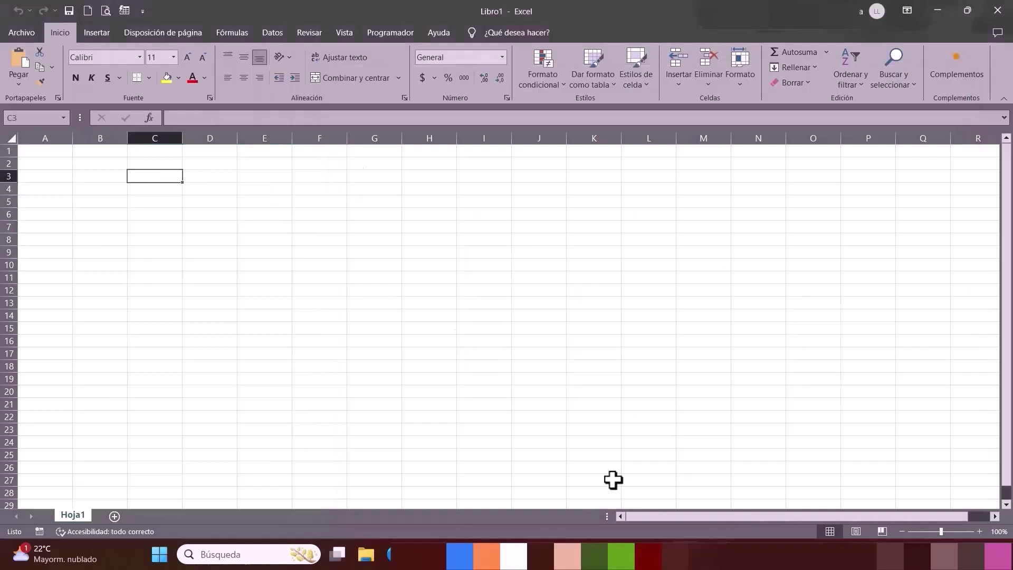
{"action": "left_click", "coordinate": [702, 555]}
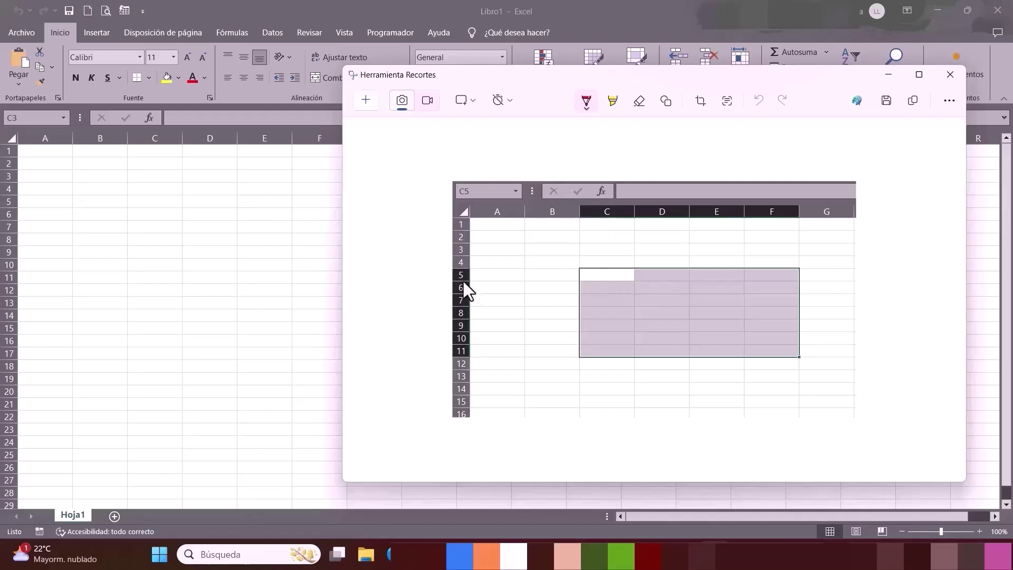
Step: Enter the range reference C5:F11 in cell D5, reading its first and last cells from the capture
{"action": "left_click", "coordinate": [242, 221]}
{"action": "key", "text": "Right"}
{"action": "key", "text": "Down"}
{"action": "key", "text": "Down"}
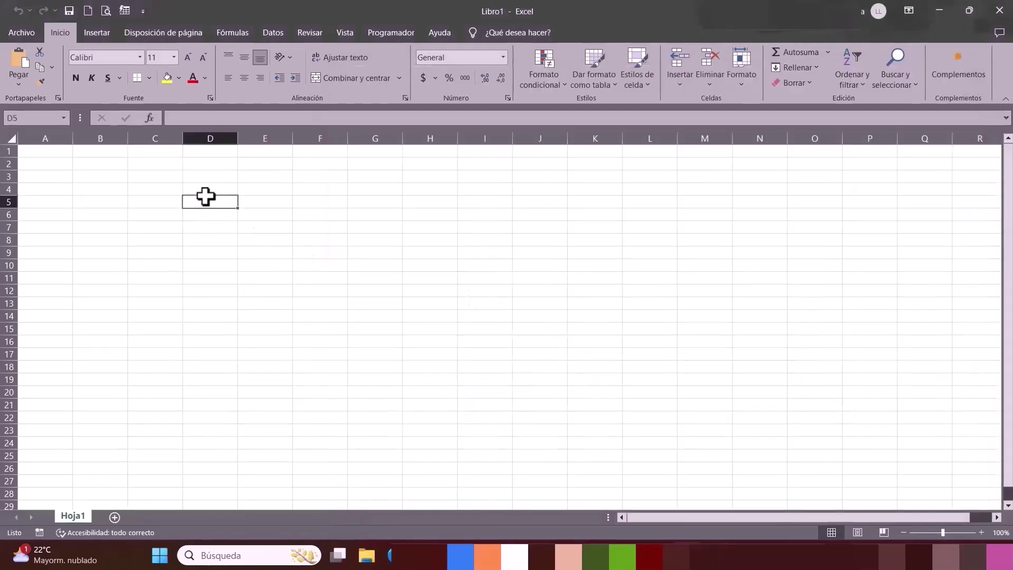
{"action": "type", "text": "C"}
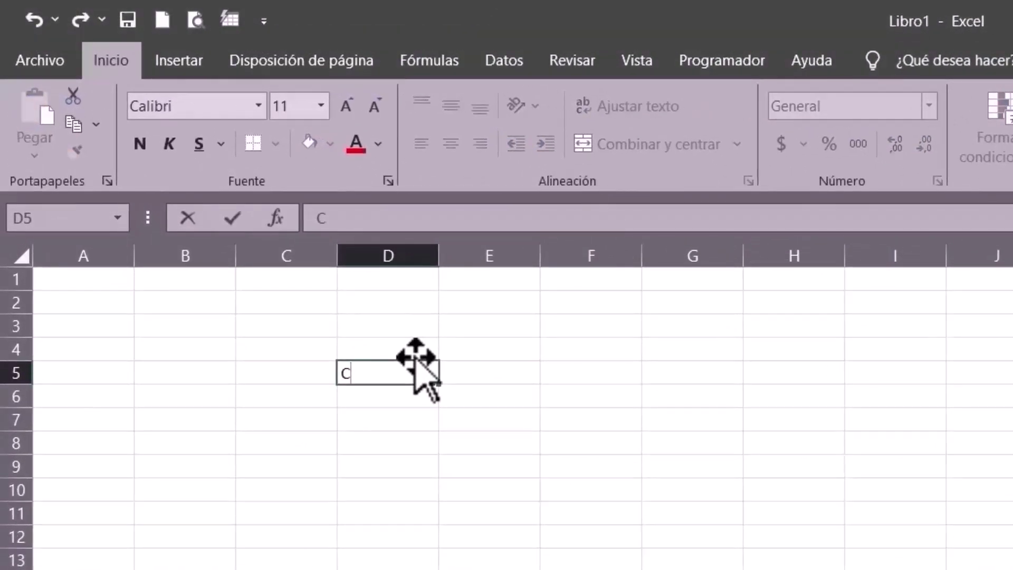
{"action": "type", "text": "5:"}
{"action": "key", "text": "alt+Tab"}
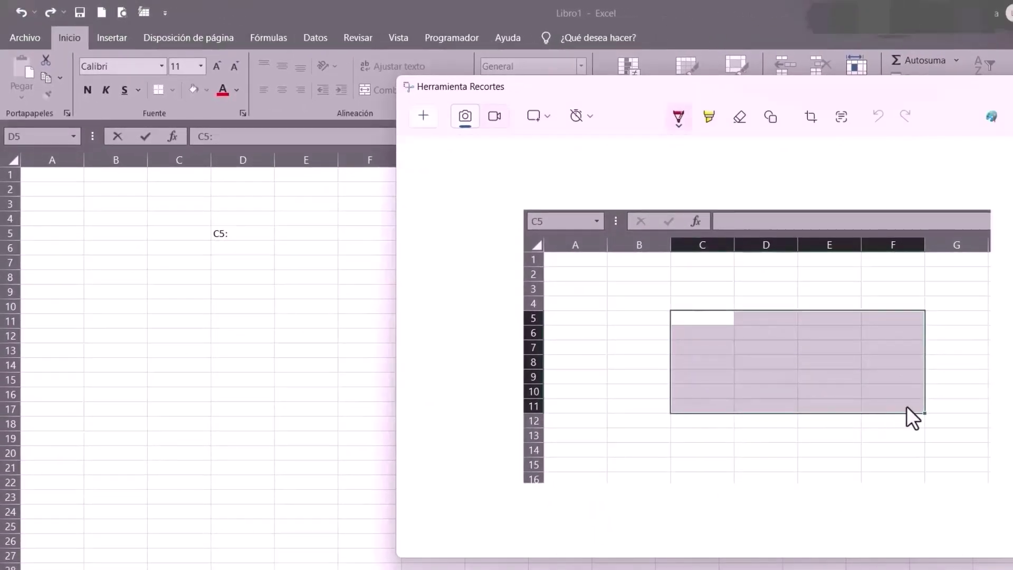
{"action": "key", "text": "alt+Tab"}
{"action": "type", "text": "F"}
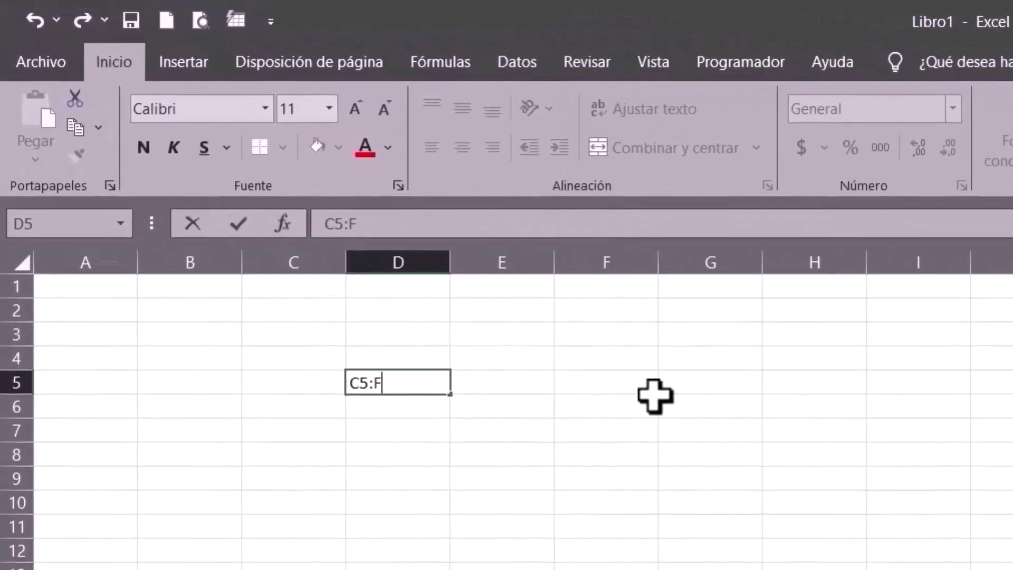
{"action": "type", "text": "11"}
{"action": "left_click", "coordinate": [702, 454]}
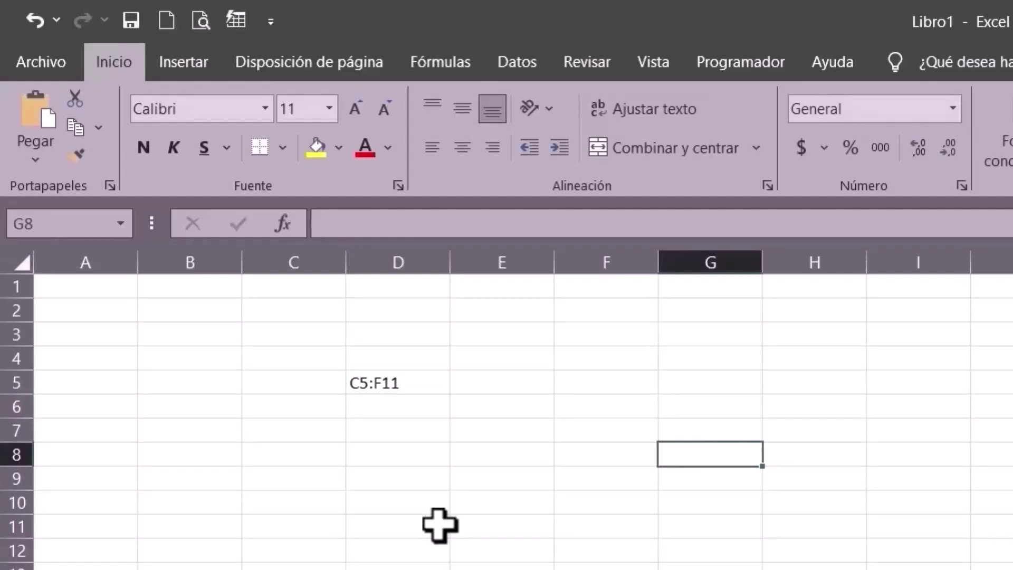
Step: Delete the range reference text from cell D5
{"action": "left_click", "coordinate": [368, 383]}
{"action": "left_click", "coordinate": [403, 219]}
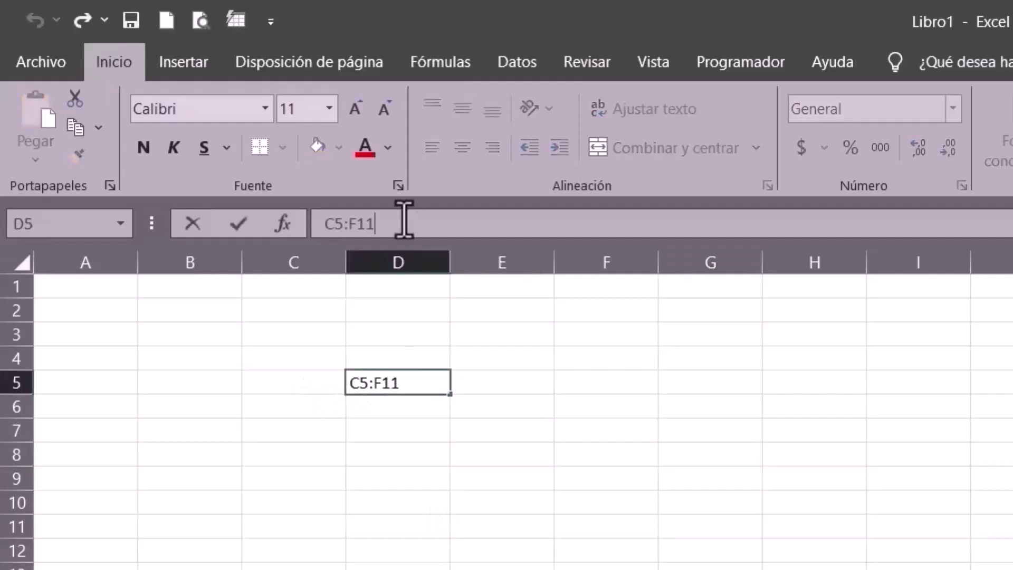
{"action": "key", "text": "BackSpace"}
{"action": "key", "text": "BackSpace"}
{"action": "key", "text": "BackSpace"}
{"action": "key", "text": "BackSpace"}
{"action": "key", "text": "BackSpace"}
{"action": "key", "text": "BackSpace"}
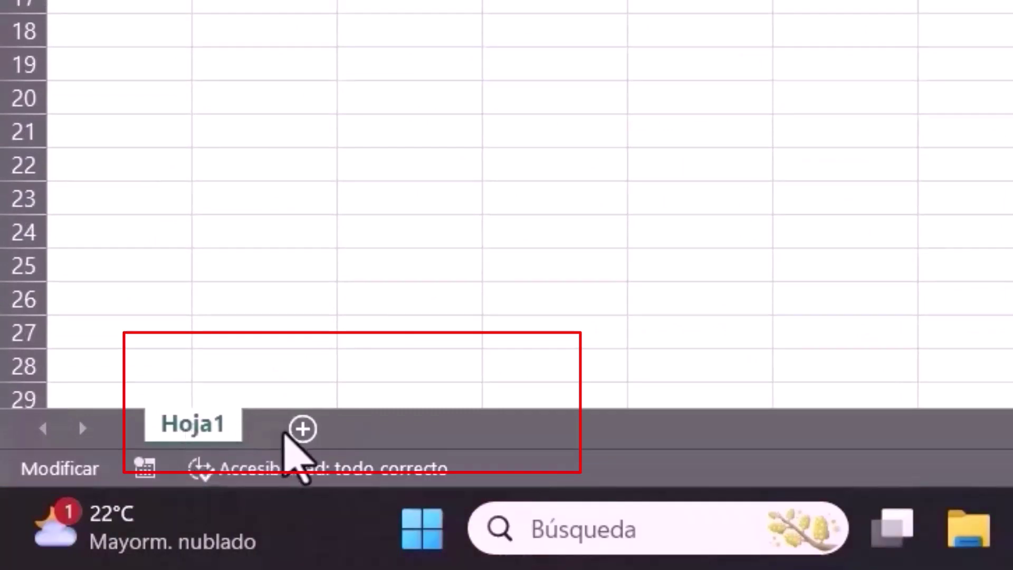
Step: Add two new worksheets to the workbook after Hoja1
{"action": "left_click", "coordinate": [303, 430]}
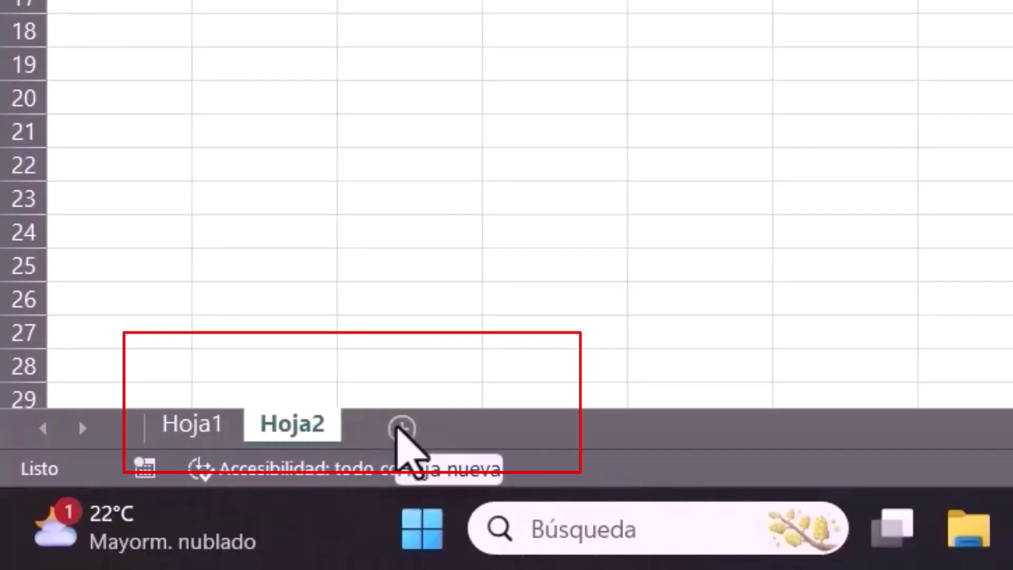
{"action": "left_click", "coordinate": [401, 429]}
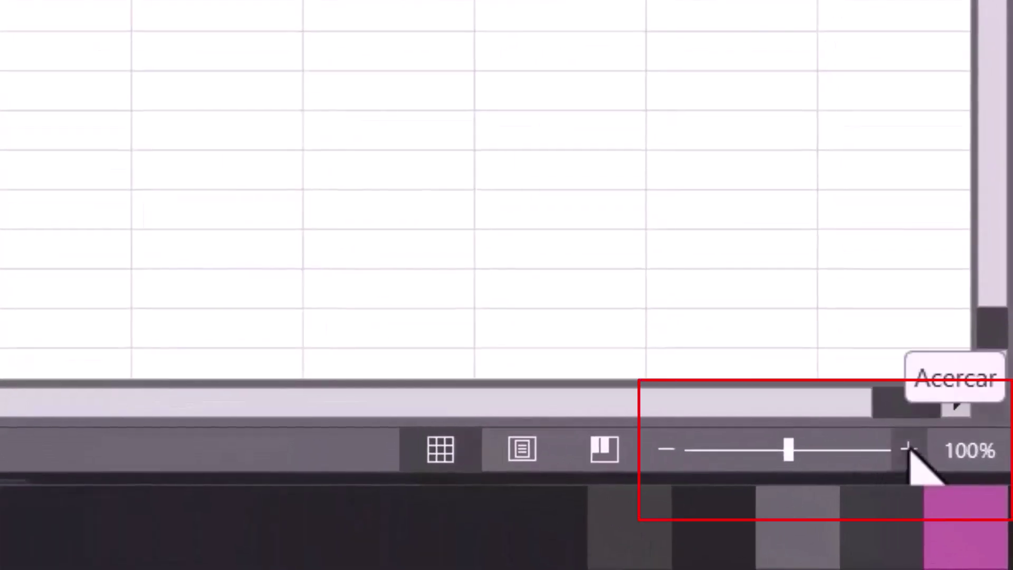
Step: Increase the worksheet zoom in 10% steps to beyond 170%
{"action": "left_click", "coordinate": [909, 449]}
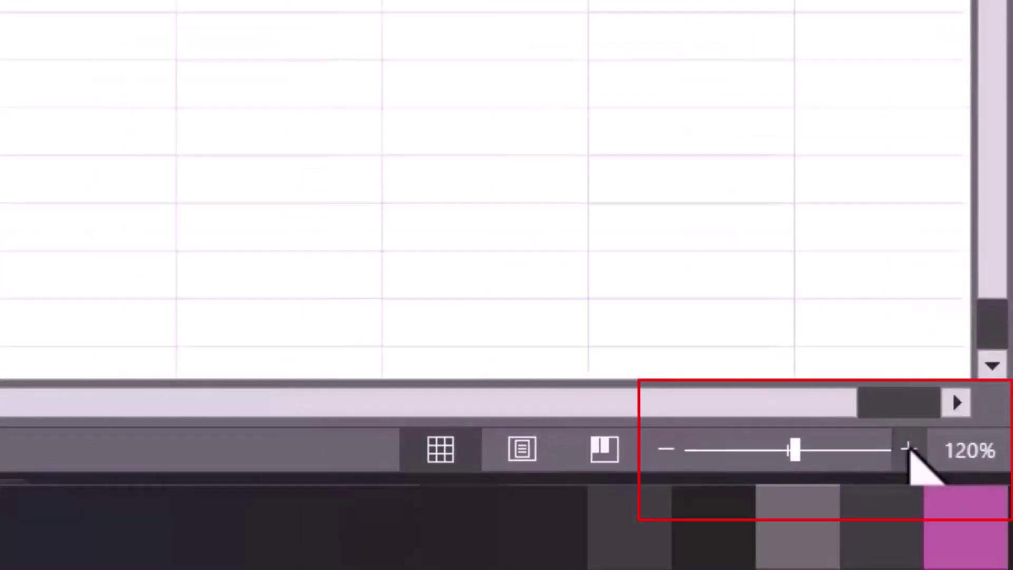
{"action": "left_click", "coordinate": [909, 449]}
{"action": "left_click", "coordinate": [908, 450]}
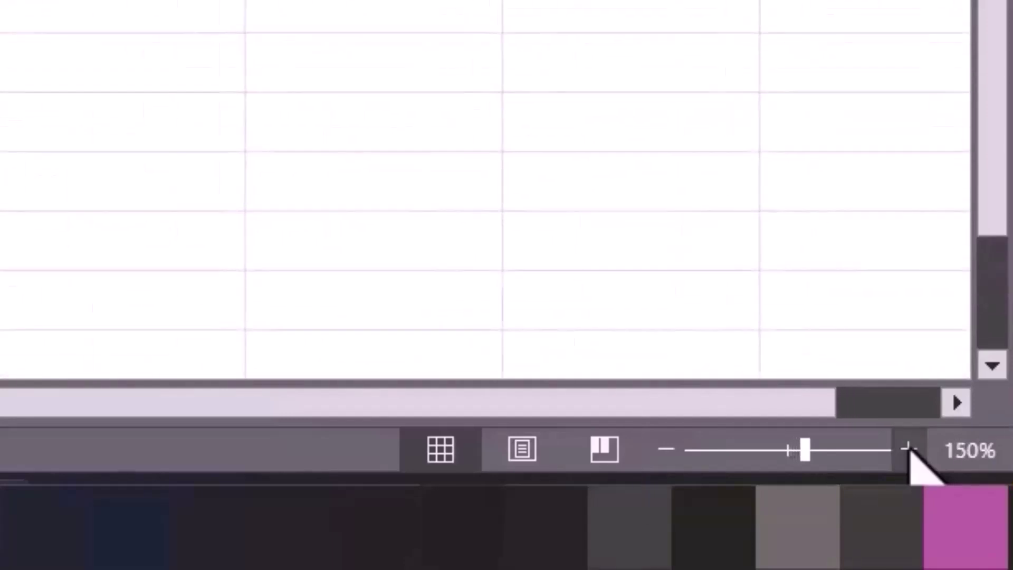
{"action": "left_click", "coordinate": [909, 450]}
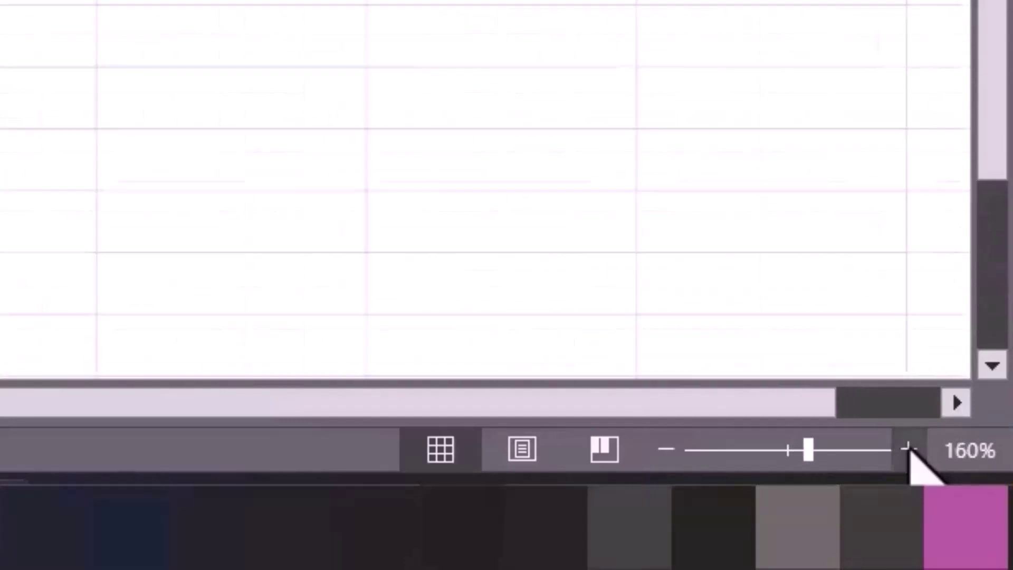
{"action": "left_click", "coordinate": [909, 450]}
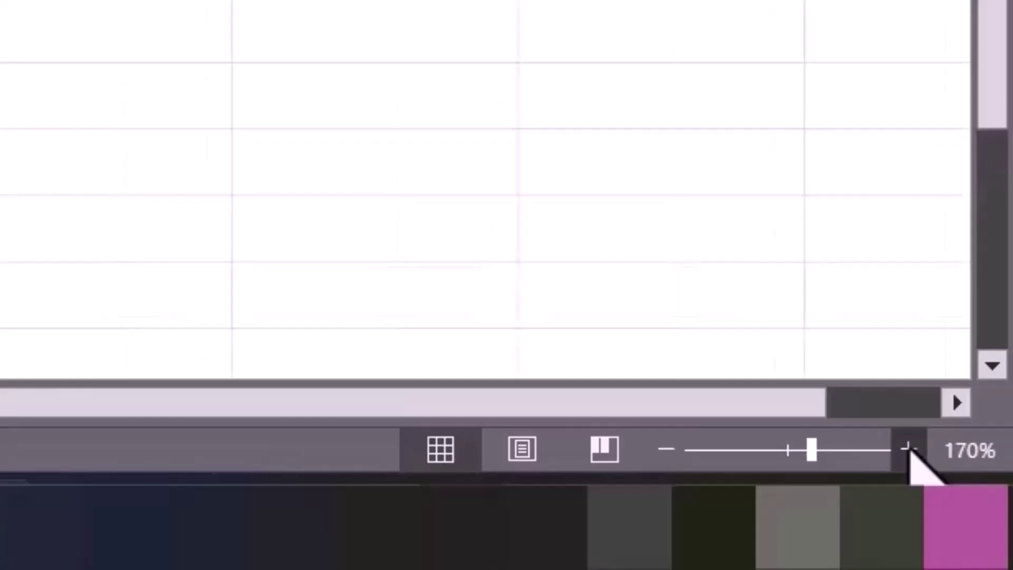
{"action": "left_click", "coordinate": [909, 449]}
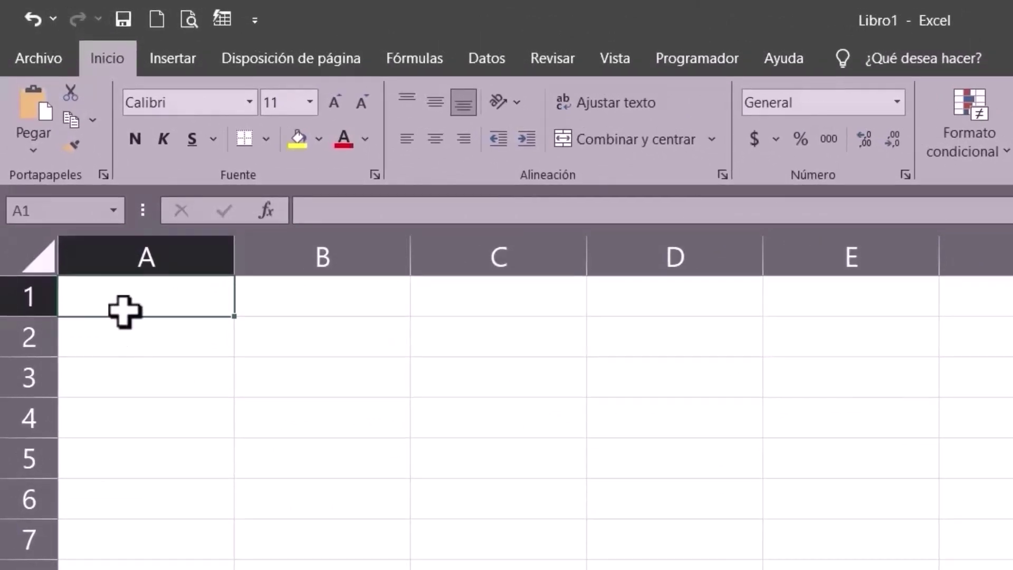
Step: Enter the title INVENTARIO DE ACCESORIOS in cell A1
{"action": "type", "text": "IN"}
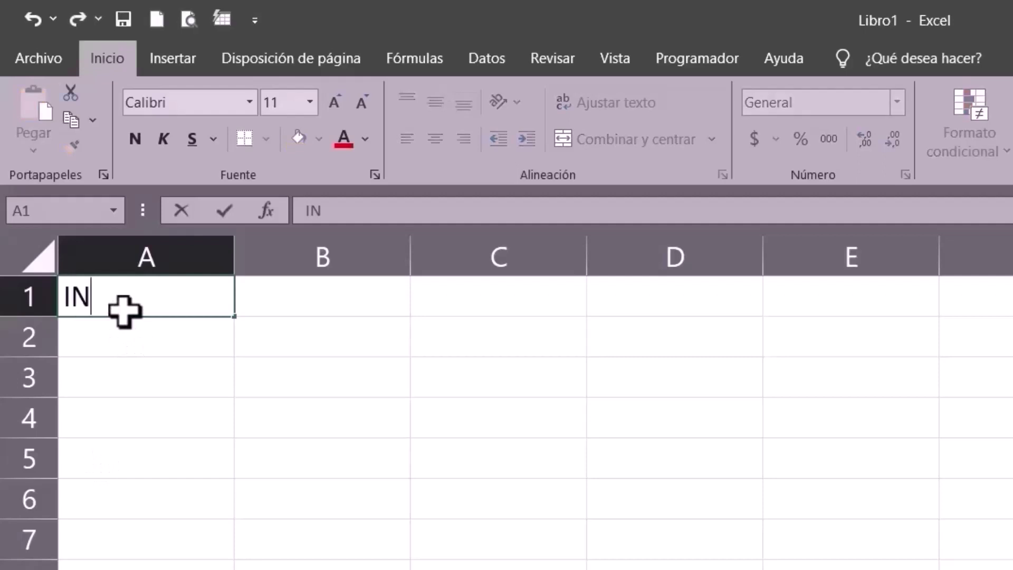
{"action": "type", "text": "VENTA"}
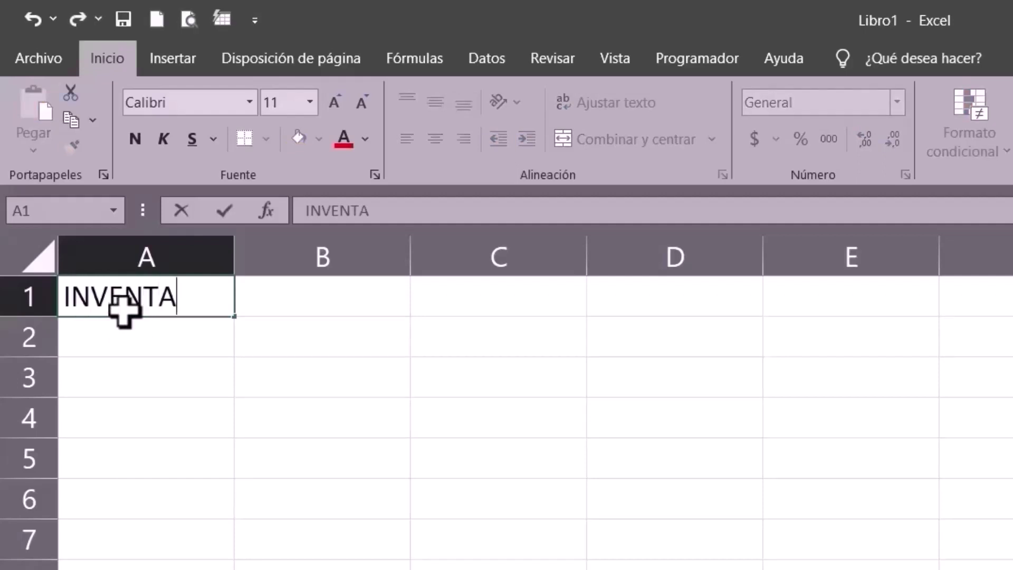
{"action": "type", "text": "RIO DE ACC"}
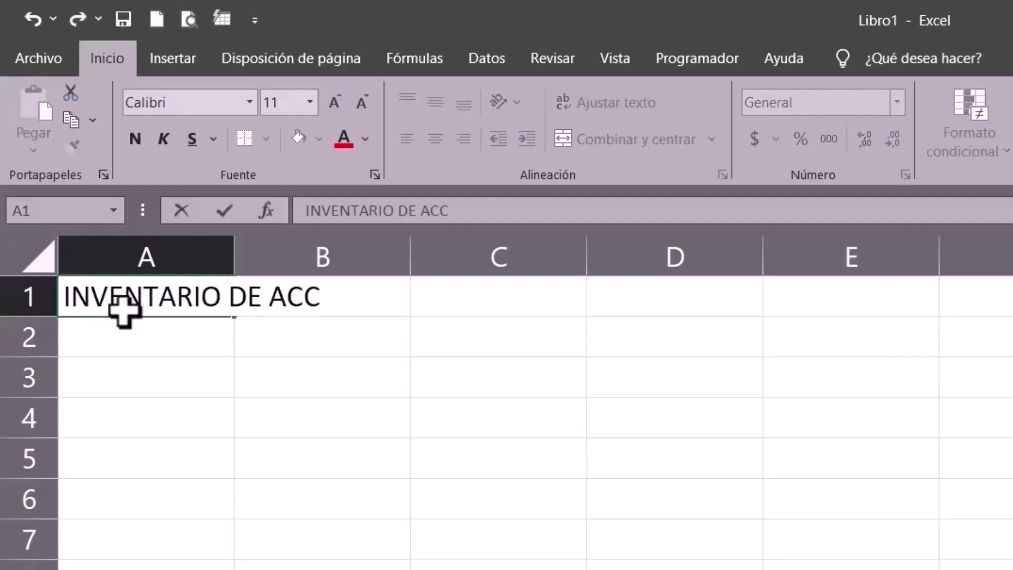
{"action": "type", "text": "ESORIOS"}
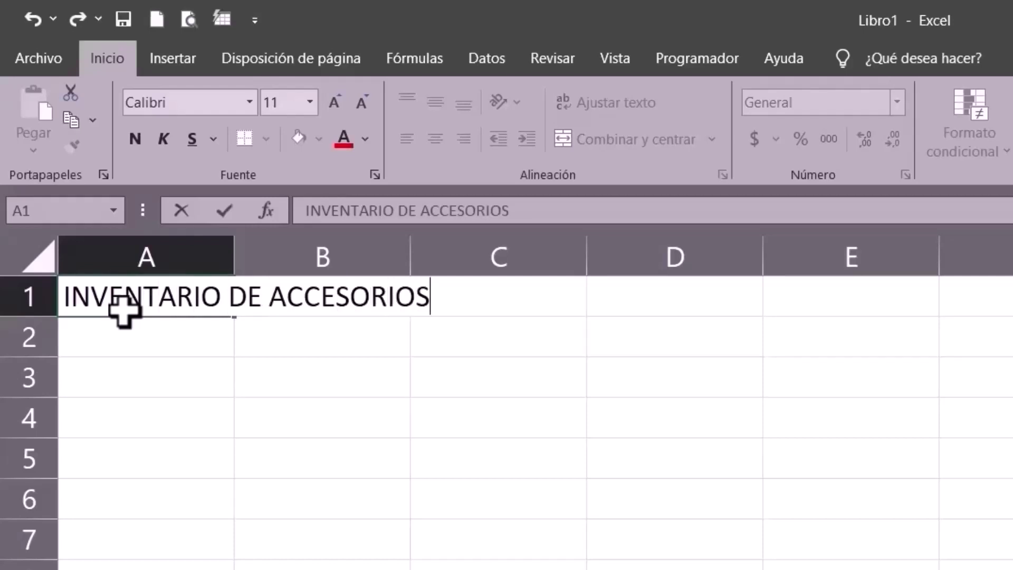
{"action": "left_click", "coordinate": [253, 443]}
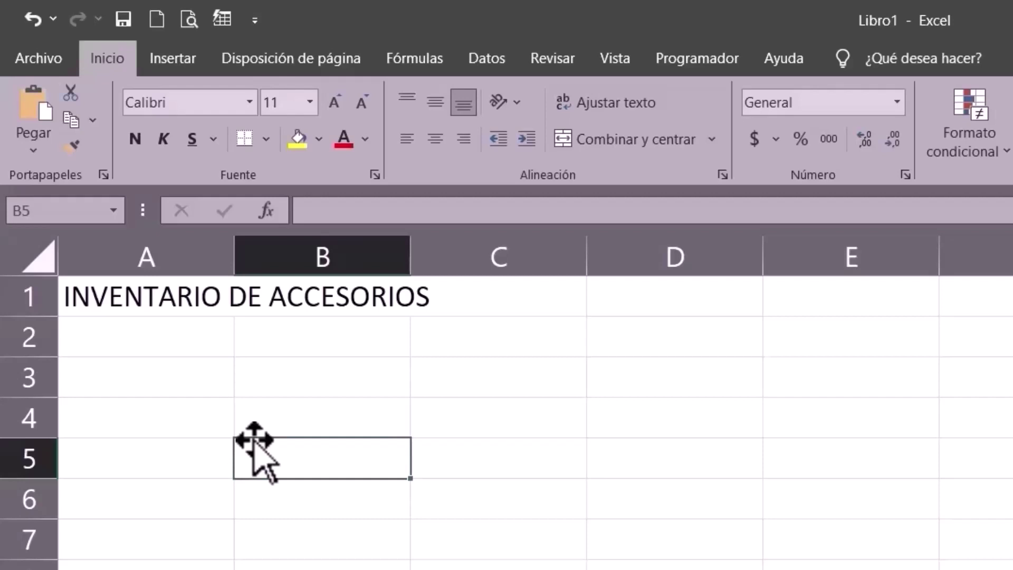
Step: Enter the sample text KHKJLJLKJLJ in cell B1, next to the title in A1
{"action": "left_click", "coordinate": [112, 305]}
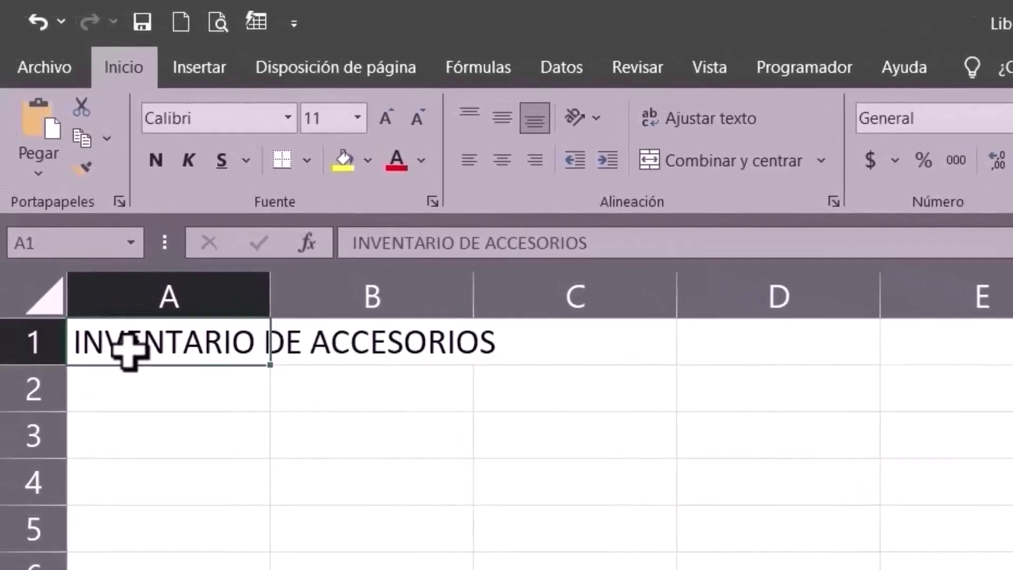
{"action": "left_click", "coordinate": [396, 346]}
{"action": "type", "text": "K"}
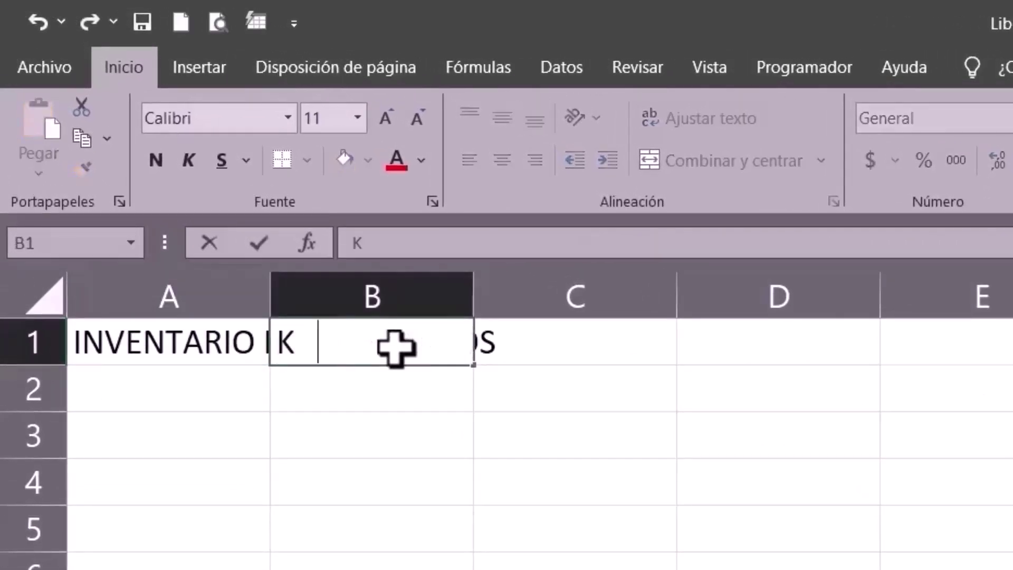
{"action": "type", "text": "HKJLJLKJLJ"}
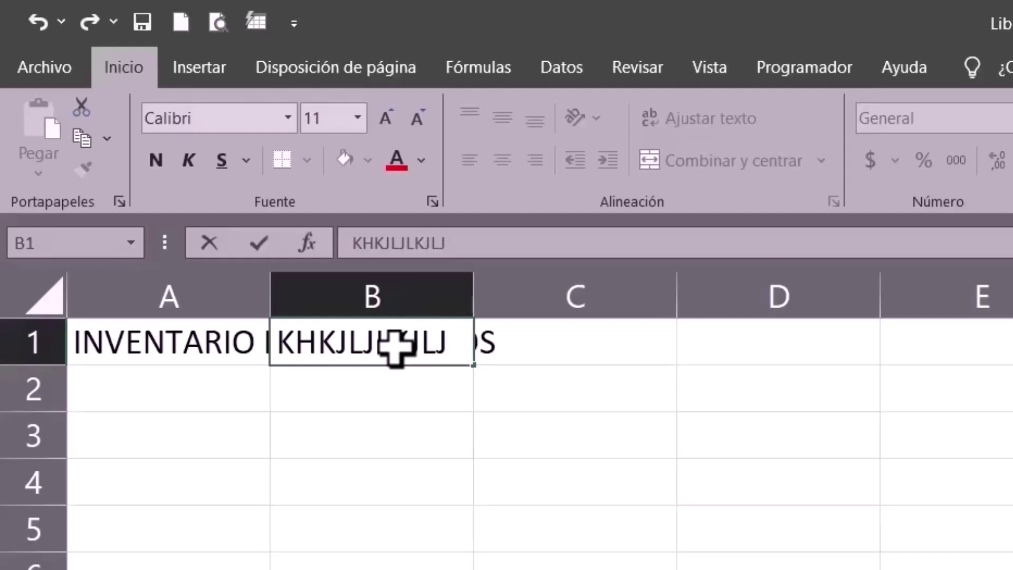
{"action": "left_click", "coordinate": [453, 516]}
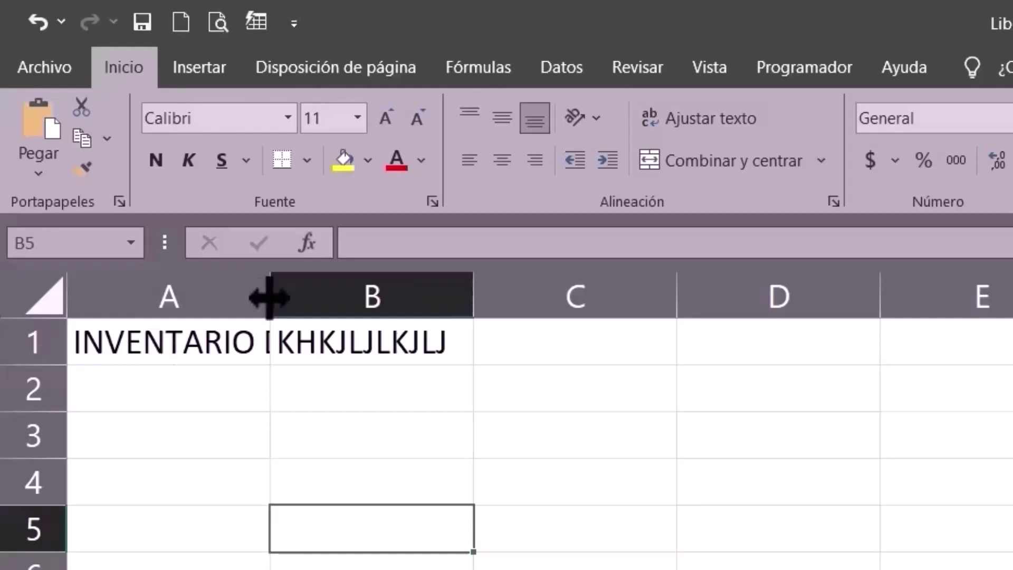
Step: Widen column A so the title INVENTARIO DE ACCESORIOS fits completely inside cell A1, and select cell B2
{"action": "left_click_drag", "start_coordinate": [269, 297], "coordinate": [583, 296]}
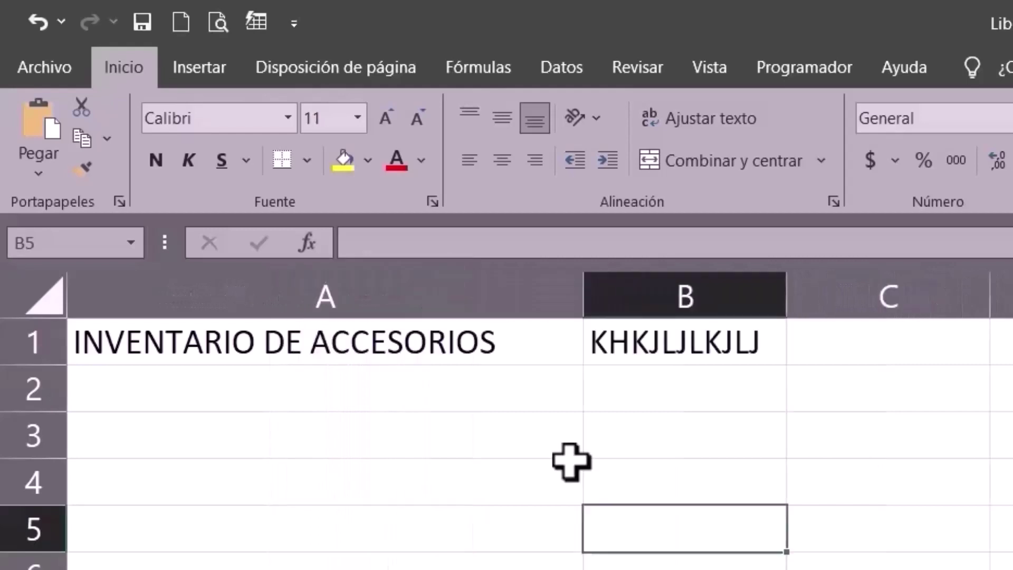
{"action": "left_click", "coordinate": [680, 391]}
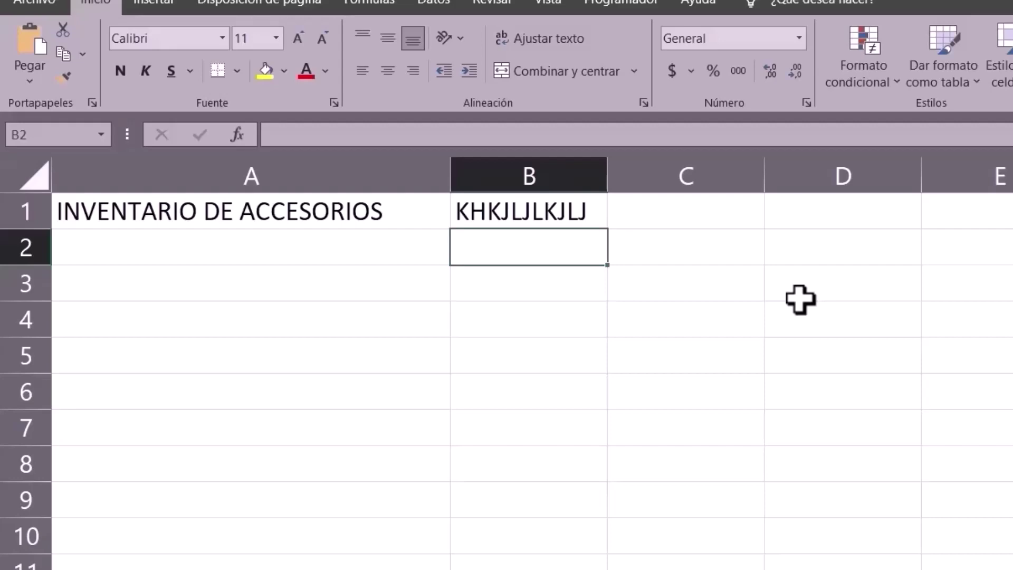
Step: Move the active cell one cell at a time around B2, visiting A2, C2 and B1 and ending at B3
{"action": "key", "text": "Left"}
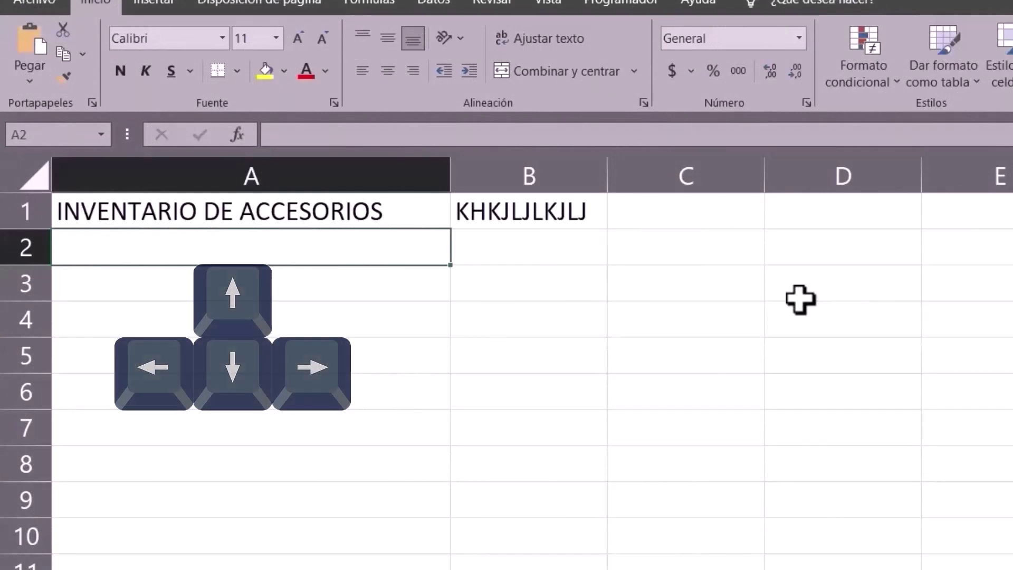
{"action": "key", "text": "Right"}
{"action": "key", "text": "Right"}
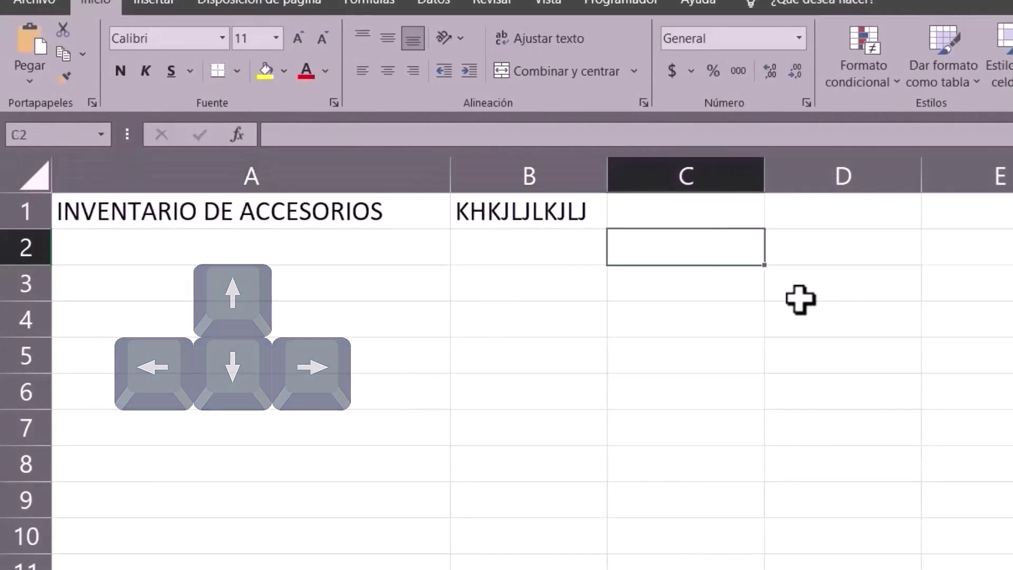
{"action": "key", "text": "Left"}
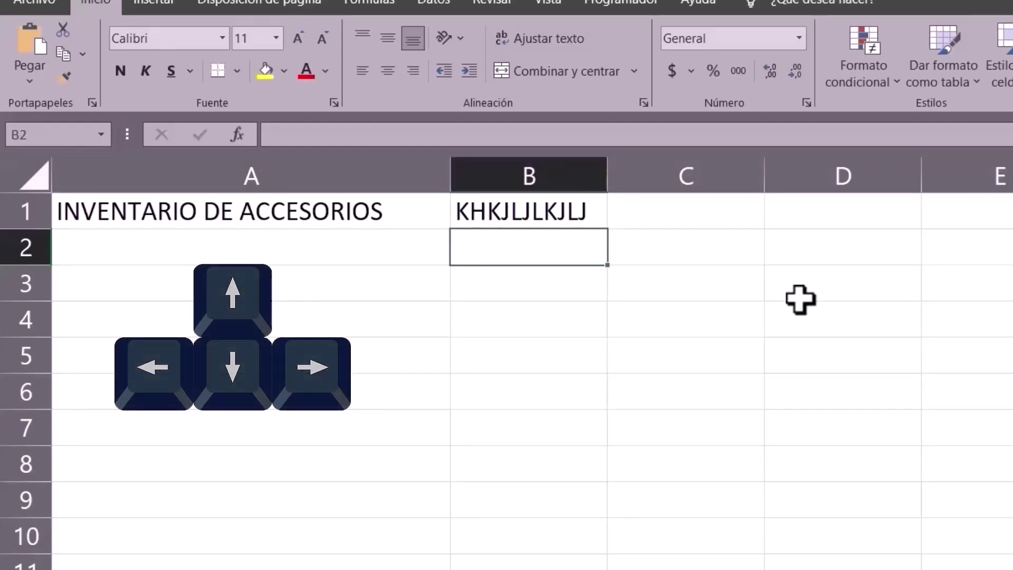
{"action": "key", "text": "Up"}
{"action": "key", "text": "Down"}
{"action": "key", "text": "Down"}
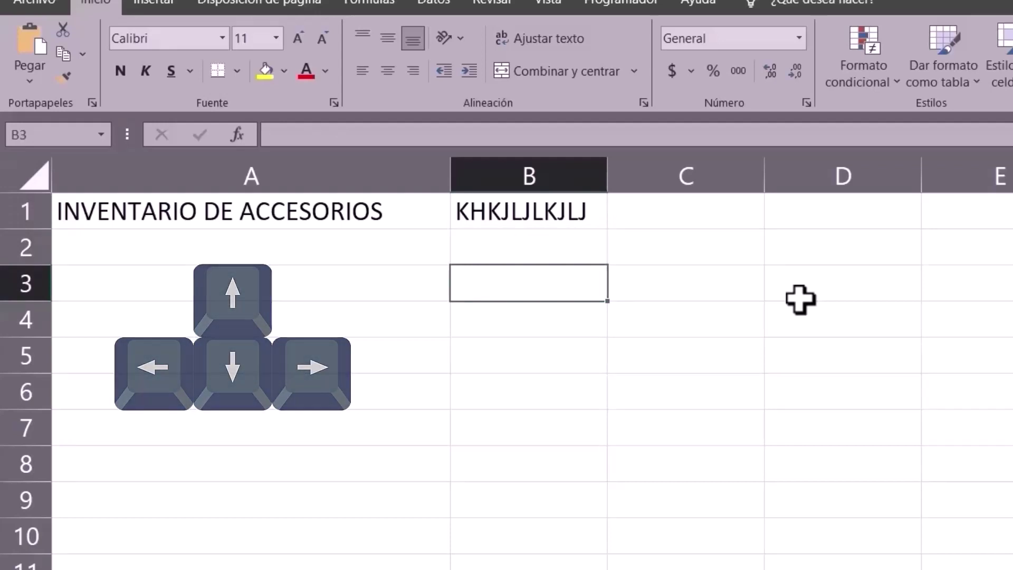
Step: Enter the sample texts HJGJKHJKHK in cell C3 and GVHJGHJGJHGJ in cell D3
{"action": "key", "text": "Right"}
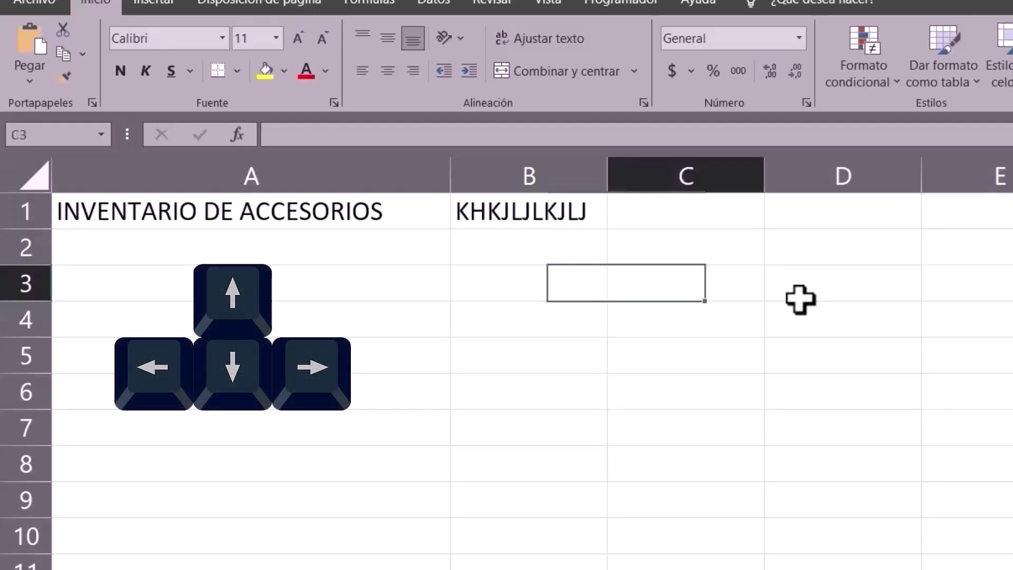
{"action": "type", "text": "HJGJKHJKHK"}
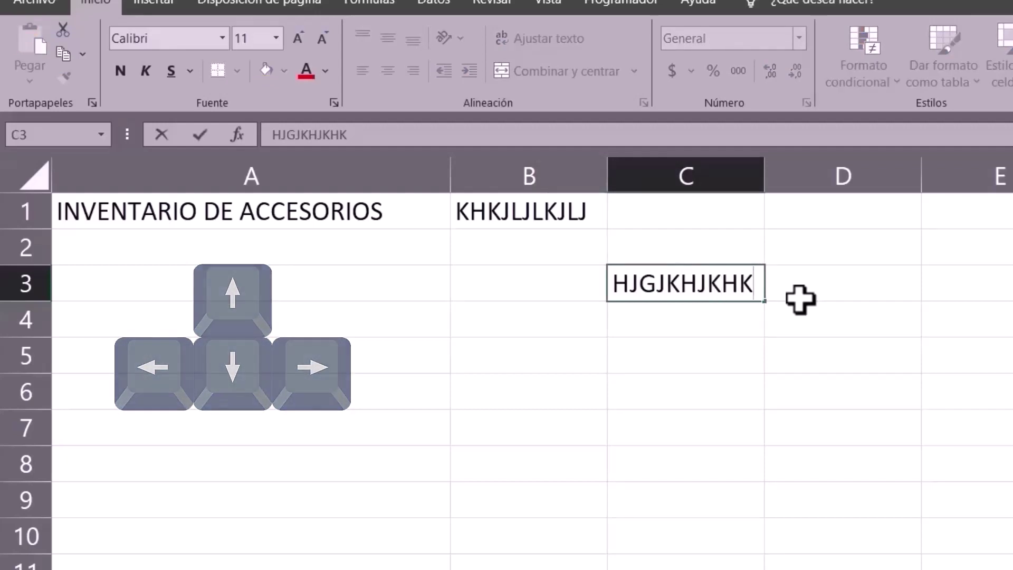
{"action": "key", "text": "Right"}
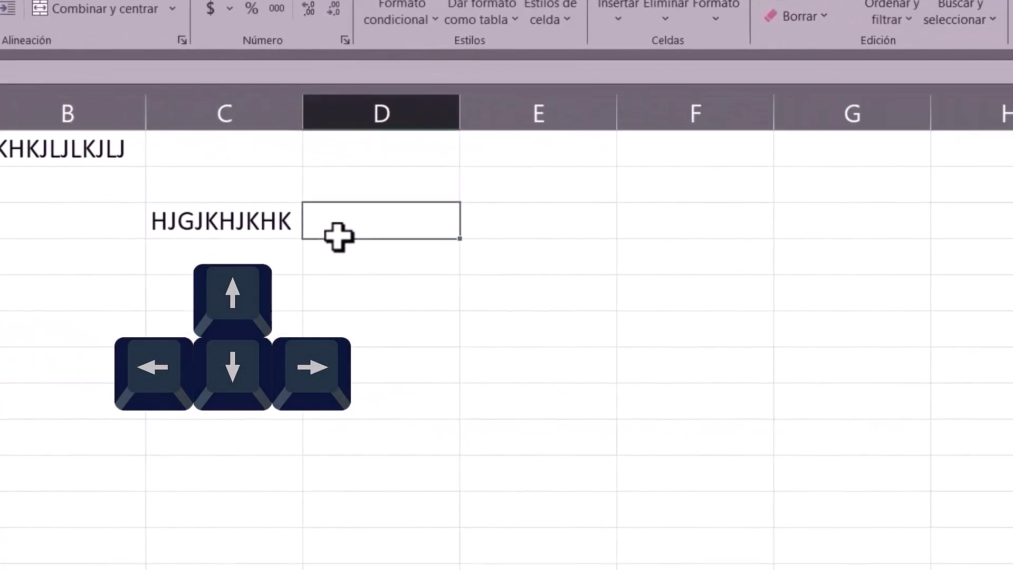
{"action": "type", "text": "GVHJGHJGJHGJ"}
{"action": "key", "text": "Right"}
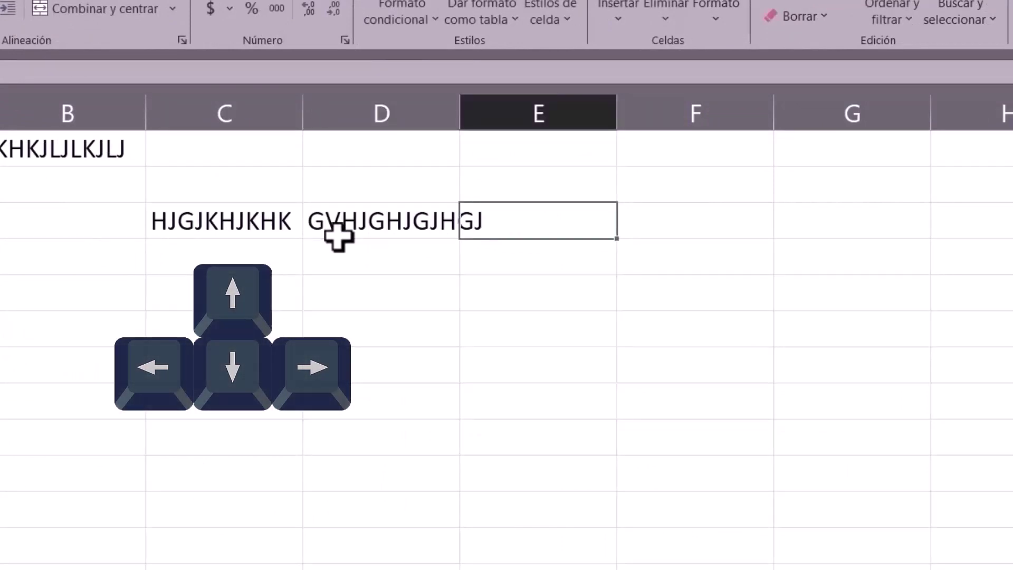
Step: Enter the sample texts JHGHJGHHG in cell E3, BHJKJHHJKHK in F3 and GJHGJKHKJH in F4
{"action": "type", "text": "JHGHJ  GHHG"}
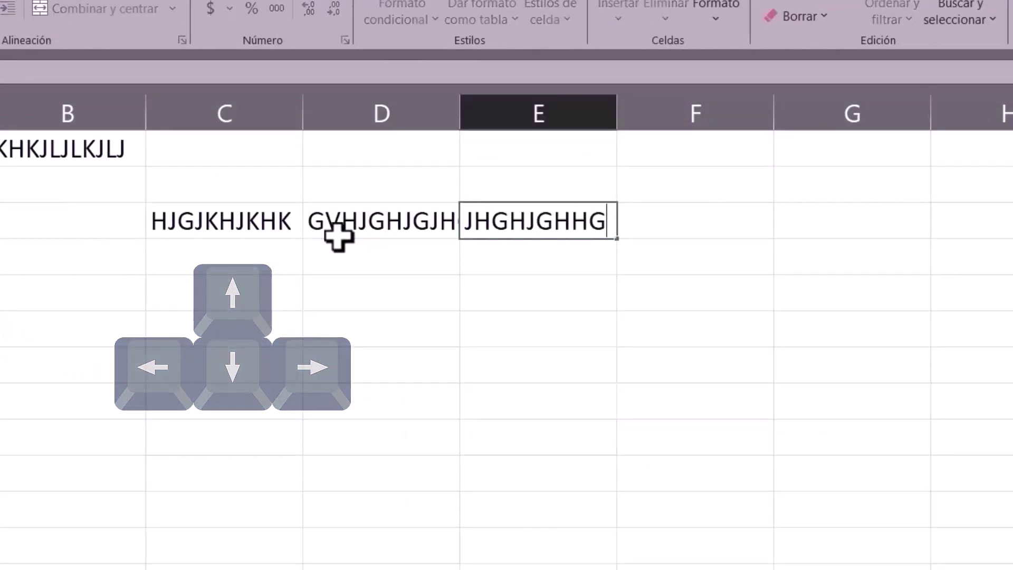
{"action": "key", "text": "Right"}
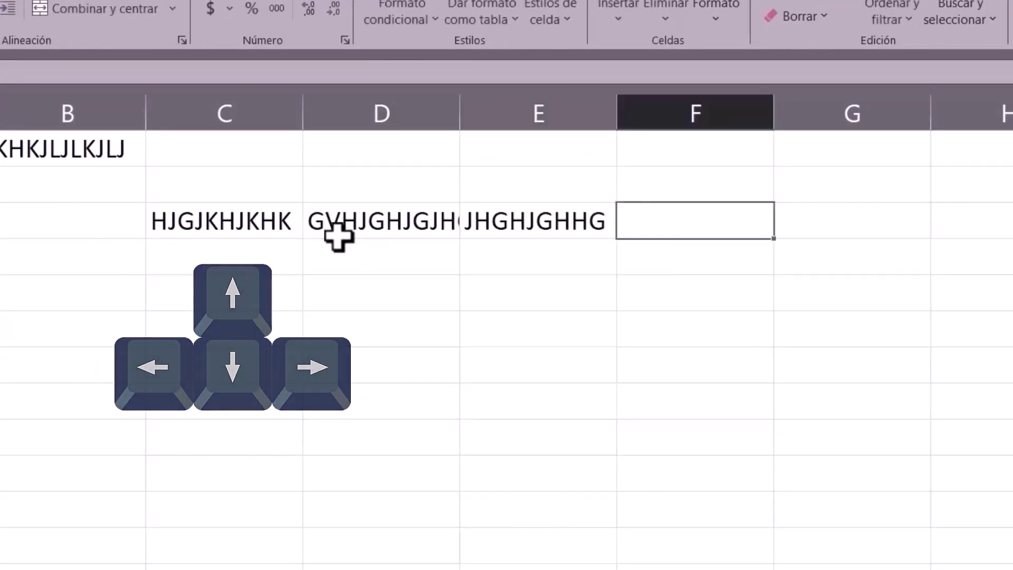
{"action": "type", "text": "BHJKJHHJKHK"}
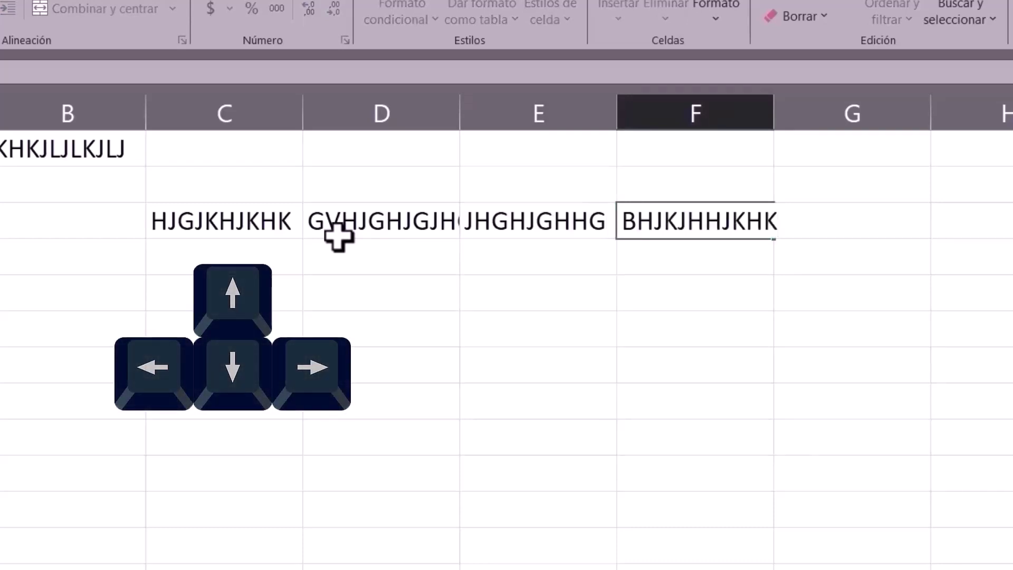
{"action": "key", "text": "Down"}
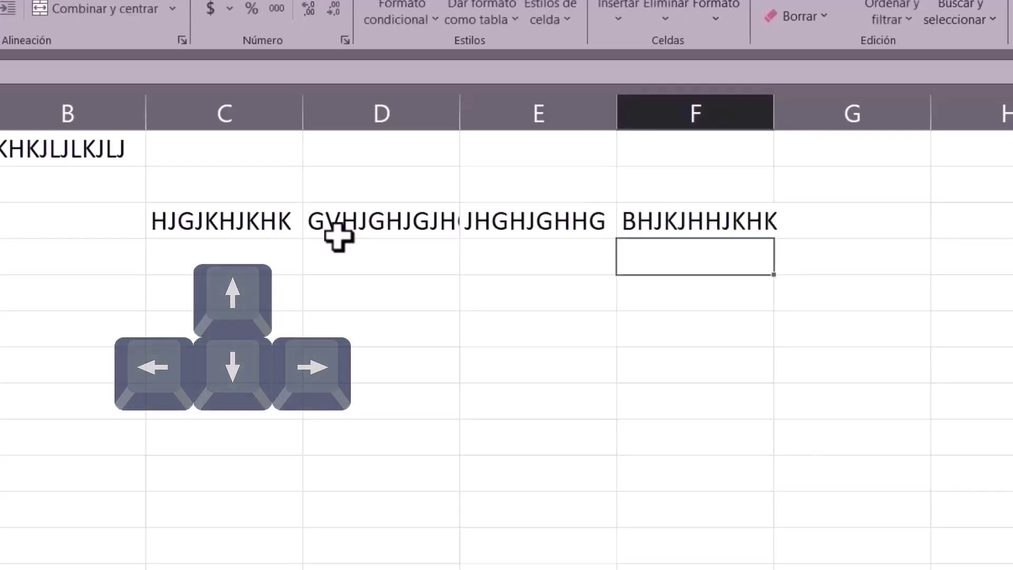
{"action": "type", "text": "GJHGJKHKJH"}
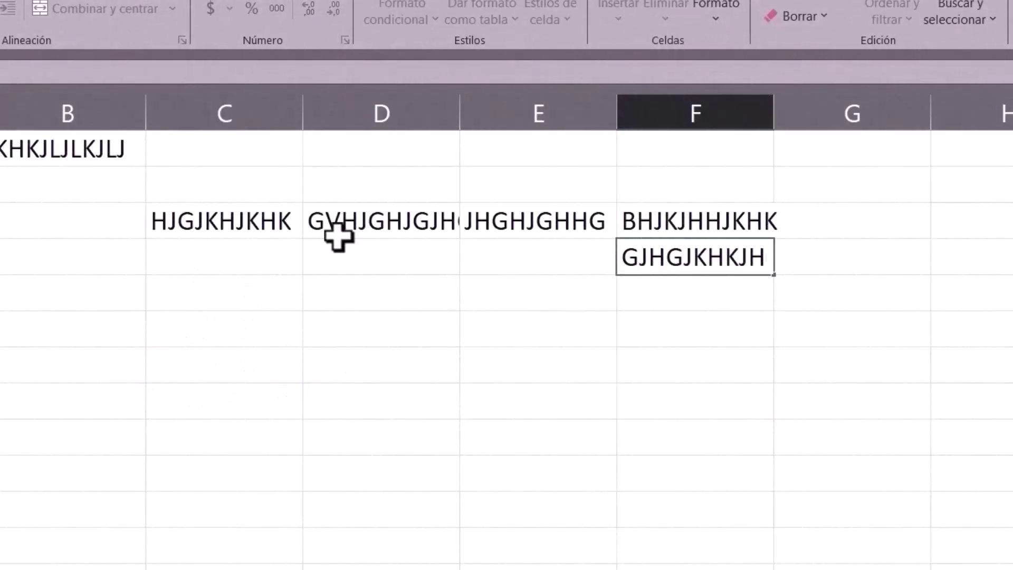
{"action": "left_click", "coordinate": [149, 393]}
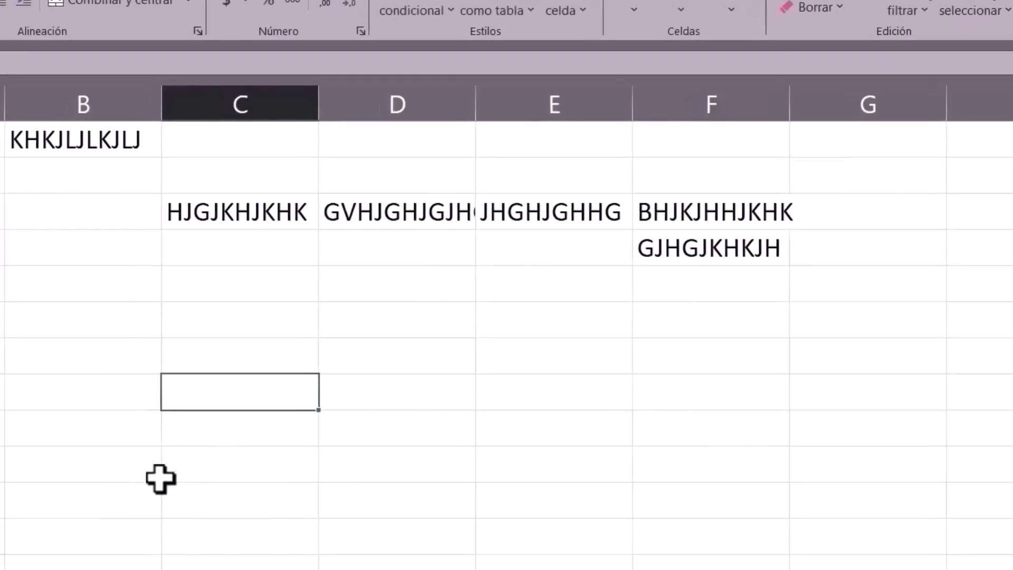
Step: Select single empty cells in different parts of the sheet, ending at cell B8
{"action": "left_click", "coordinate": [359, 331]}
{"action": "left_click", "coordinate": [896, 264]}
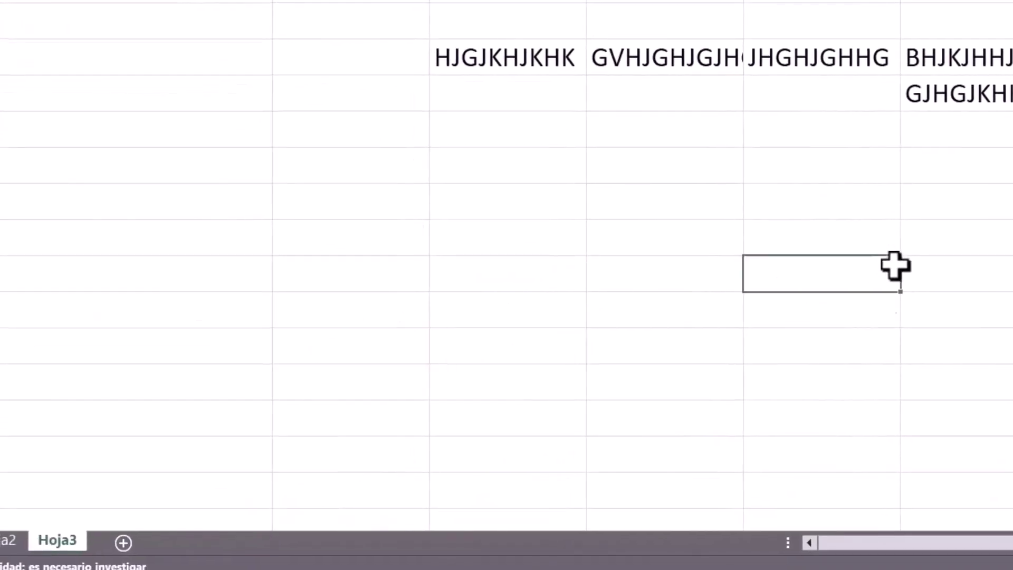
{"action": "left_click", "coordinate": [333, 342]}
{"action": "left_click", "coordinate": [287, 241]}
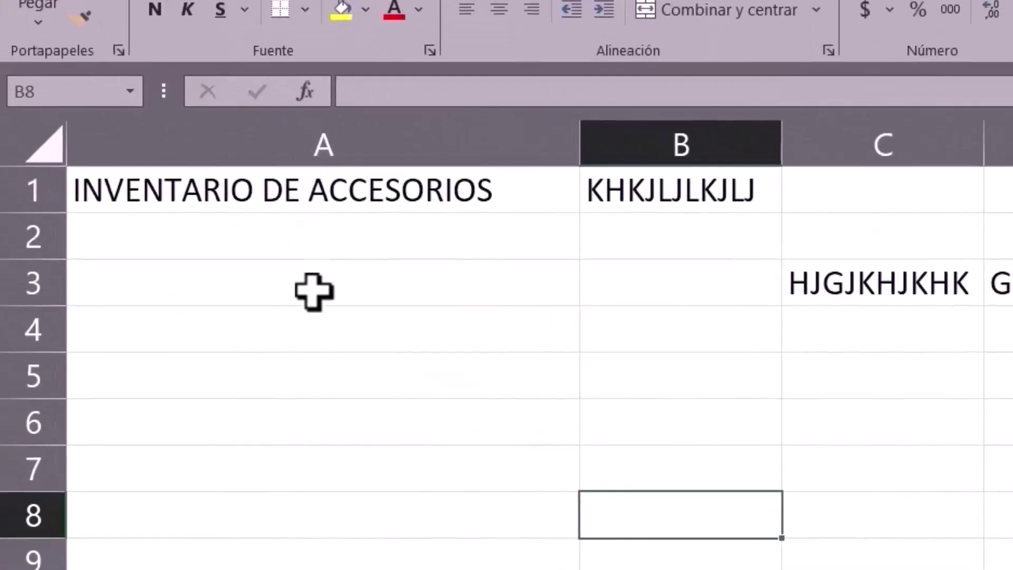
Step: Enter the column header ID_INVENTARIO in cell A2 and select the adjacent cell B2
{"action": "left_click", "coordinate": [296, 248]}
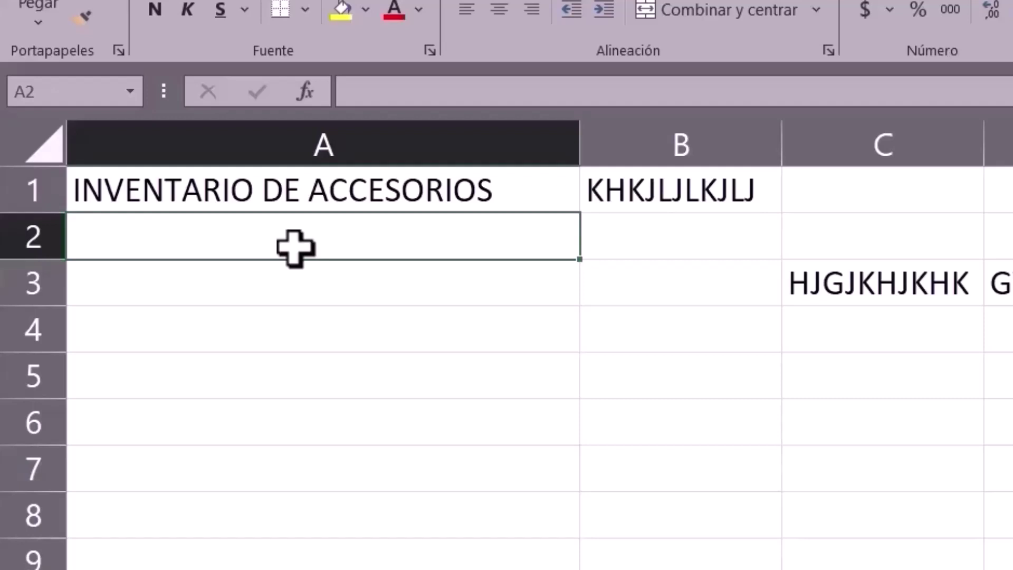
{"action": "type", "text": "ID_INVENTARIO"}
{"action": "left_click", "coordinate": [674, 249]}
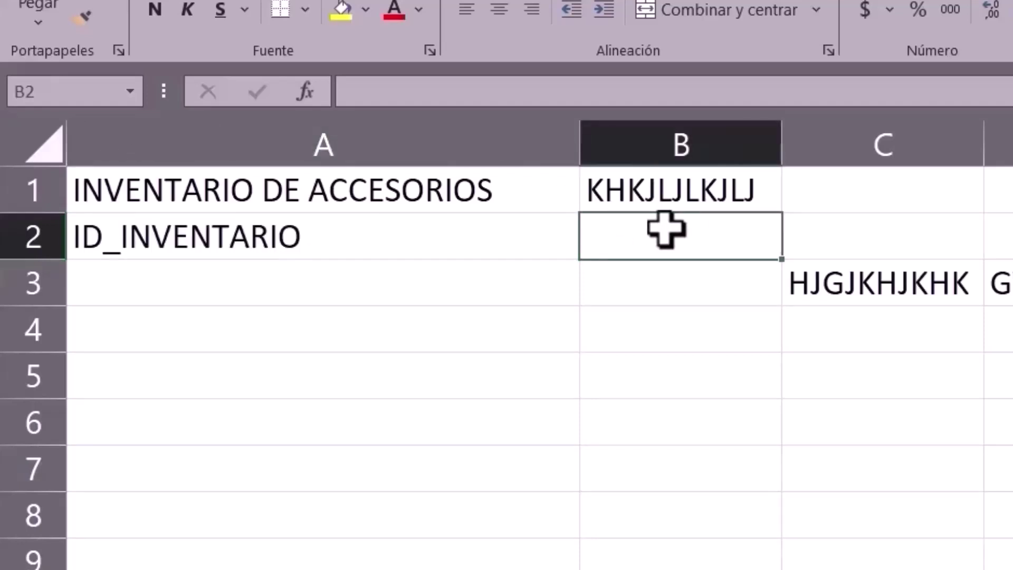
{"action": "type", "text": "DESC"}
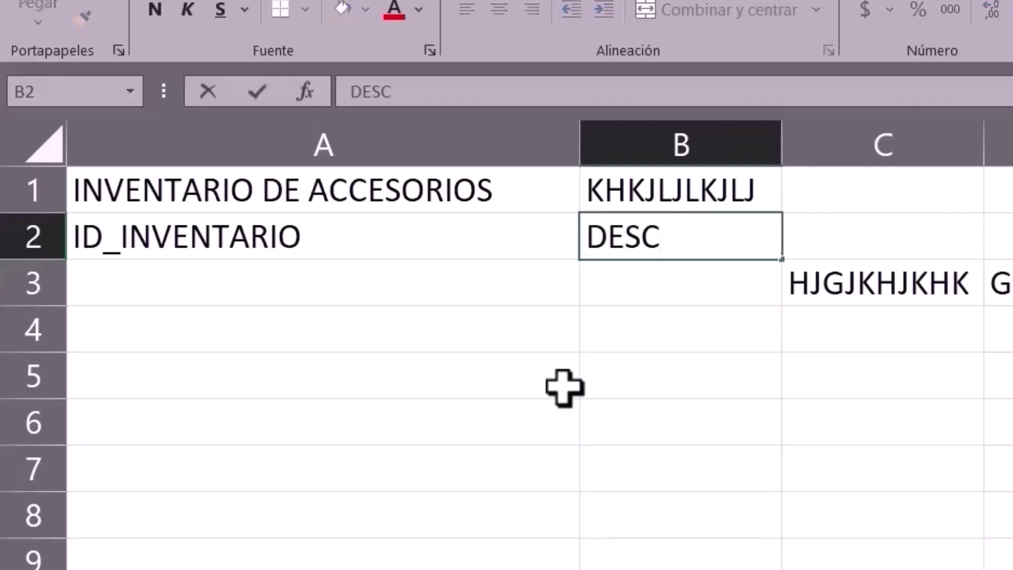
{"action": "key", "text": "BackSpace"}
{"action": "key", "text": "BackSpace"}
{"action": "key", "text": "BackSpace"}
{"action": "key", "text": "BackSpace"}
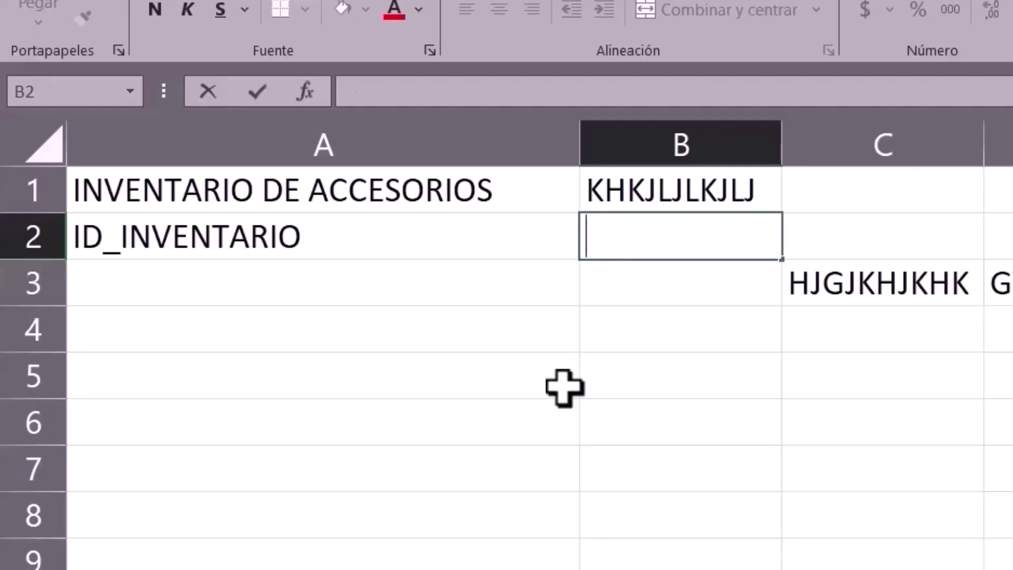
Step: Enter the column header NOMBRE_ACCESORIO in cell B2 and move on to C2
{"action": "type", "text": "NOMBRE"}
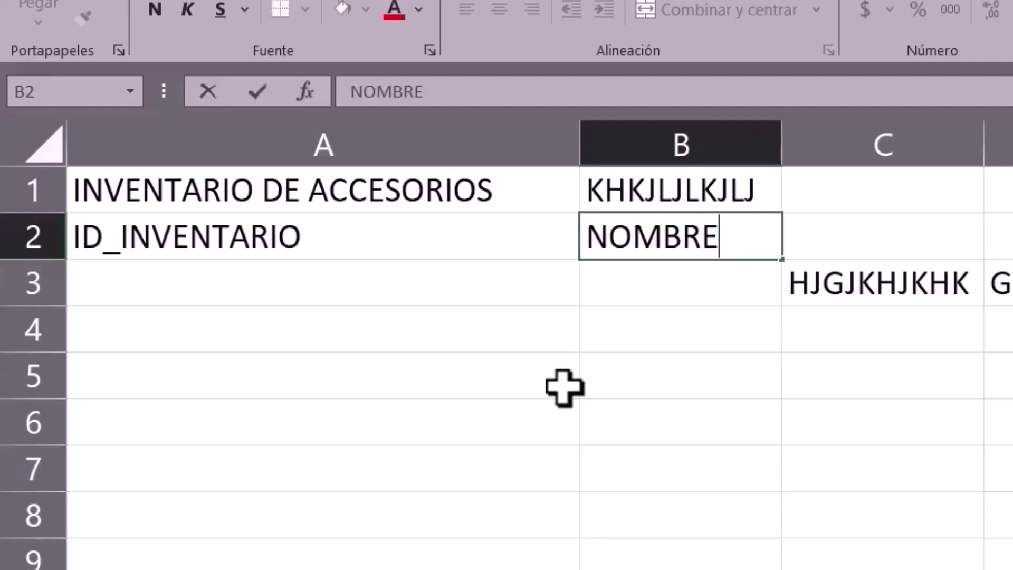
{"action": "type", "text": "_ACCESORI"}
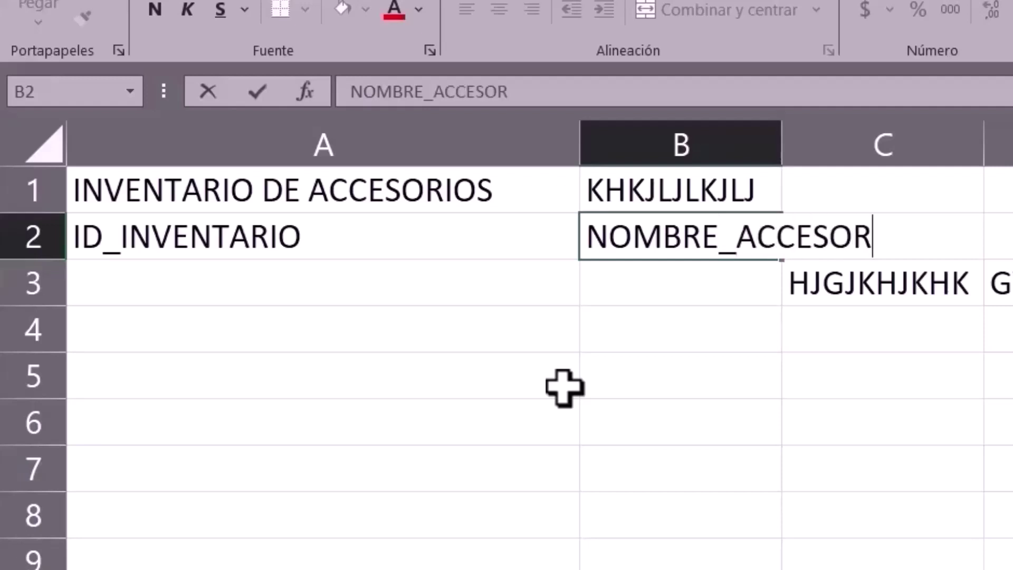
{"action": "type", "text": "O"}
{"action": "key", "text": "Tab"}
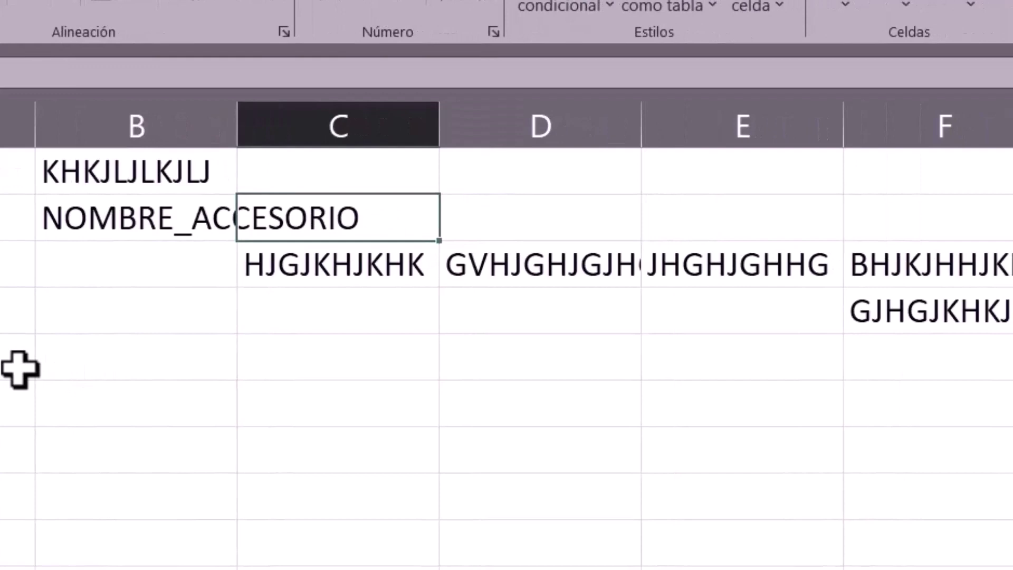
Step: Enter the column header DESCRIPCCIÓN in cell C2 and move on to D2
{"action": "type", "text": "DESC"}
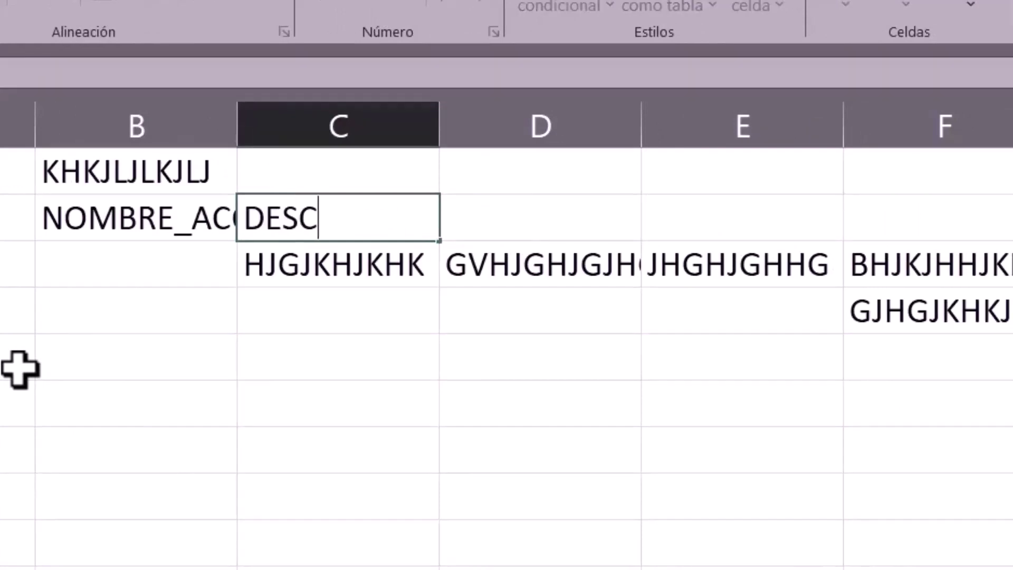
{"action": "type", "text": "RIPCCI"}
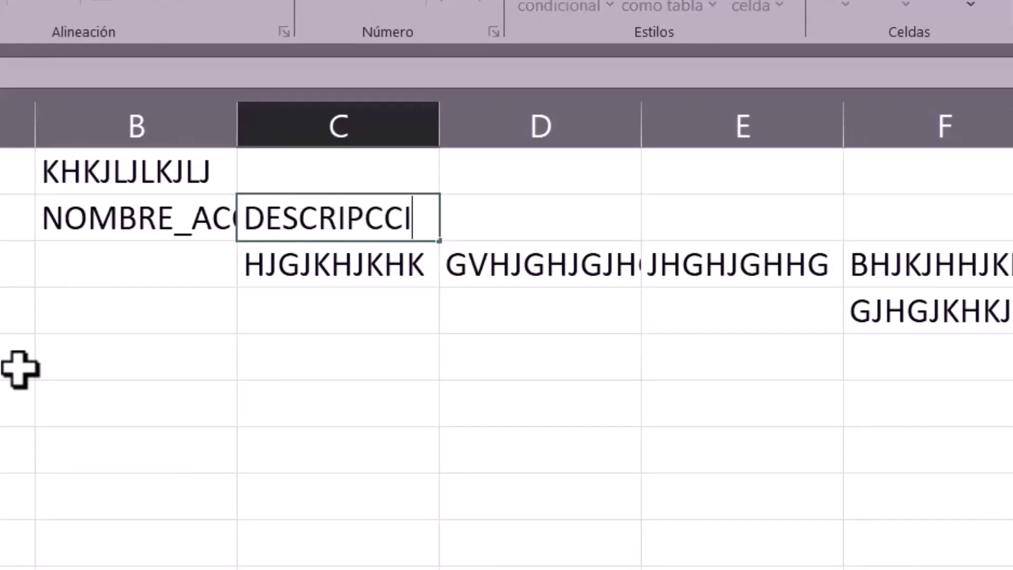
{"action": "type", "text": "ÓN"}
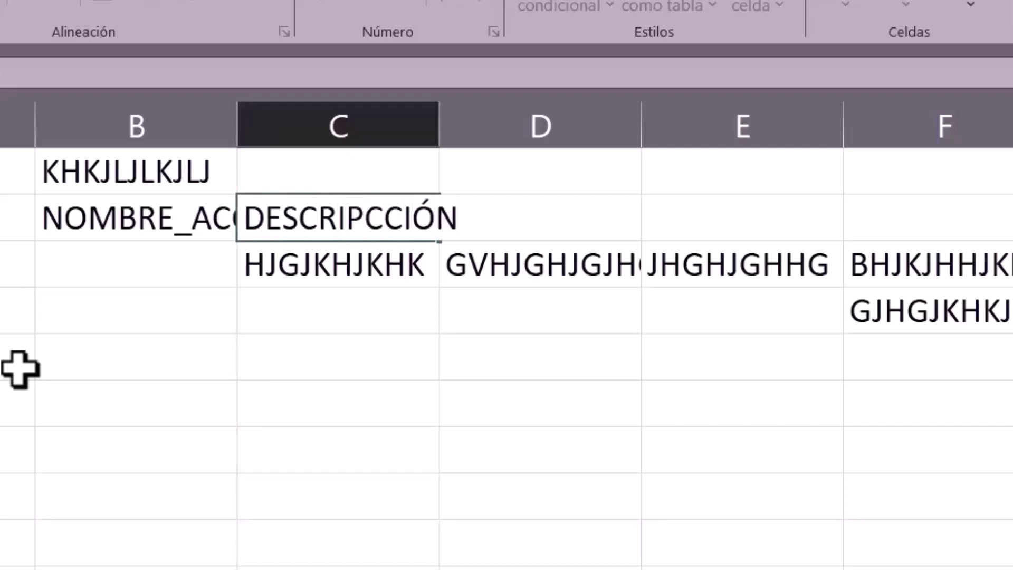
{"action": "key", "text": "Tab"}
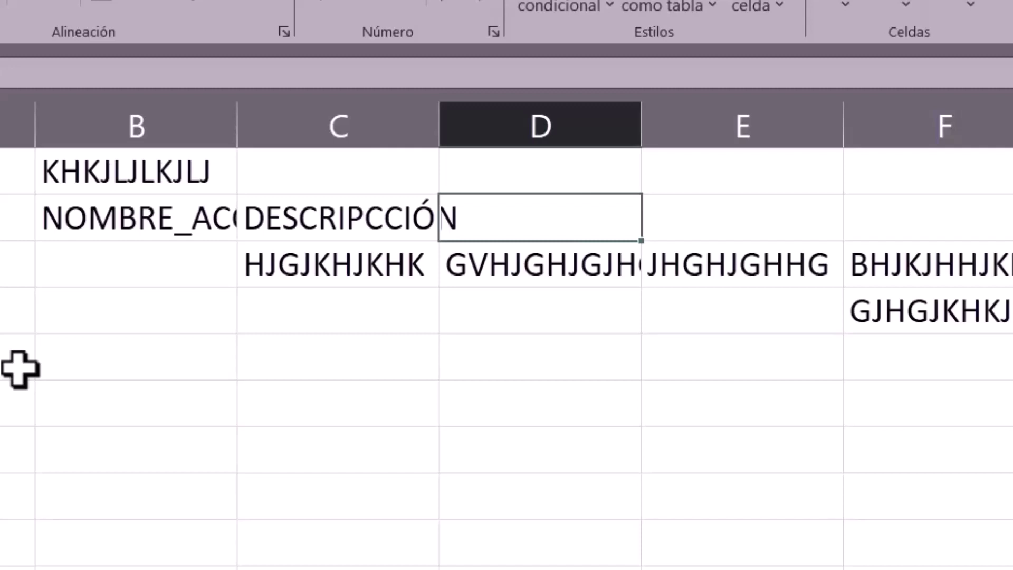
Step: Enter the column header PRECIO_UNITARIO in cell D2 and move on to E2
{"action": "type", "text": "PRECIO"}
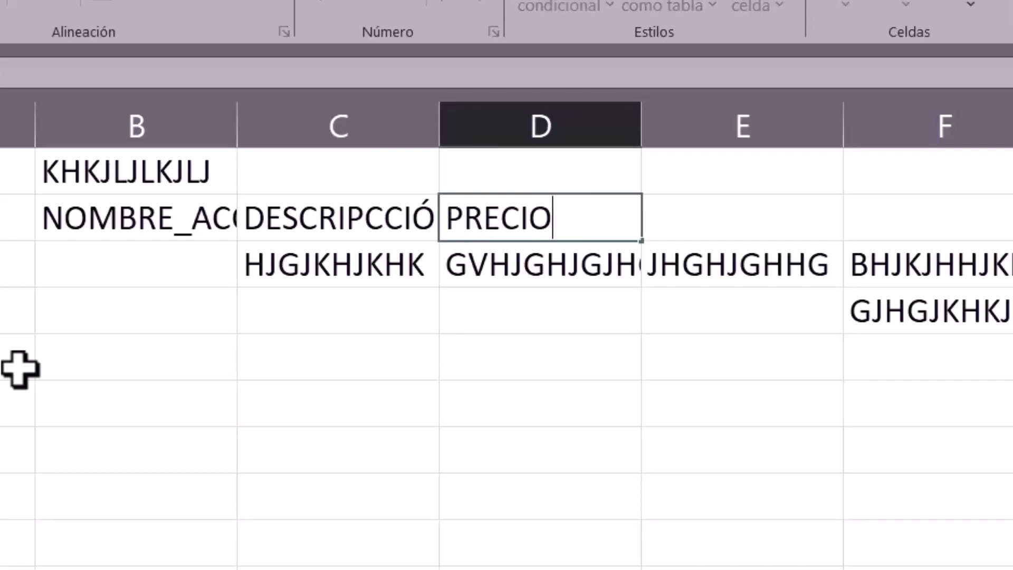
{"action": "type", "text": "_U"}
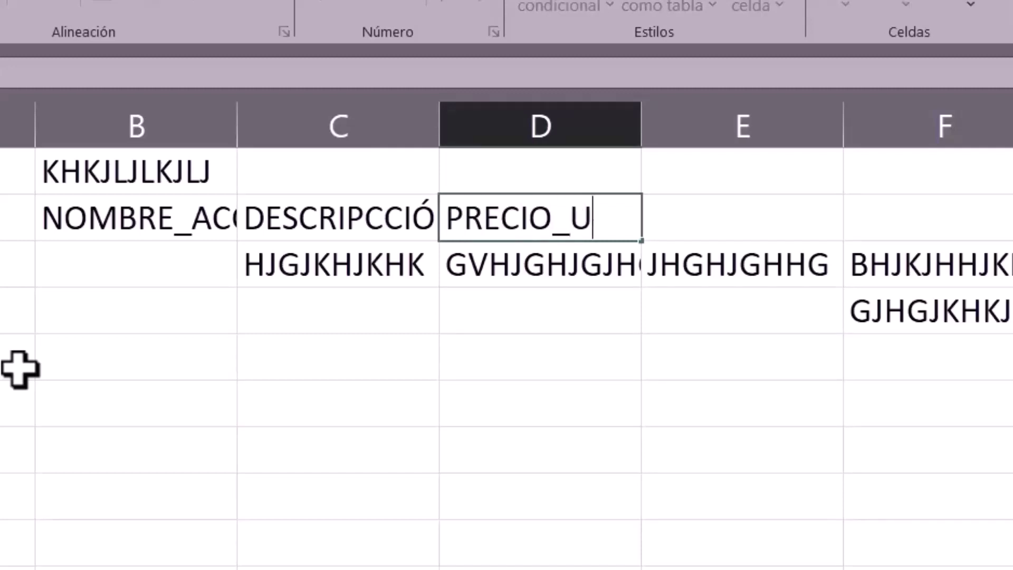
{"action": "type", "text": "NITARIO"}
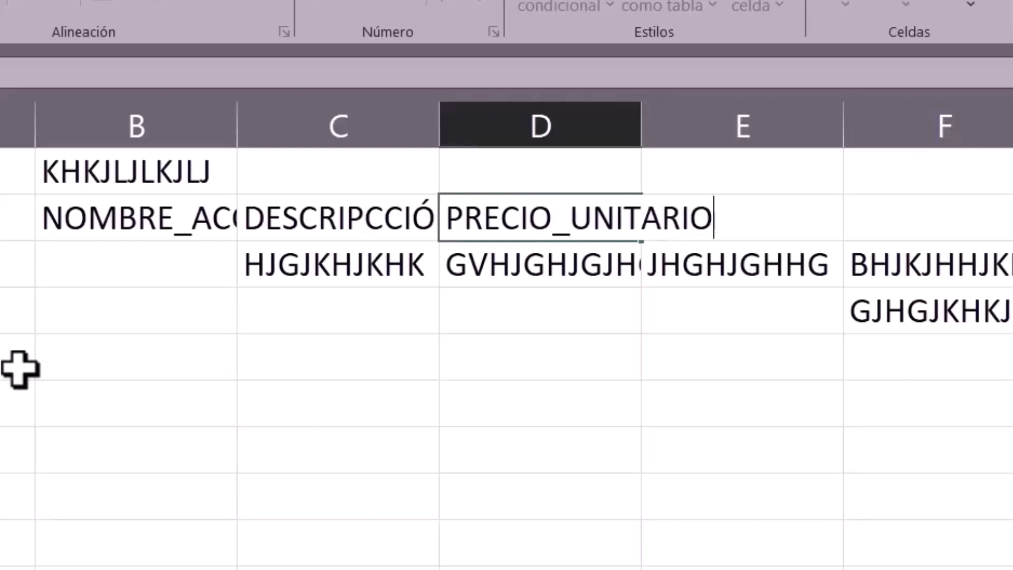
{"action": "key", "text": "Tab"}
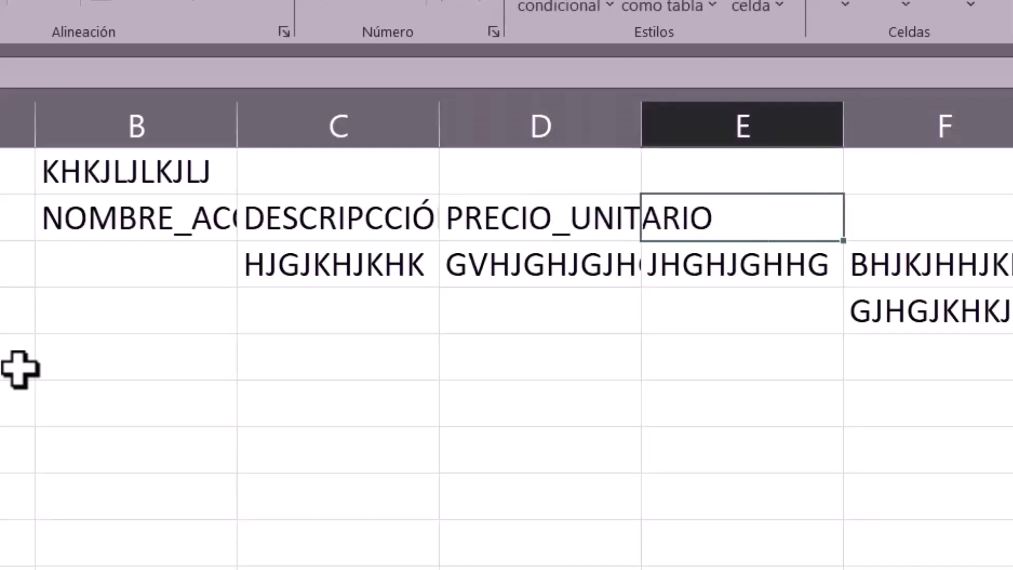
Step: Enter the column header CANTIDAD_EXISTENCIA in cell E2
{"action": "type", "text": "CA"}
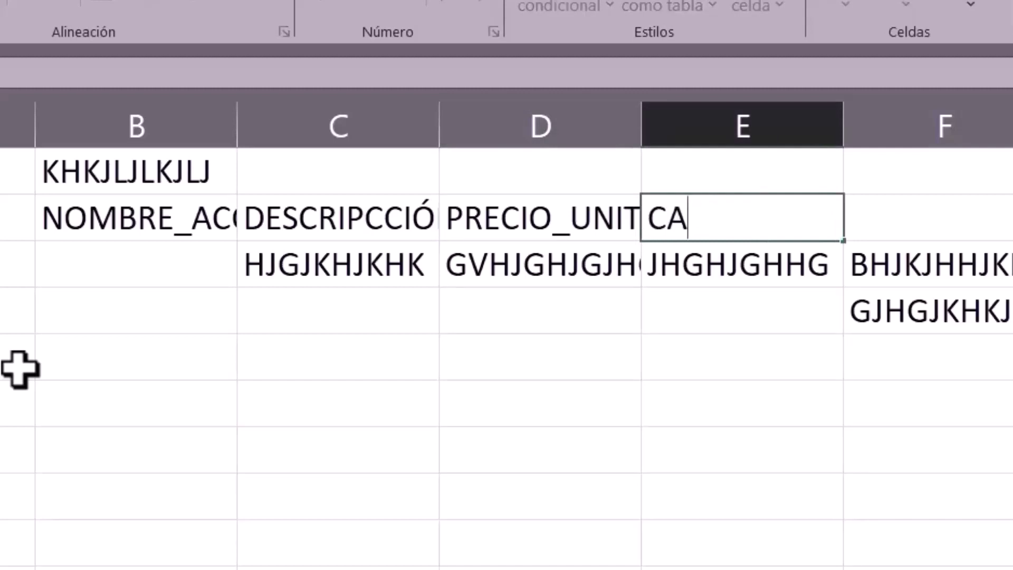
{"action": "type", "text": "NTIDAD_EXISTENCIA"}
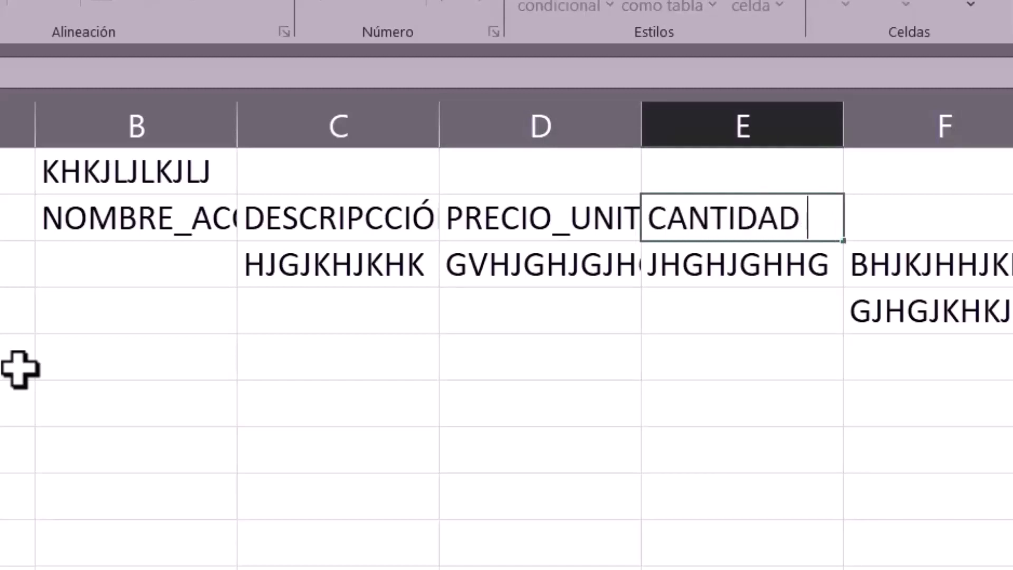
{"action": "key", "text": "Return"}
Step: Clear the leftover practice text from cells C3 to F3, F4 and B1
{"action": "key", "text": "BackSpace"}
{"action": "left_click", "coordinate": [572, 267]}
{"action": "key", "text": "BackSpace"}
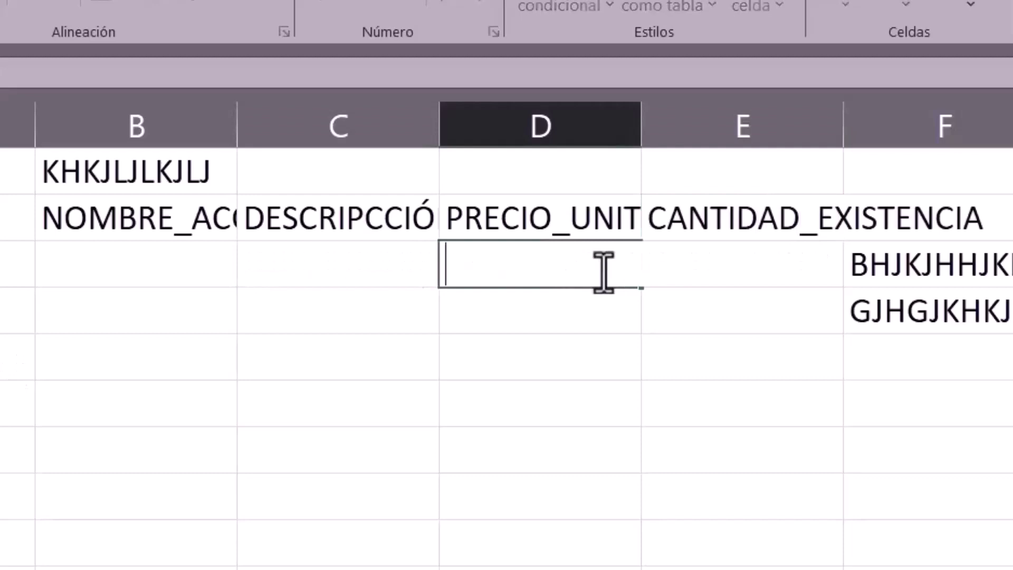
{"action": "left_click", "coordinate": [881, 266]}
{"action": "key", "text": "BackSpace"}
{"action": "left_click", "coordinate": [493, 232]}
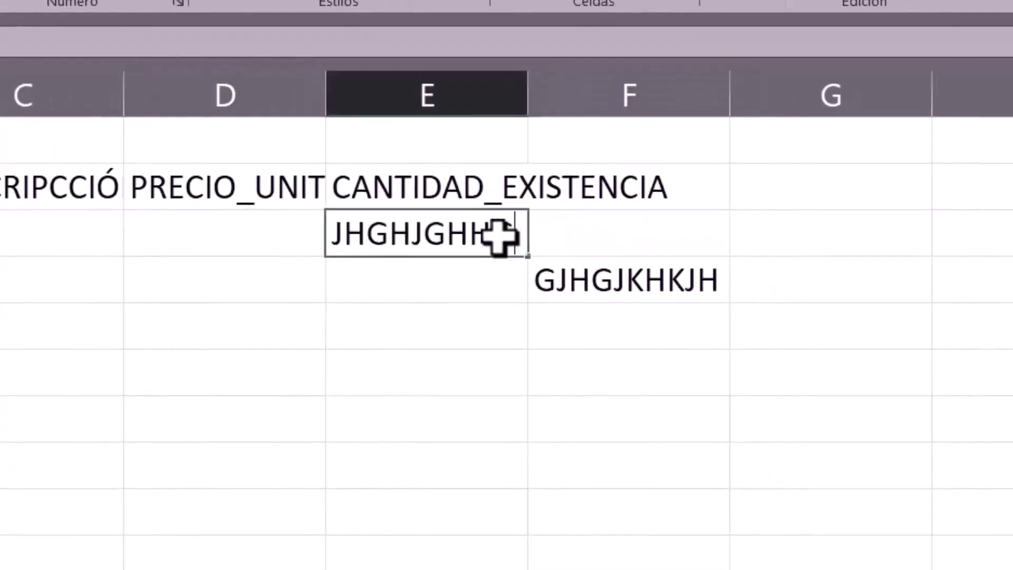
{"action": "key", "text": "BackSpace"}
{"action": "left_click", "coordinate": [578, 279]}
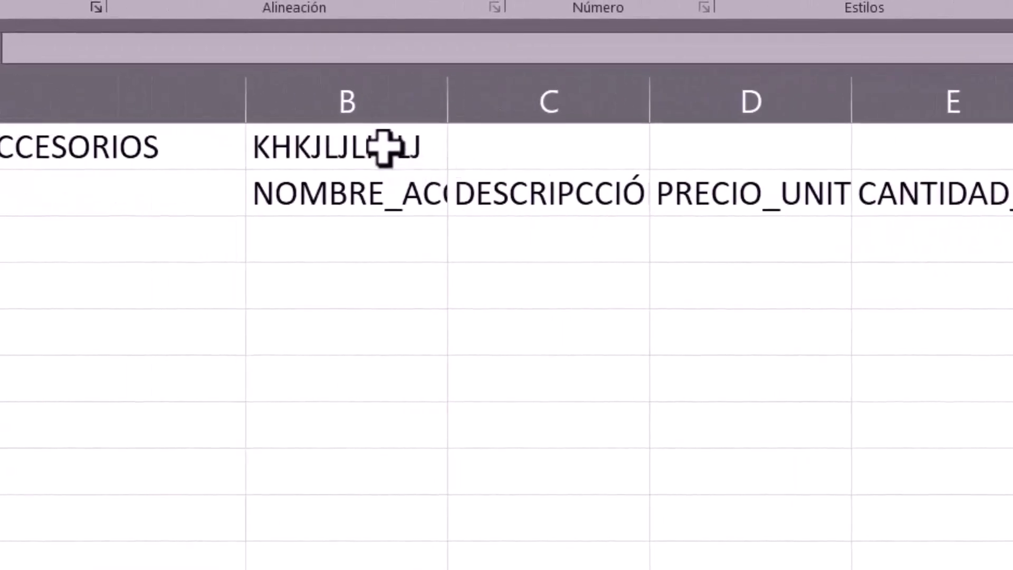
{"action": "left_click", "coordinate": [387, 148]}
{"action": "key", "text": "BackSpace"}
{"action": "left_click", "coordinate": [657, 337]}
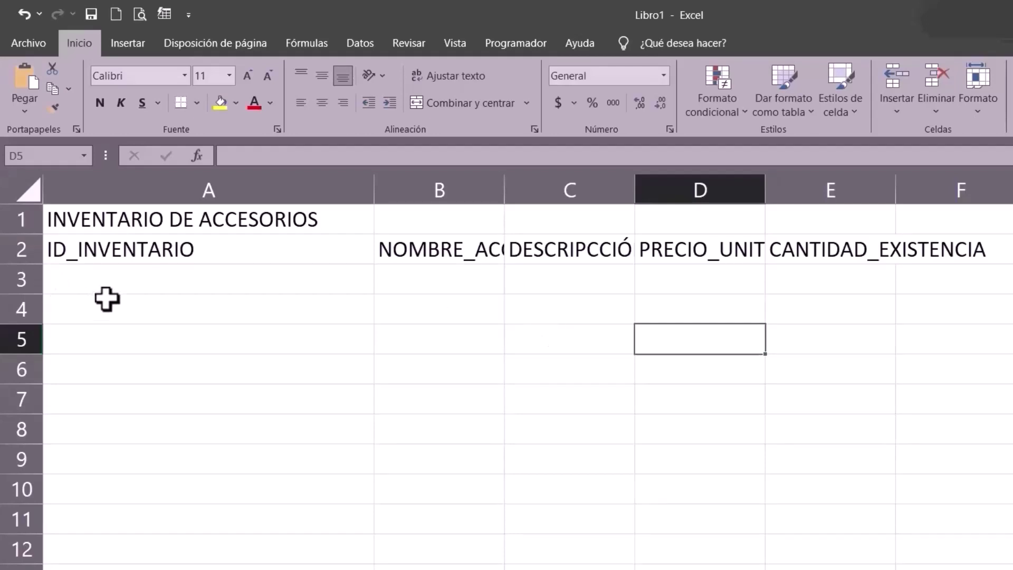
Step: Enter the ID numbers 1, 2, 3 and 4 in cells A3 to A6 under ID_INVENTARIO
{"action": "left_click", "coordinate": [112, 280]}
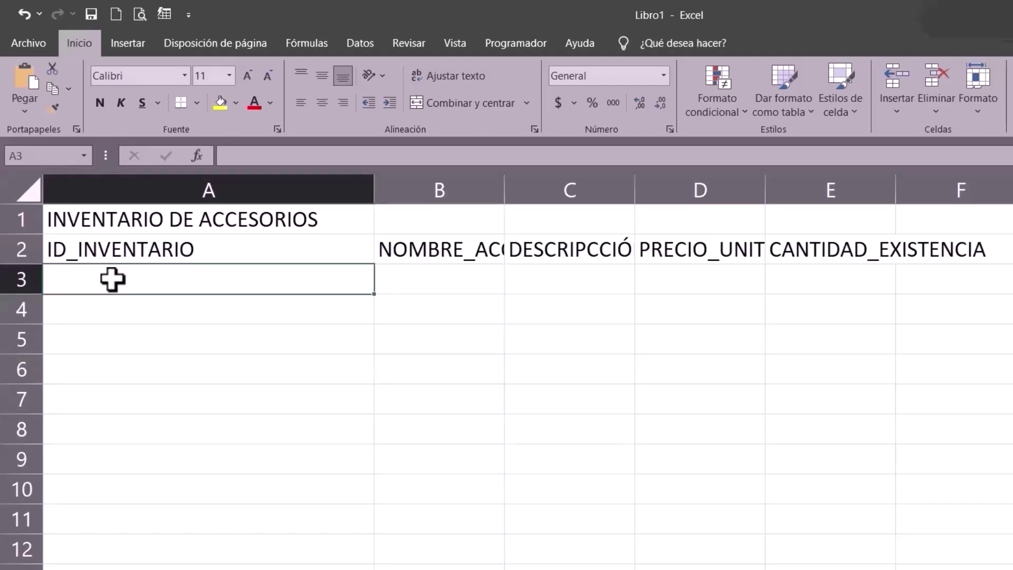
{"action": "type", "text": "1"}
{"action": "key", "text": "Return"}
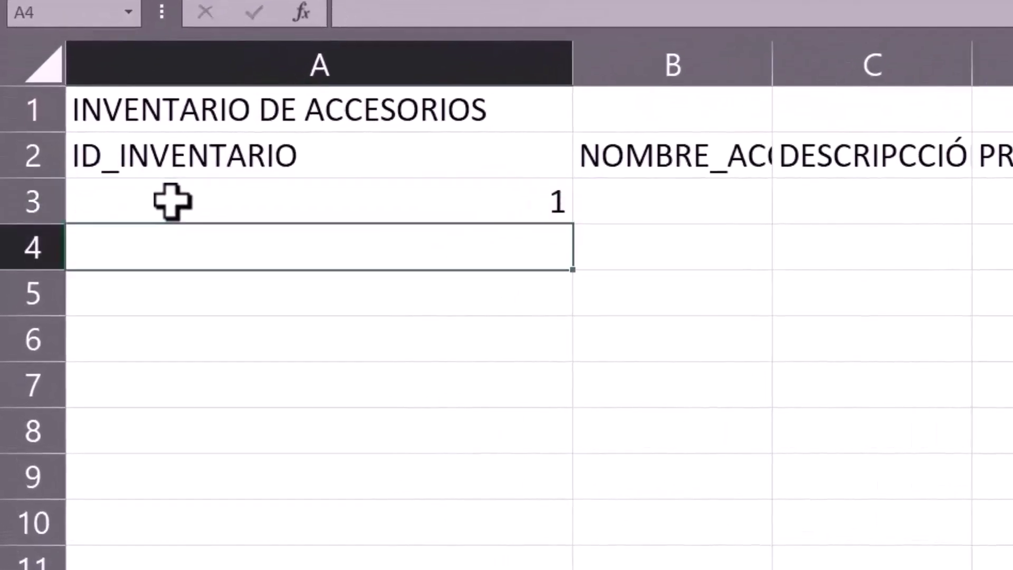
{"action": "type", "text": "2"}
{"action": "key", "text": "Return"}
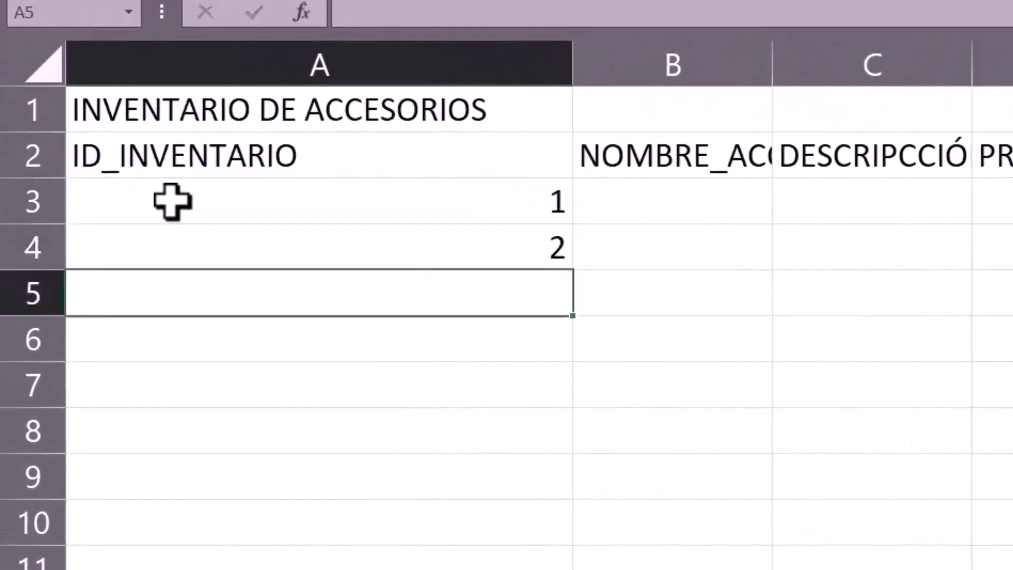
{"action": "type", "text": "3"}
{"action": "key", "text": "Return"}
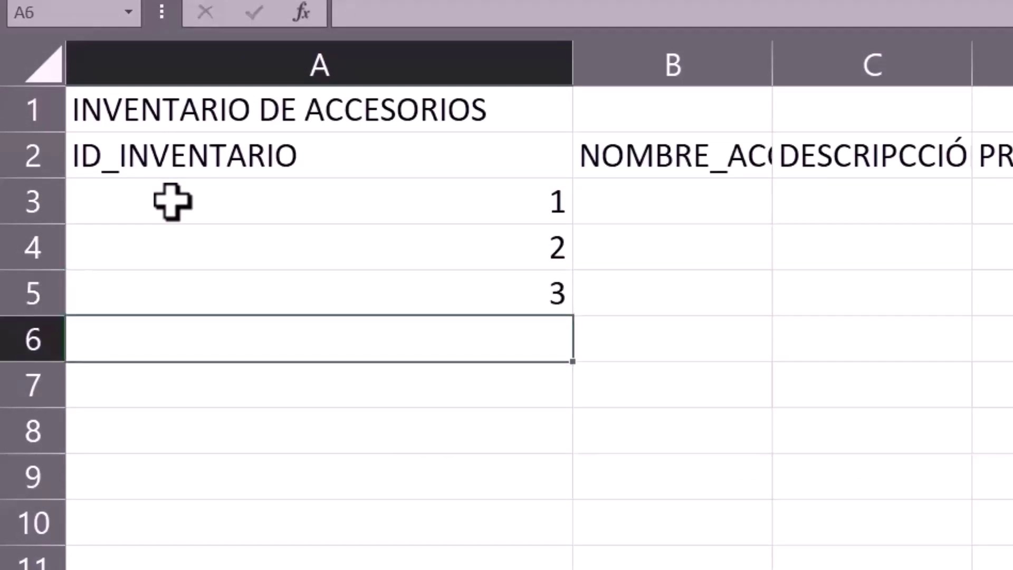
{"action": "type", "text": "4"}
{"action": "key", "text": "Return"}
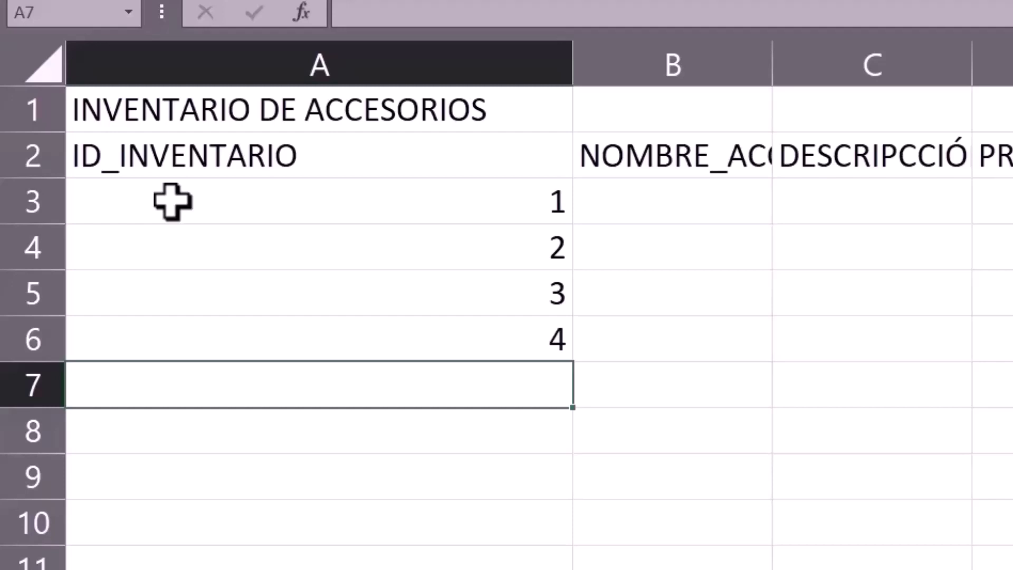
Step: Fill cells A3 to A10 with a chronological series in columns, with increment 1 and limit 10
{"action": "left_click_drag", "start_coordinate": [251, 208], "coordinate": [267, 527]}
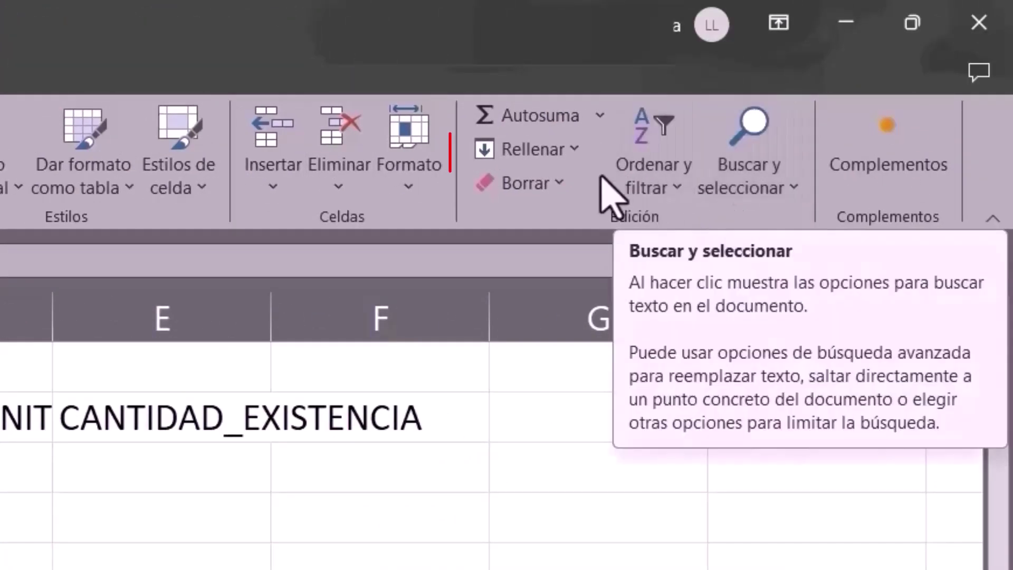
{"action": "left_click", "coordinate": [568, 153]}
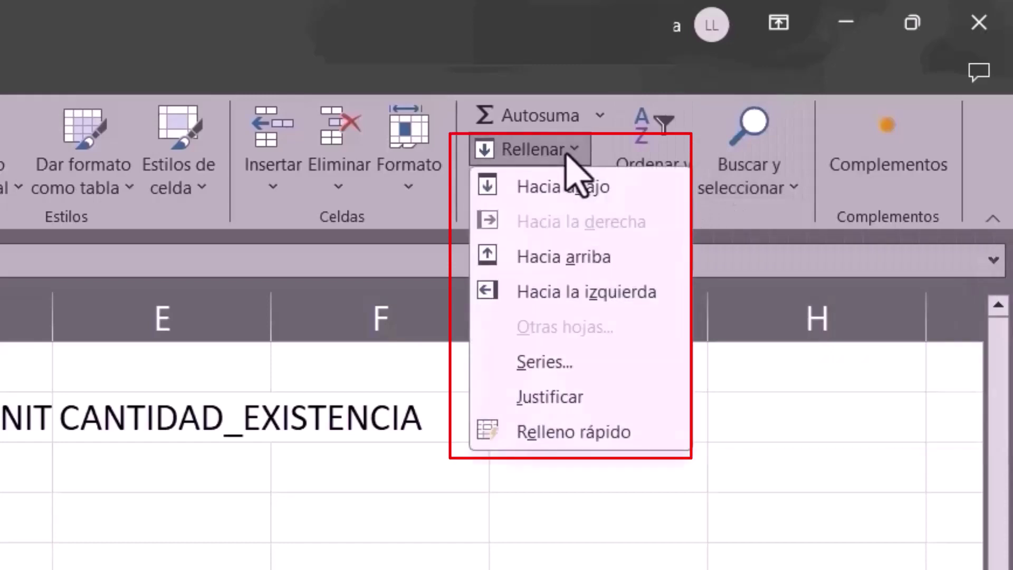
{"action": "left_click", "coordinate": [544, 362]}
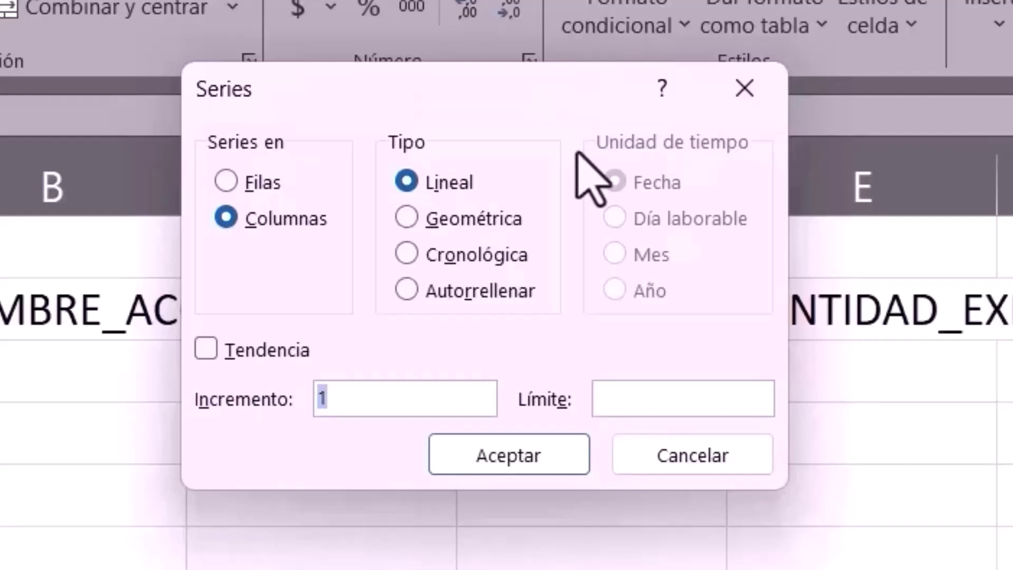
{"action": "left_click", "coordinate": [402, 261]}
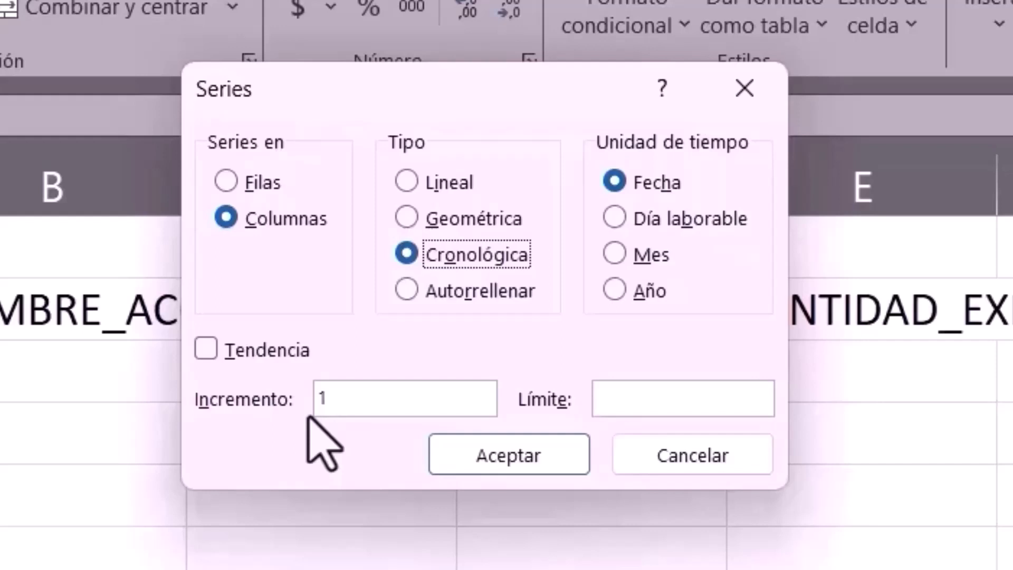
{"action": "left_click", "coordinate": [670, 398]}
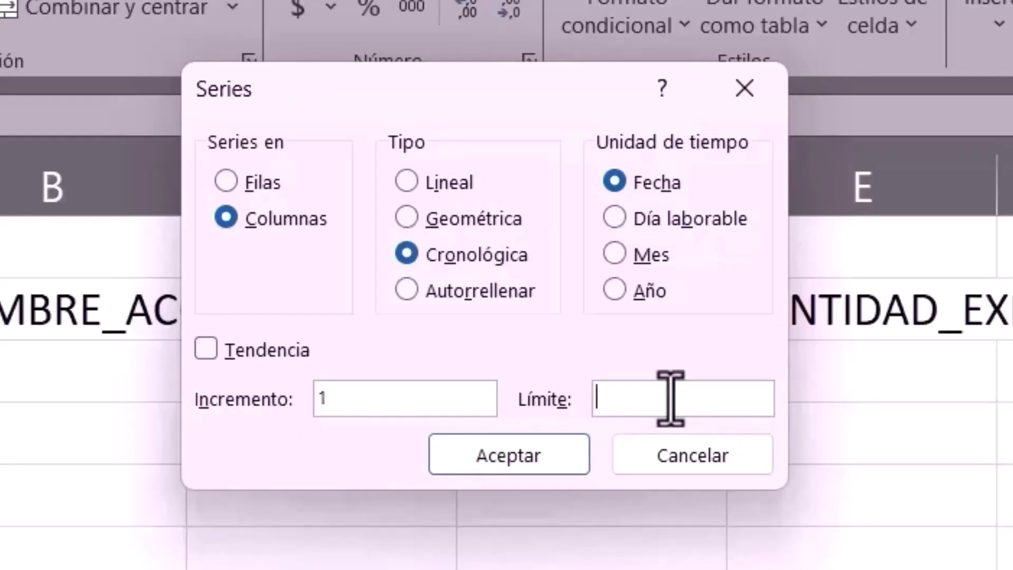
{"action": "type", "text": "10"}
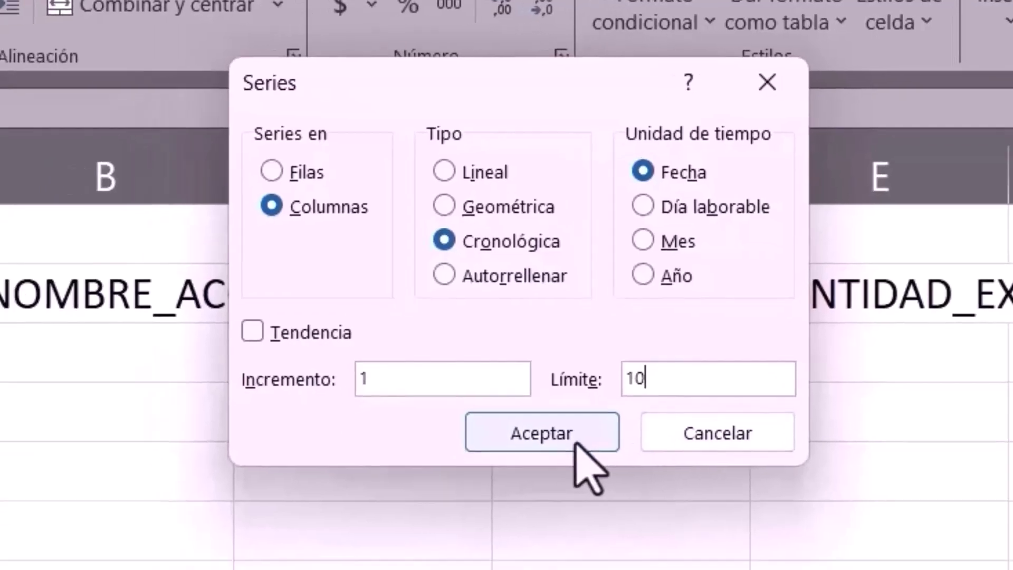
{"action": "left_click", "coordinate": [575, 442]}
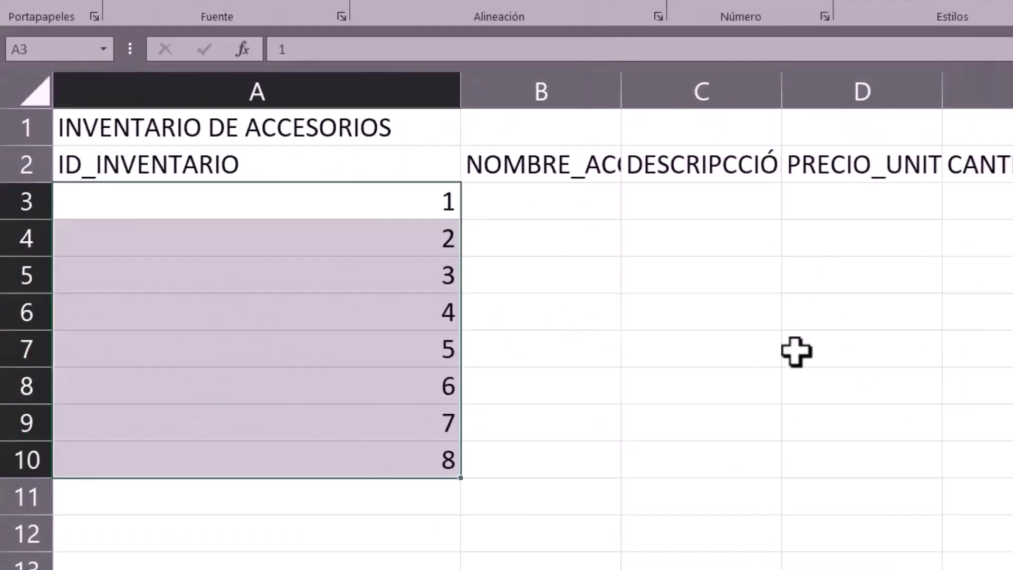
{"action": "left_click", "coordinate": [385, 419]}
{"action": "left_click_drag", "start_coordinate": [368, 196], "coordinate": [299, 502]}
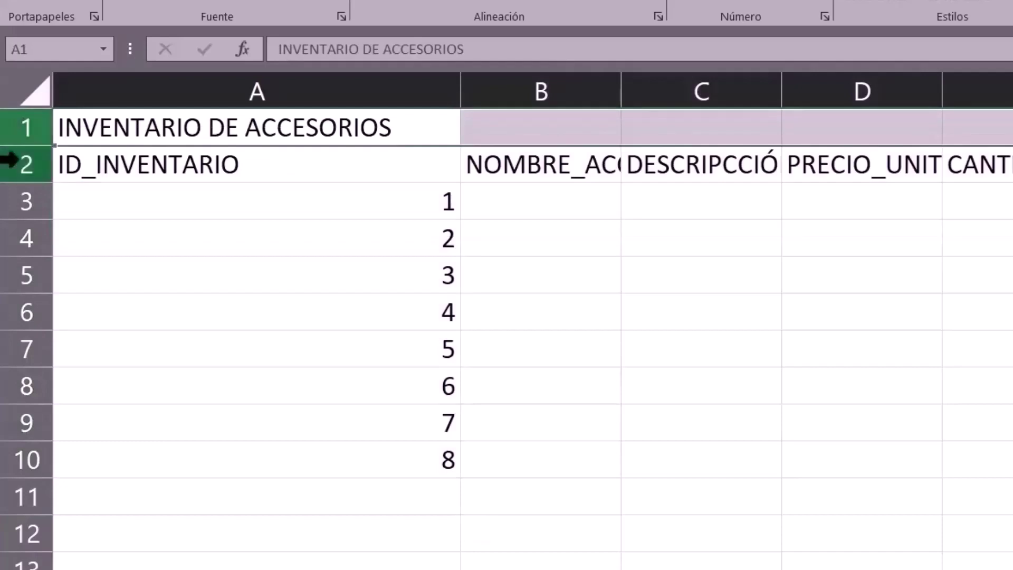
{"action": "left_click", "coordinate": [16, 164]}
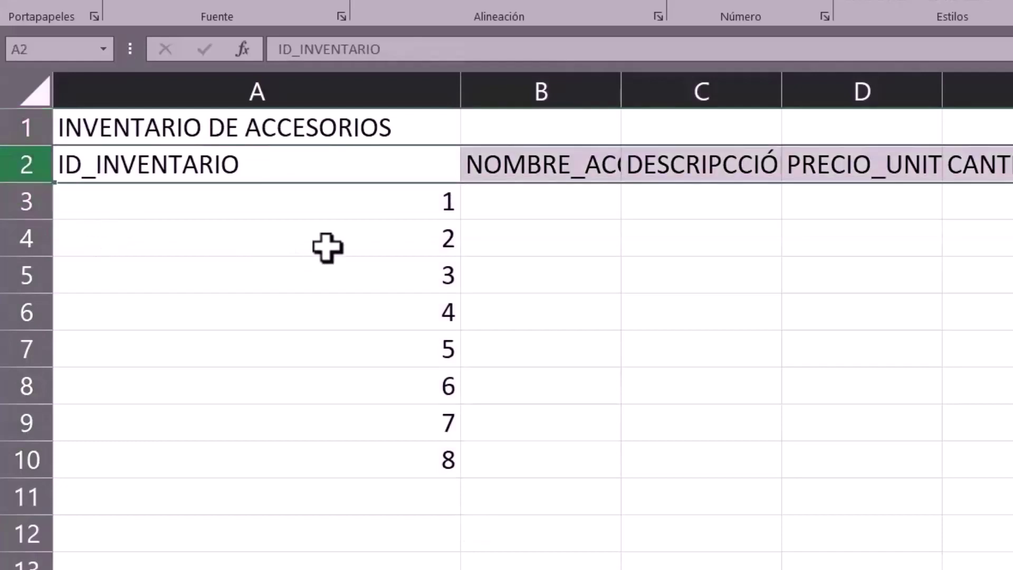
{"action": "left_click", "coordinate": [381, 508]}
{"action": "left_click", "coordinate": [364, 533]}
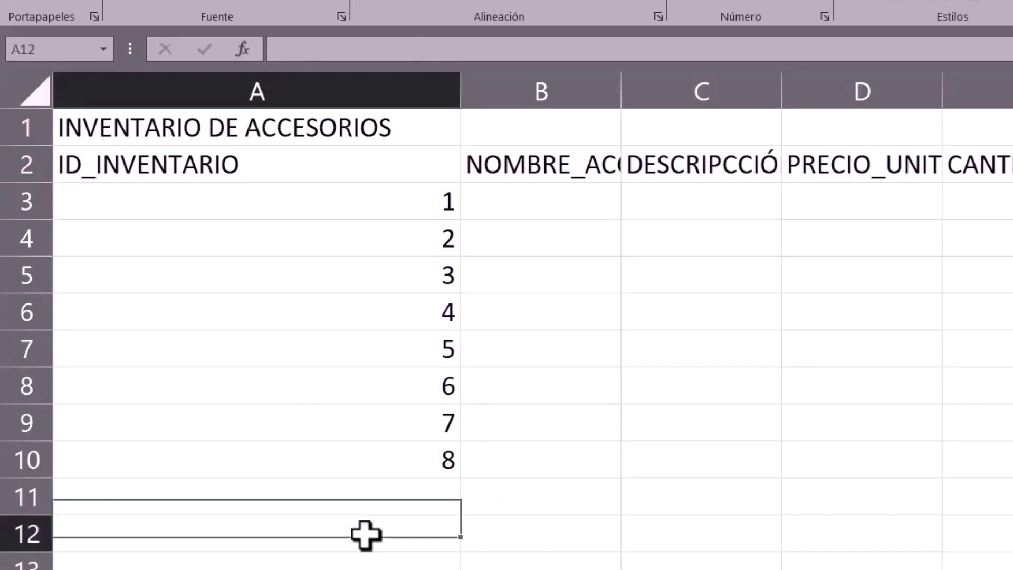
Step: Fill the ten cells A3 to A12 with a chronological column series using increment 1 and limit 10
{"action": "left_click", "coordinate": [368, 206]}
{"action": "left_click_drag", "start_coordinate": [367, 205], "coordinate": [391, 526]}
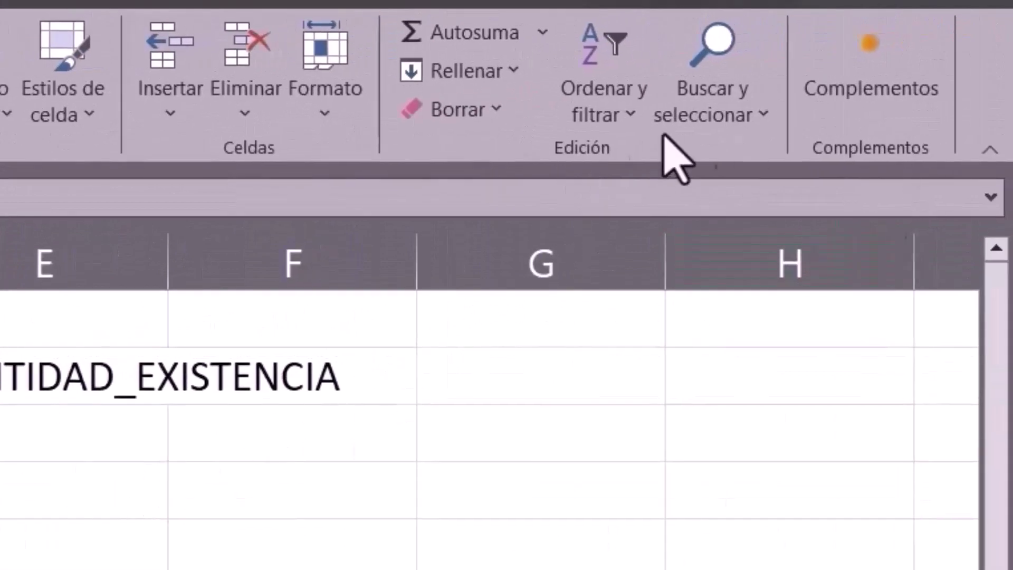
{"action": "left_click", "coordinate": [523, 78]}
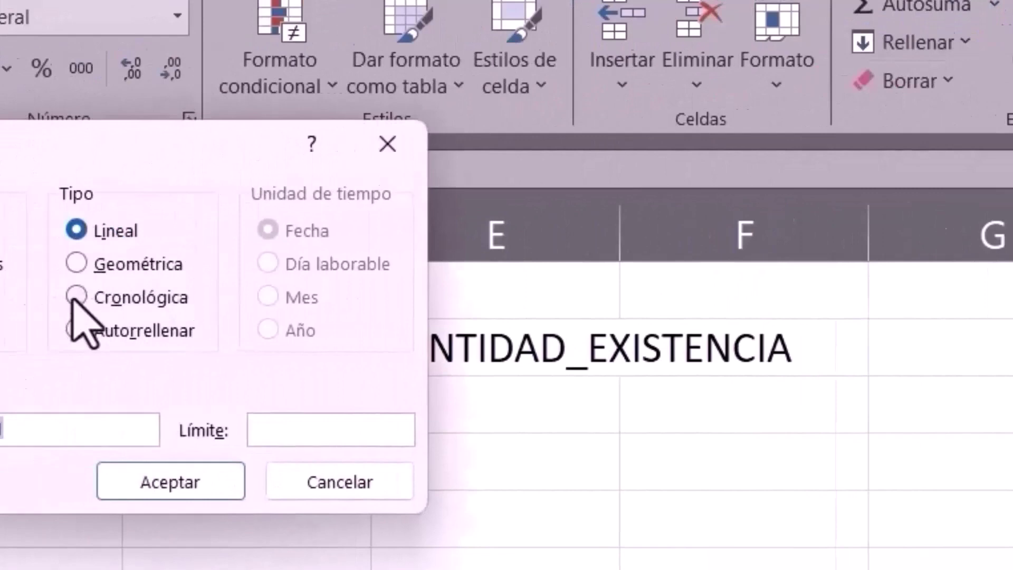
{"action": "left_click", "coordinate": [347, 281]}
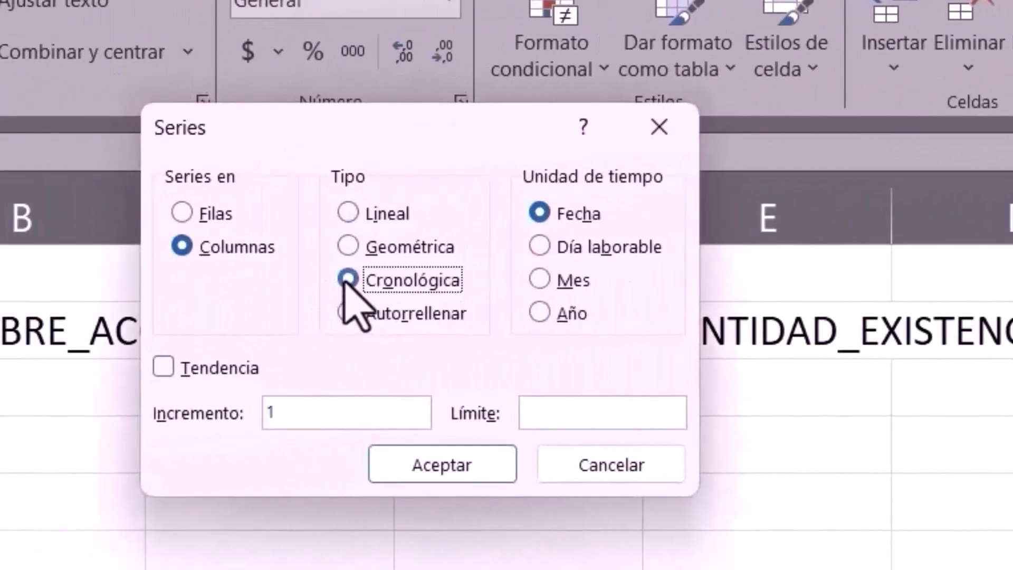
{"action": "left_click", "coordinate": [583, 409]}
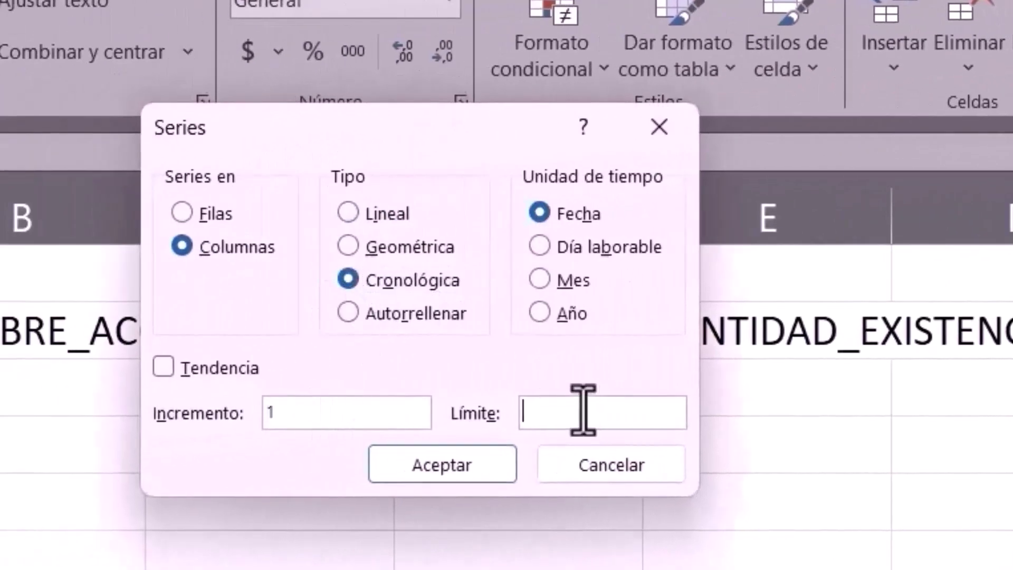
{"action": "type", "text": "10"}
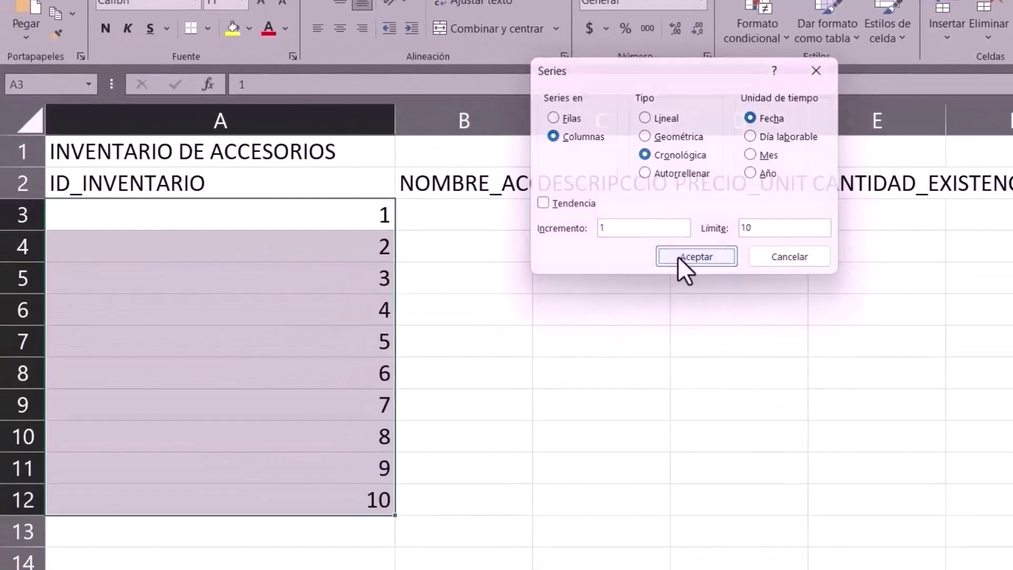
{"action": "left_click", "coordinate": [411, 464]}
{"action": "left_click", "coordinate": [586, 402]}
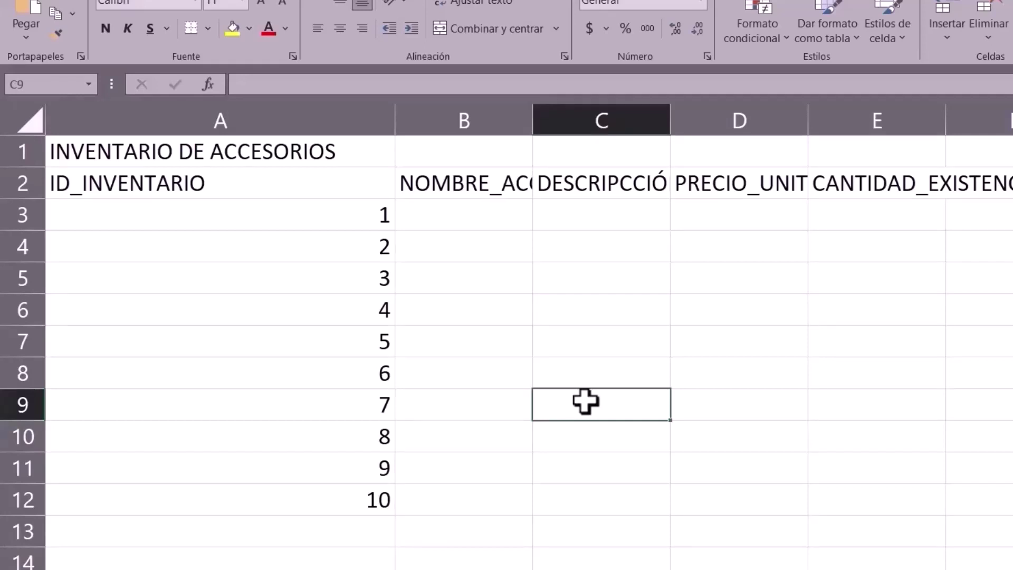
Step: Enter the first accessory in row 3: teclado, inalámbrico, unit price 1800 and stock quantity 3
{"action": "left_click", "coordinate": [473, 217]}
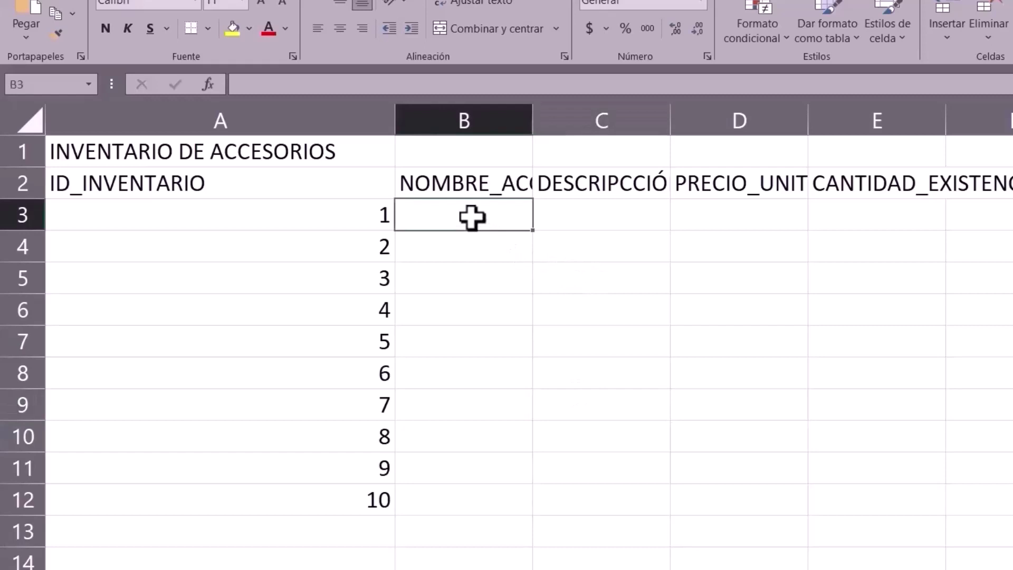
{"action": "type", "text": "teclado"}
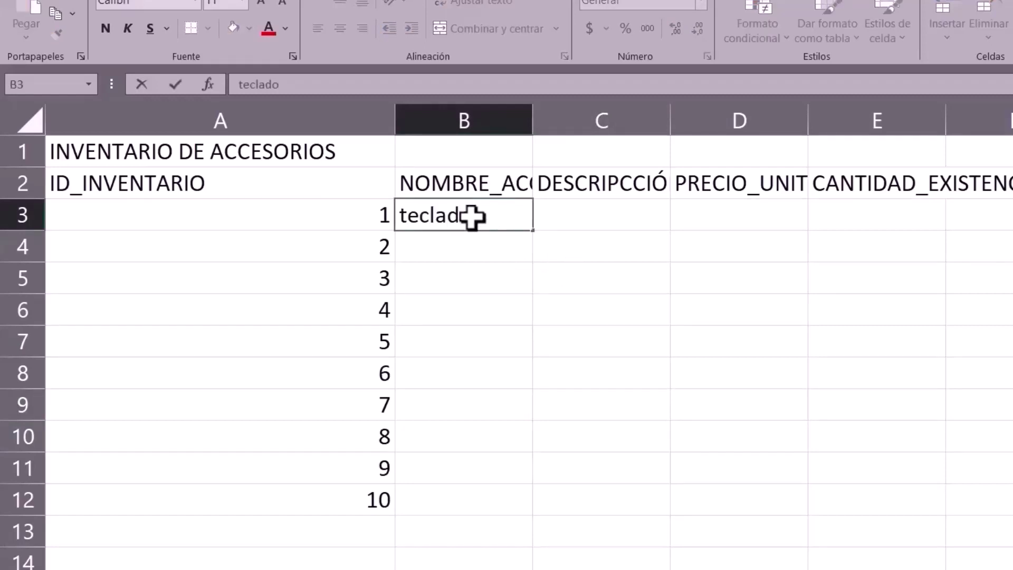
{"action": "key", "text": "Tab"}
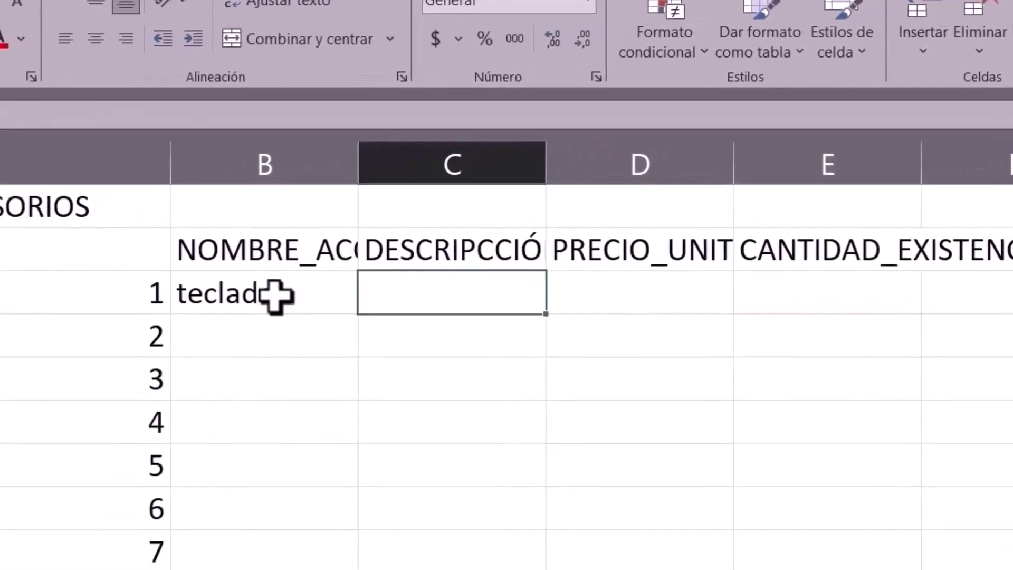
{"action": "type", "text": "in"}
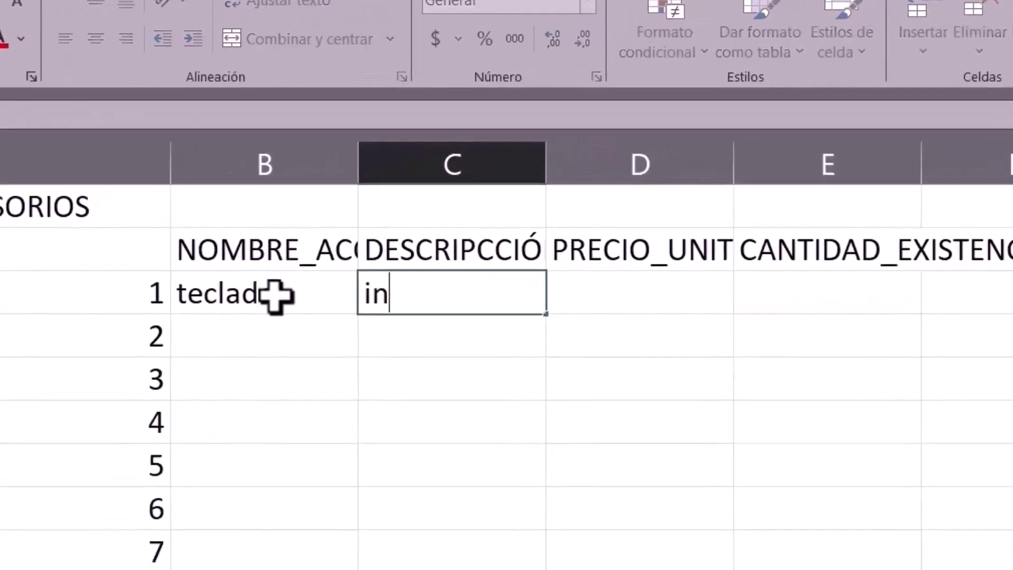
{"action": "type", "text": "alámbrico"}
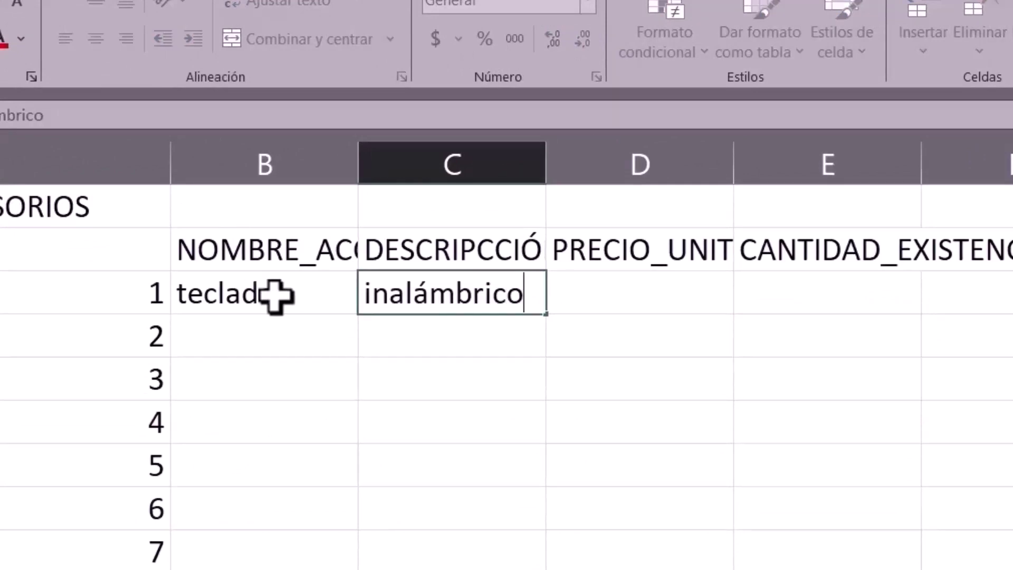
{"action": "key", "text": "Tab"}
{"action": "type", "text": "1800"}
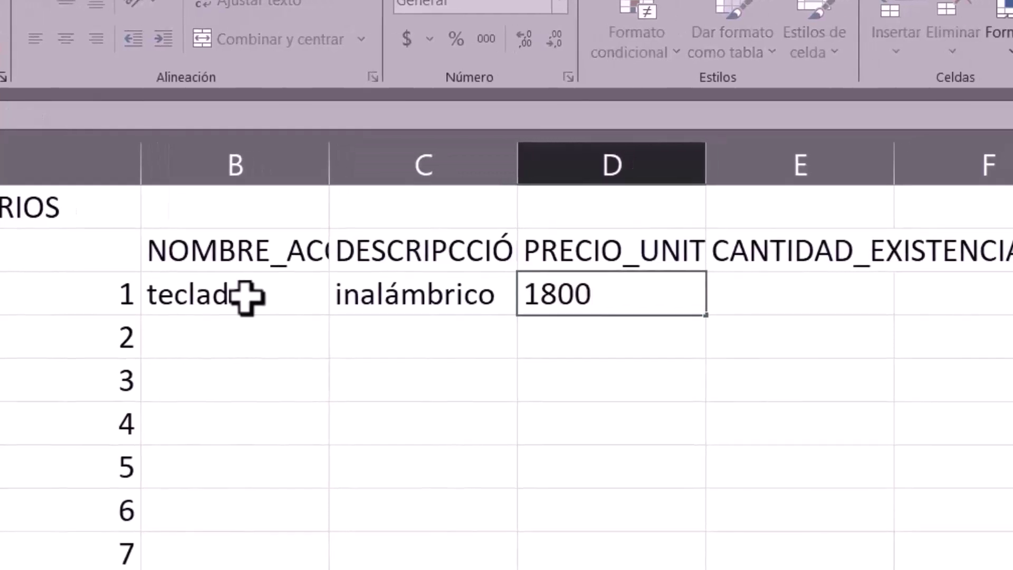
{"action": "key", "text": "Tab"}
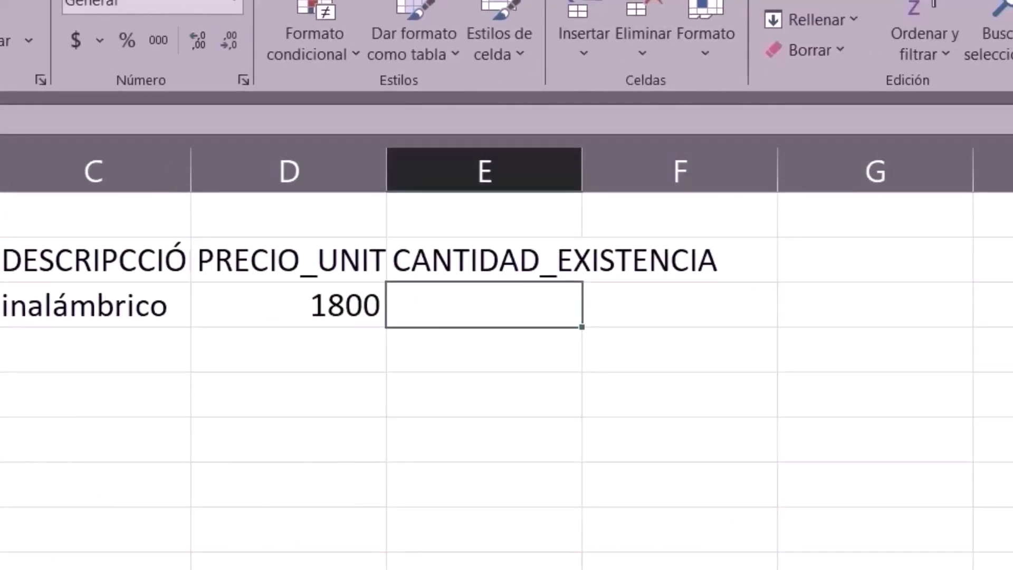
{"action": "type", "text": "3"}
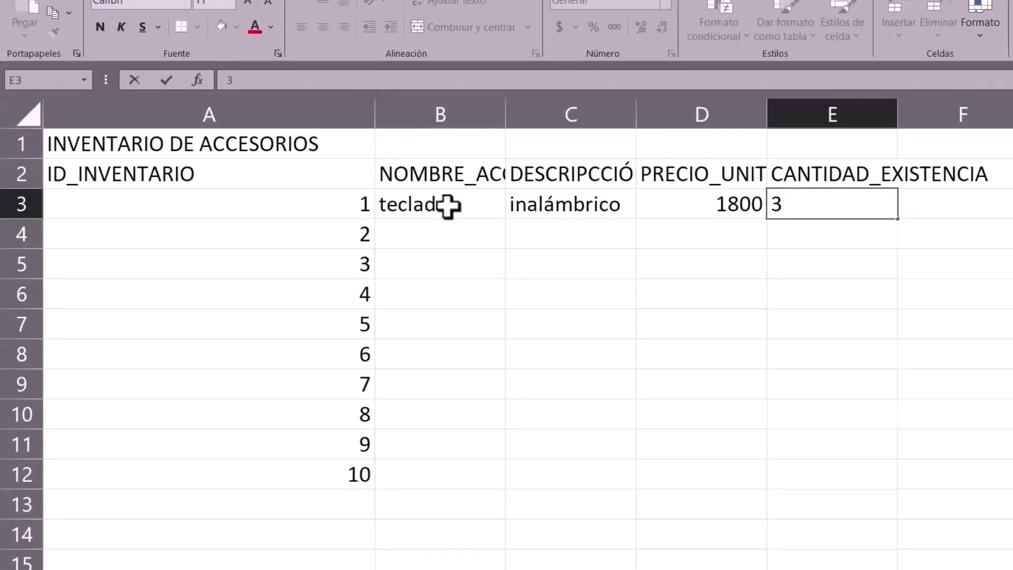
Step: Enter the second accessory in row 4: mouse, inalámbrico, unit price 850 and stock quantity 2
{"action": "left_click", "coordinate": [421, 235]}
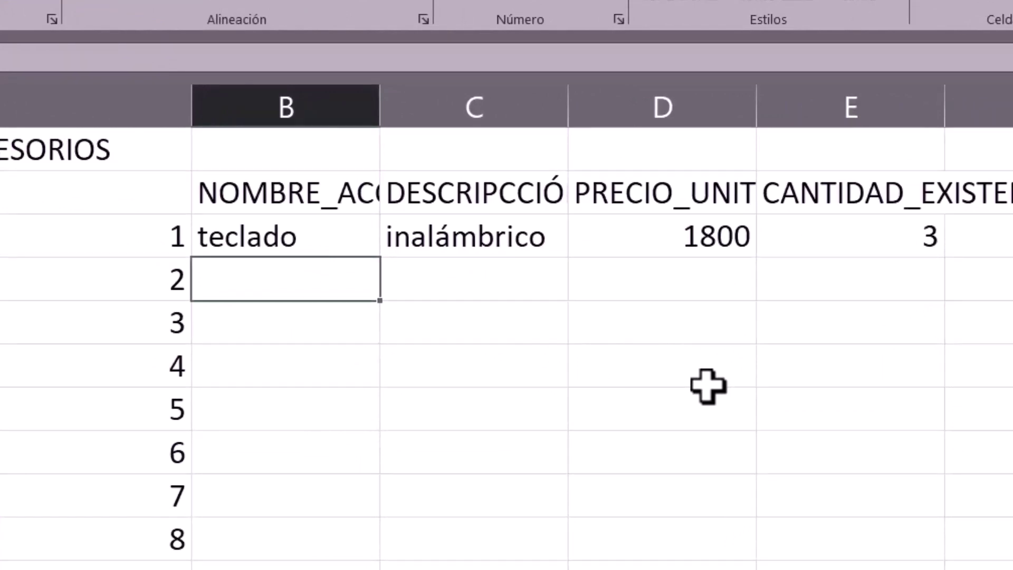
{"action": "type", "text": "mouse"}
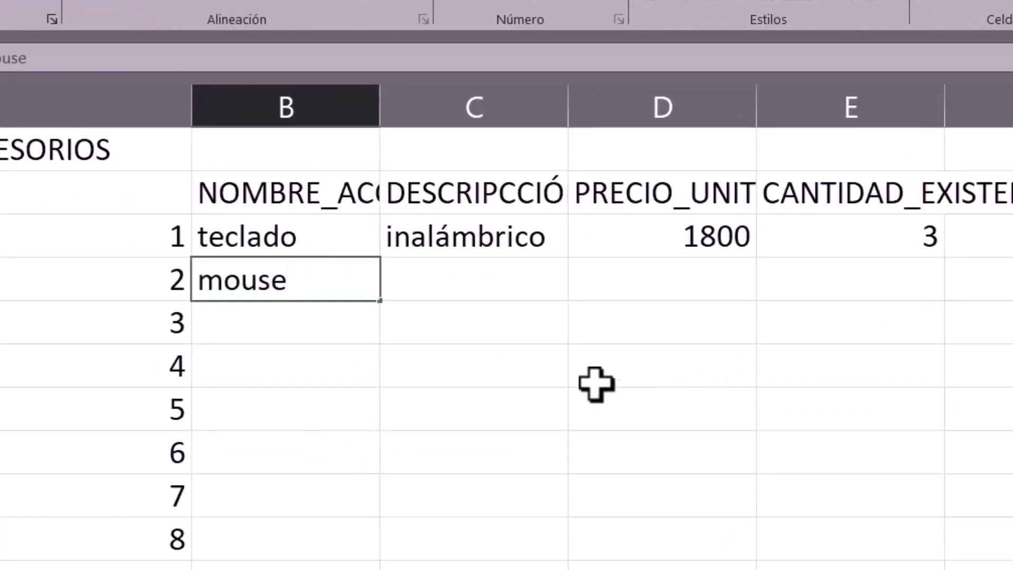
{"action": "key", "text": "Tab"}
{"action": "type", "text": "inalámbrico"}
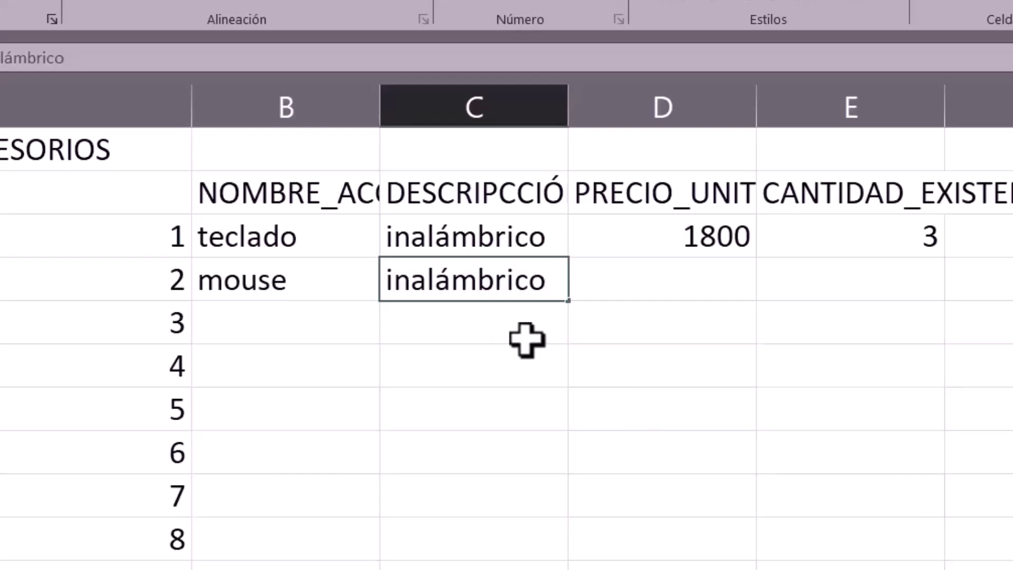
{"action": "left_click", "coordinate": [642, 284]}
{"action": "type", "text": "8"}
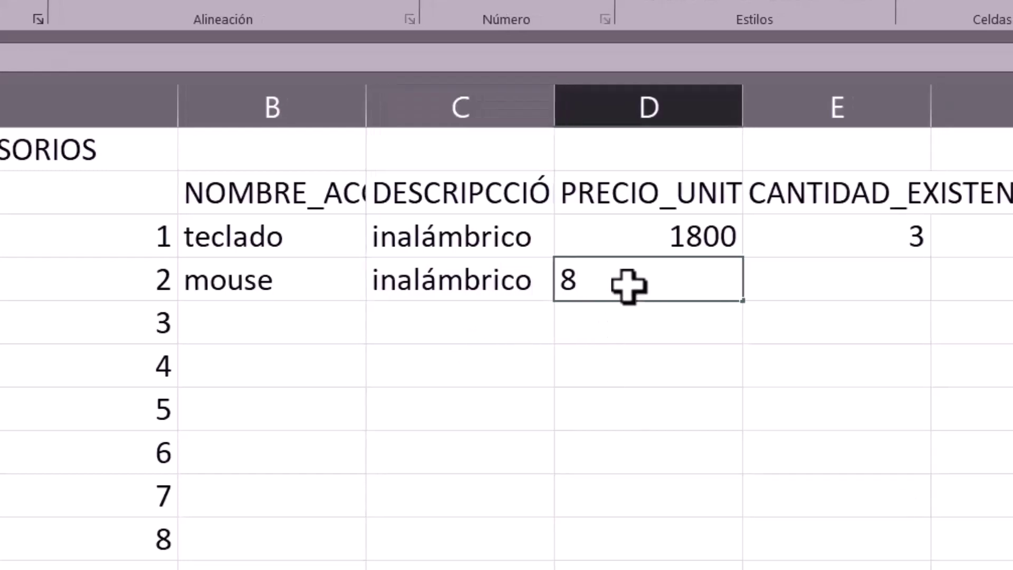
{"action": "type", "text": "50"}
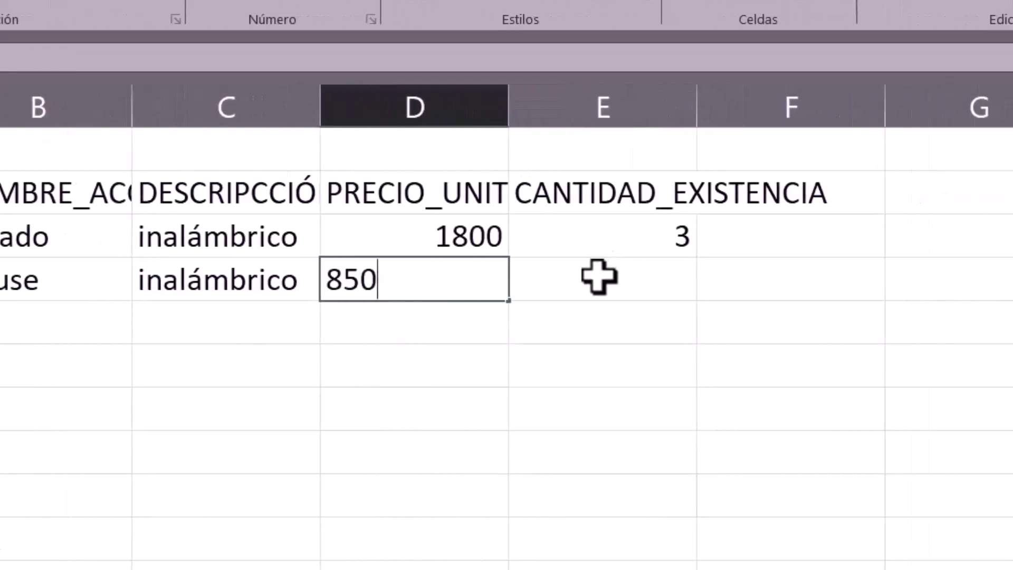
{"action": "left_click", "coordinate": [599, 277]}
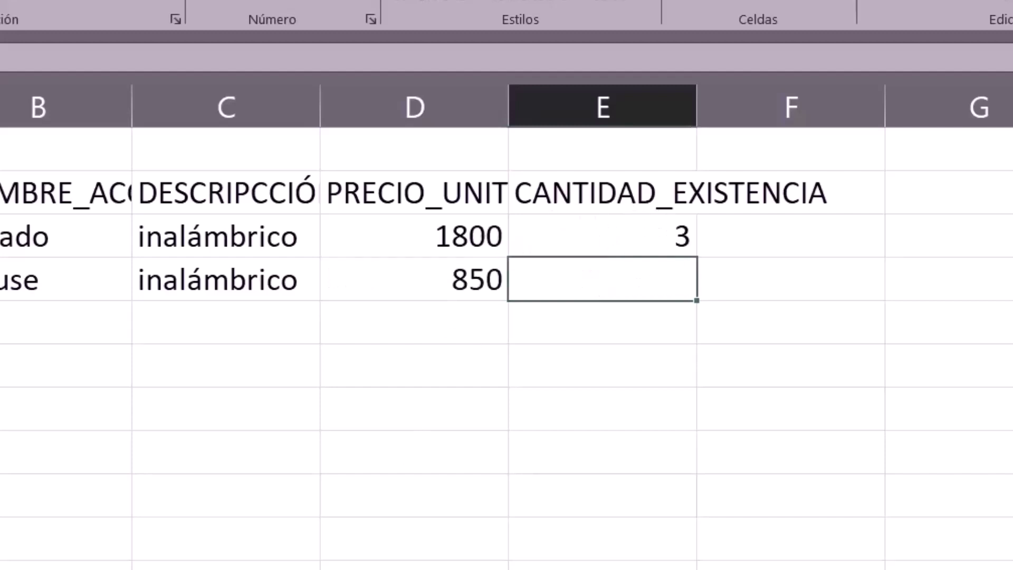
{"action": "type", "text": "2"}
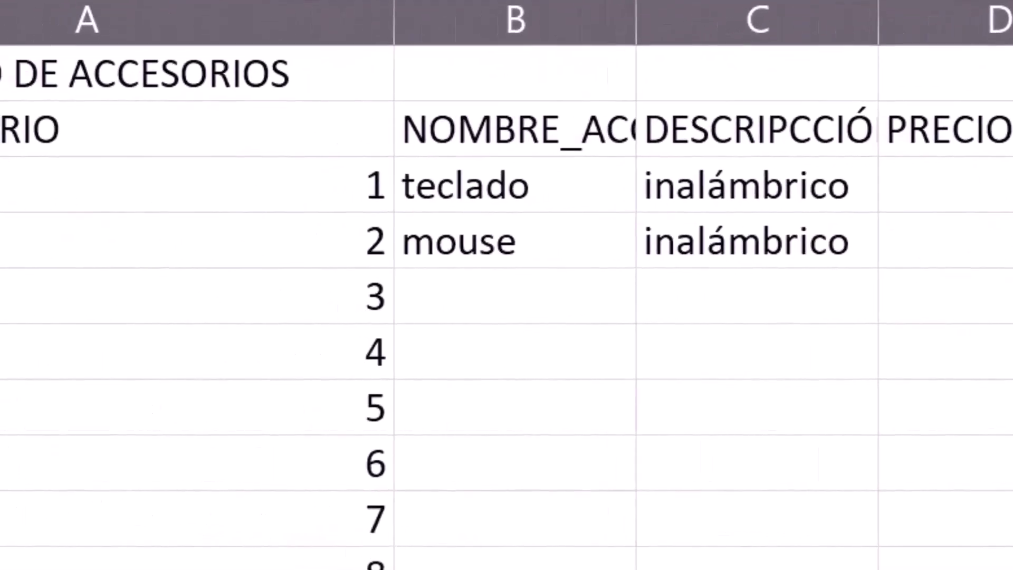
Step: Correct the misspelled accessory name in cell B4 from moose to mouse by replacing only the wrong letter
{"action": "key", "text": "Left"}
{"action": "key", "text": "Left"}
{"action": "key", "text": "Left"}
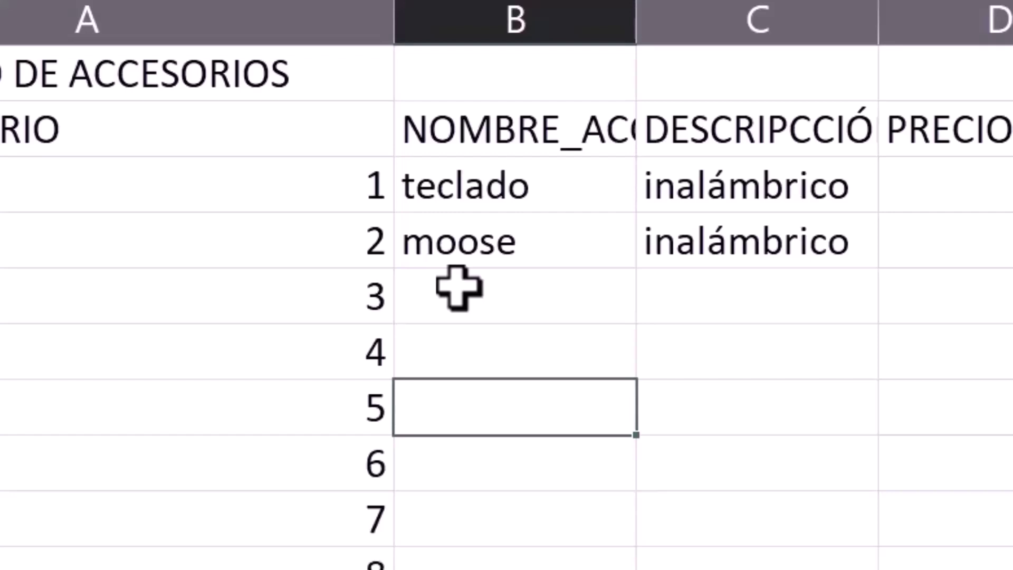
{"action": "left_click", "coordinate": [508, 256]}
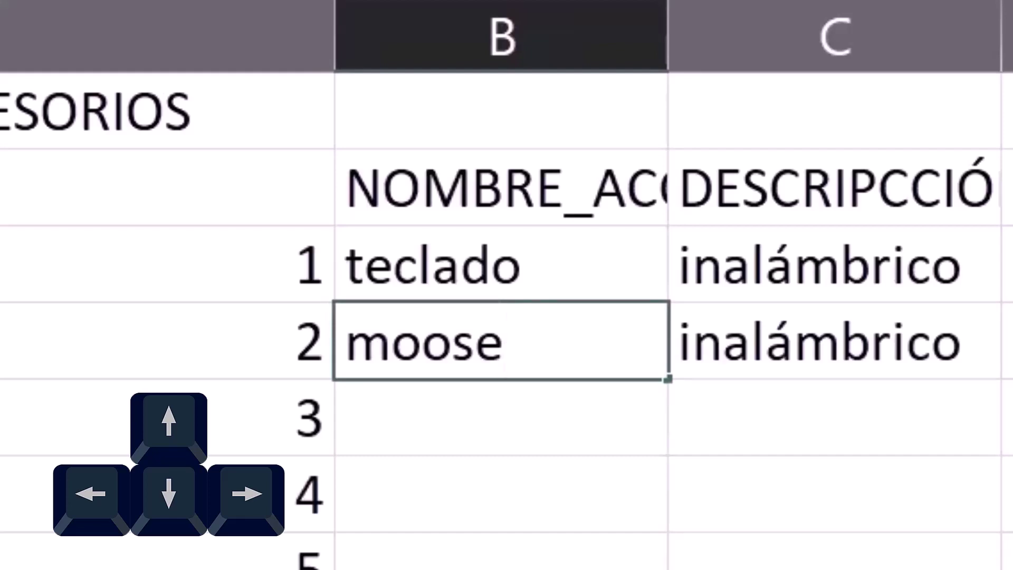
{"action": "key", "text": "Left"}
{"action": "key", "text": "Left"}
{"action": "key", "text": "BackSpace"}
{"action": "type", "text": "u"}
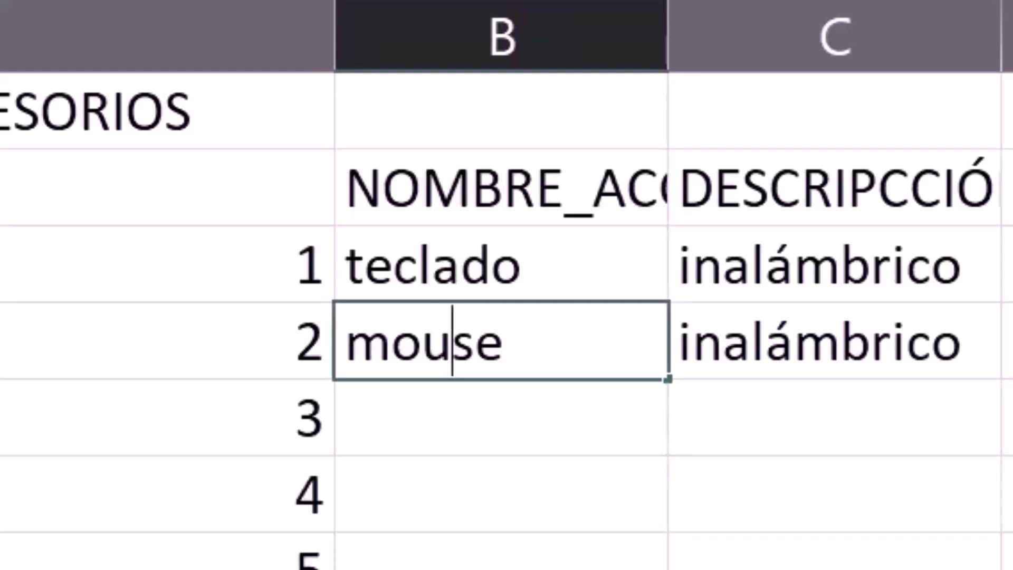
{"action": "left_click", "coordinate": [581, 442]}
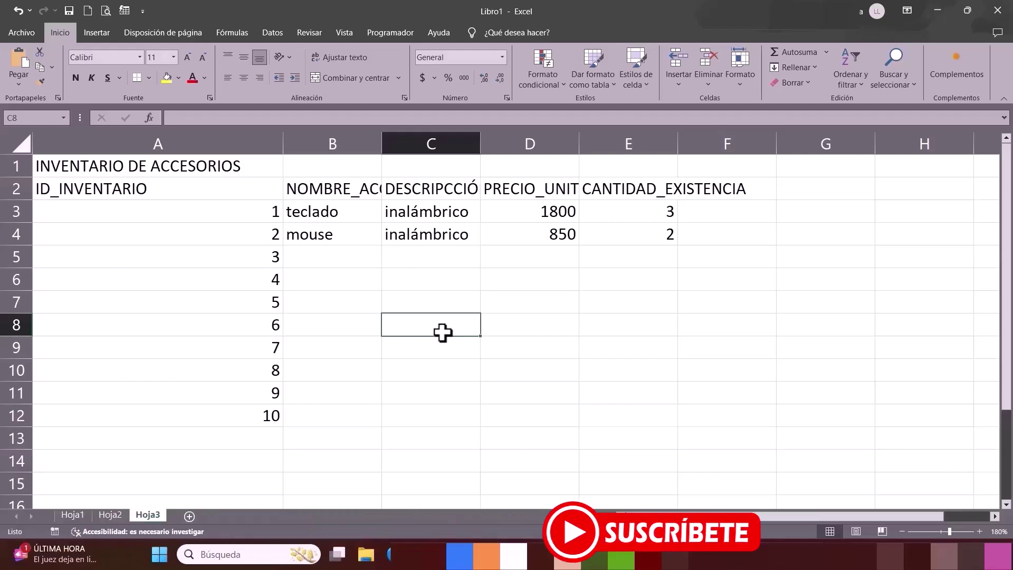
Step: Complete the stock quantities of the last usb and protector rows with 3 in E11 and 6 in E12
{"action": "left_click", "coordinate": [331, 259]}
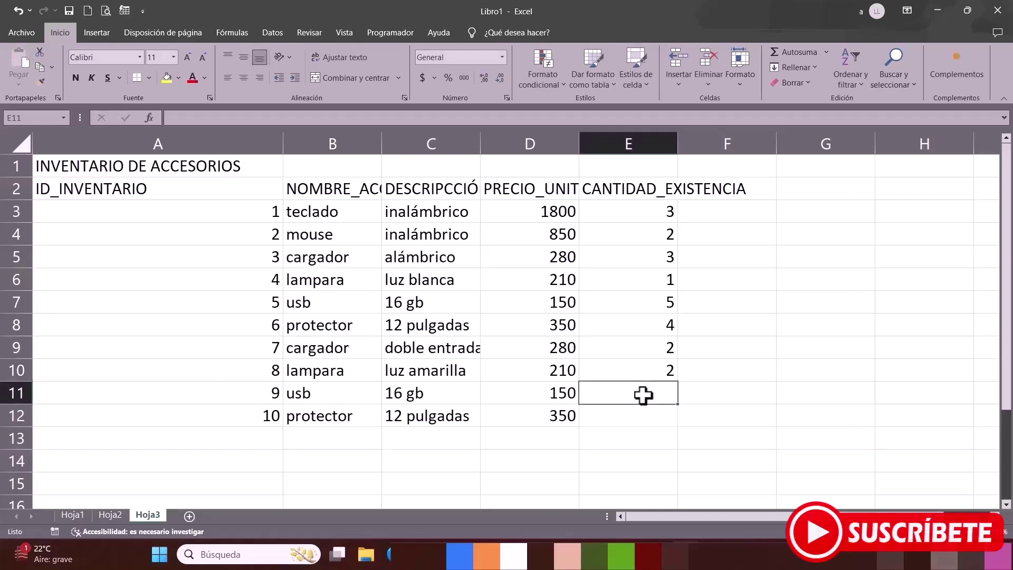
{"action": "type", "text": "3"}
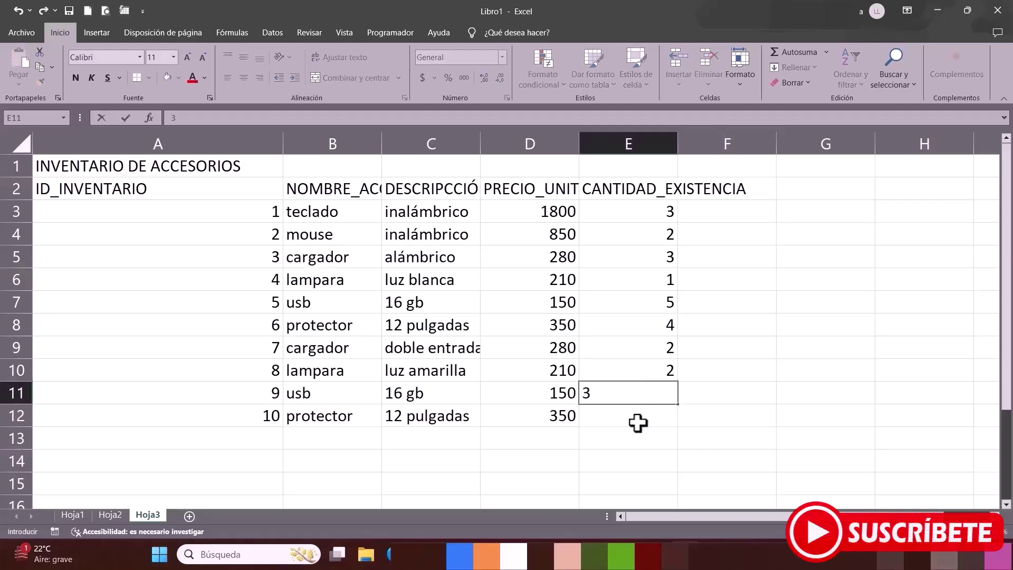
{"action": "key", "text": "Return"}
{"action": "type", "text": "6"}
{"action": "left_click", "coordinate": [744, 417]}
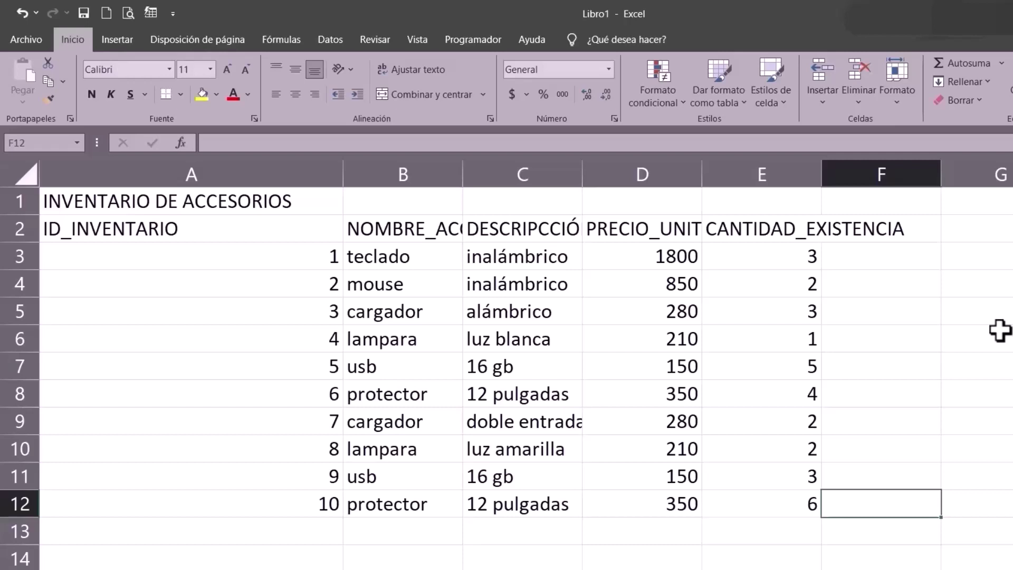
Step: Merge and center the title INVENTARIO DE ACCESORIOS across cells A1 to E1
{"action": "left_click", "coordinate": [125, 206]}
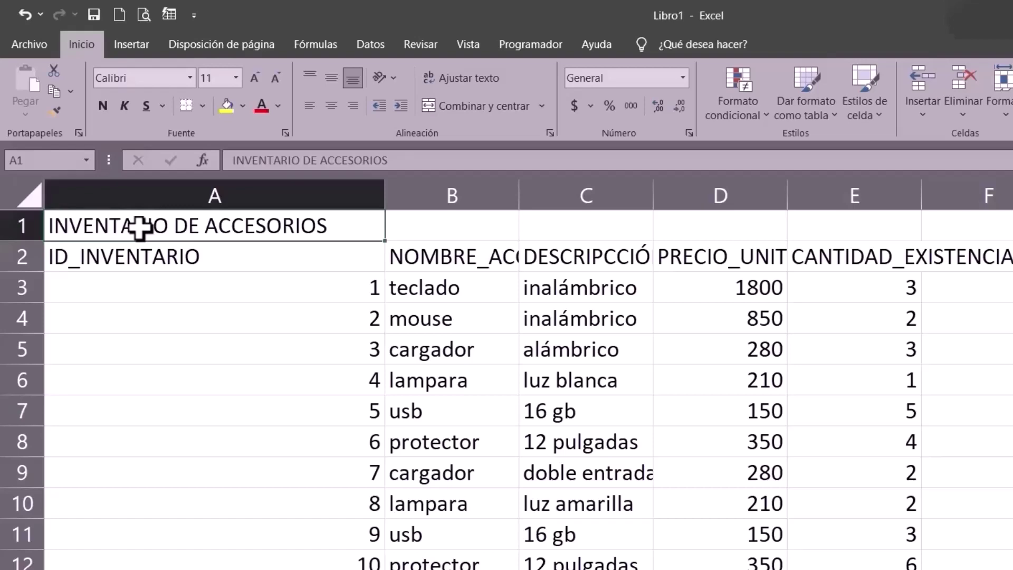
{"action": "left_click_drag", "start_coordinate": [138, 227], "coordinate": [894, 219]}
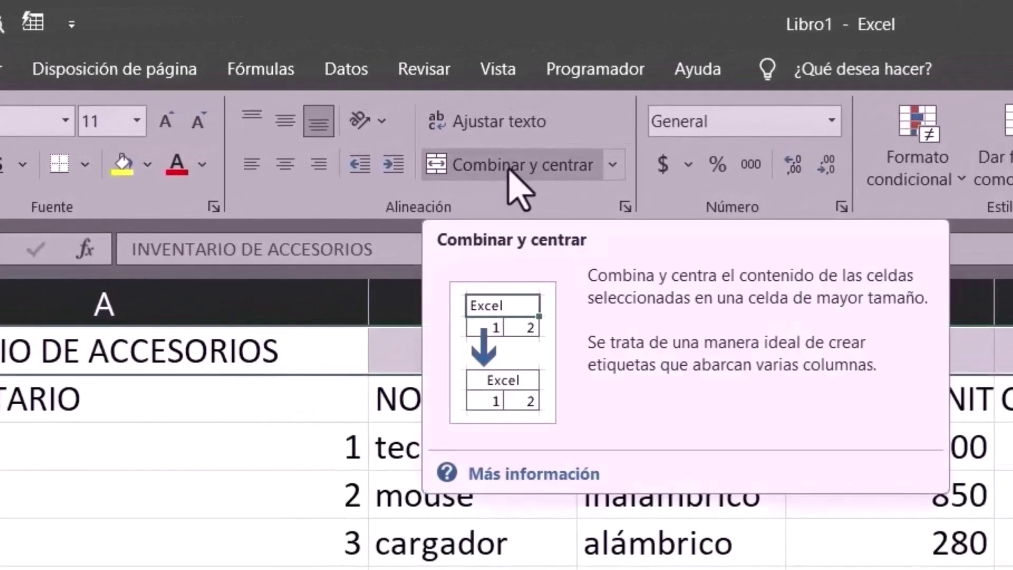
{"action": "left_click", "coordinate": [509, 168]}
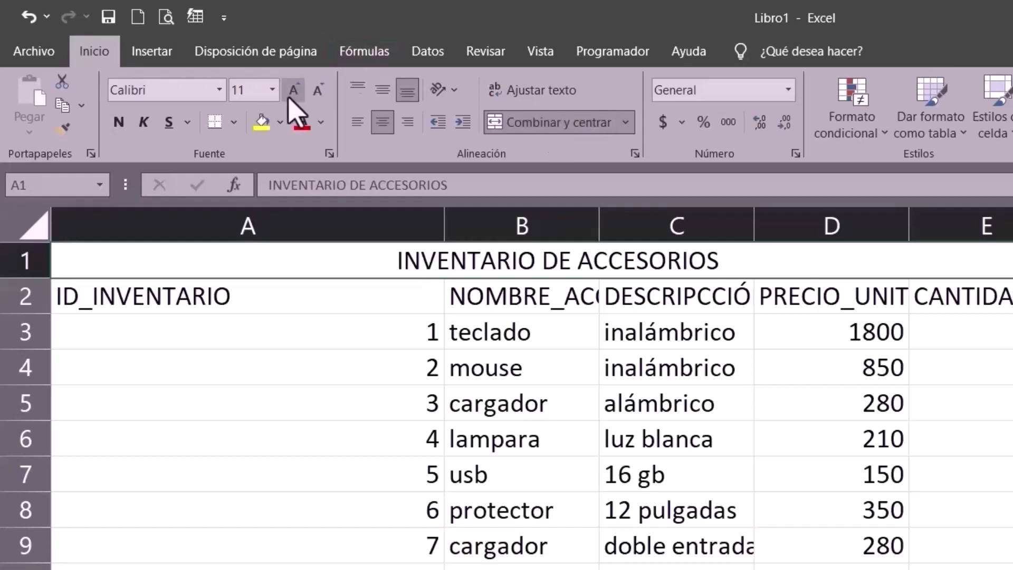
Step: Set the merged title in row 1 to font size 14 and bold
{"action": "left_click", "coordinate": [272, 90]}
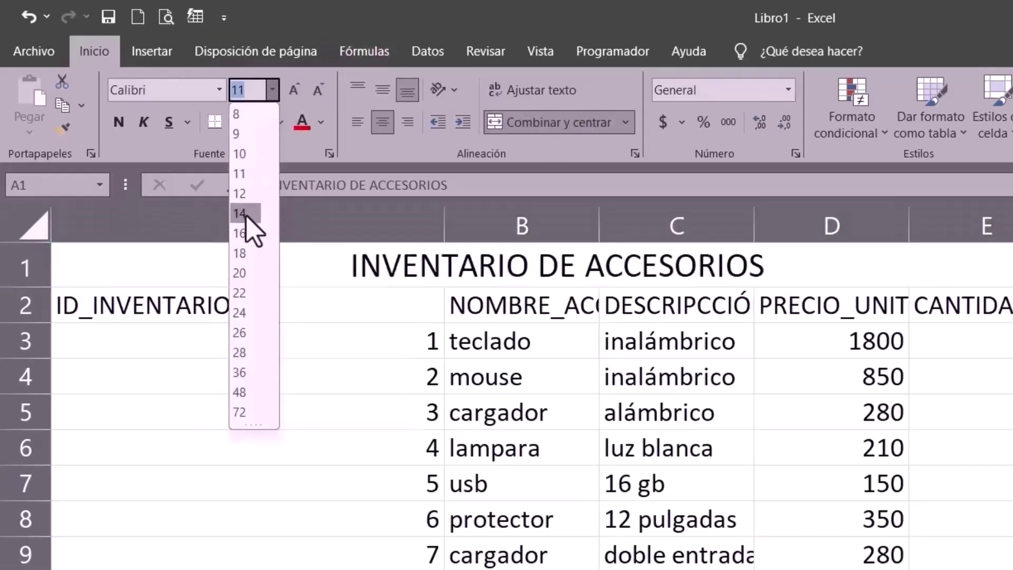
{"action": "left_click", "coordinate": [245, 216]}
{"action": "left_click", "coordinate": [124, 127]}
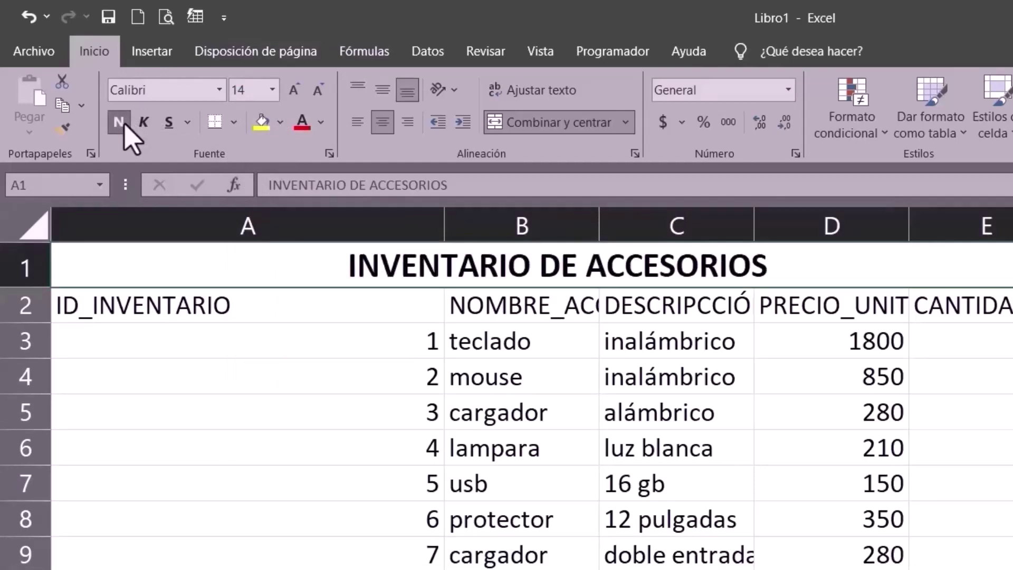
Step: Apply all borders and a standard yellow fill to the merged title cell
{"action": "left_click", "coordinate": [235, 123]}
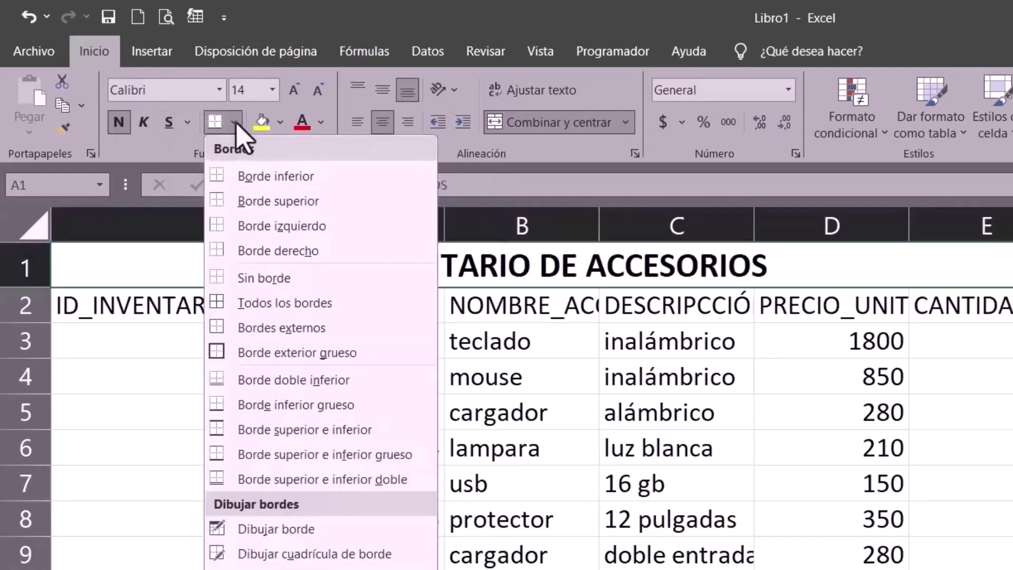
{"action": "left_click", "coordinate": [290, 310]}
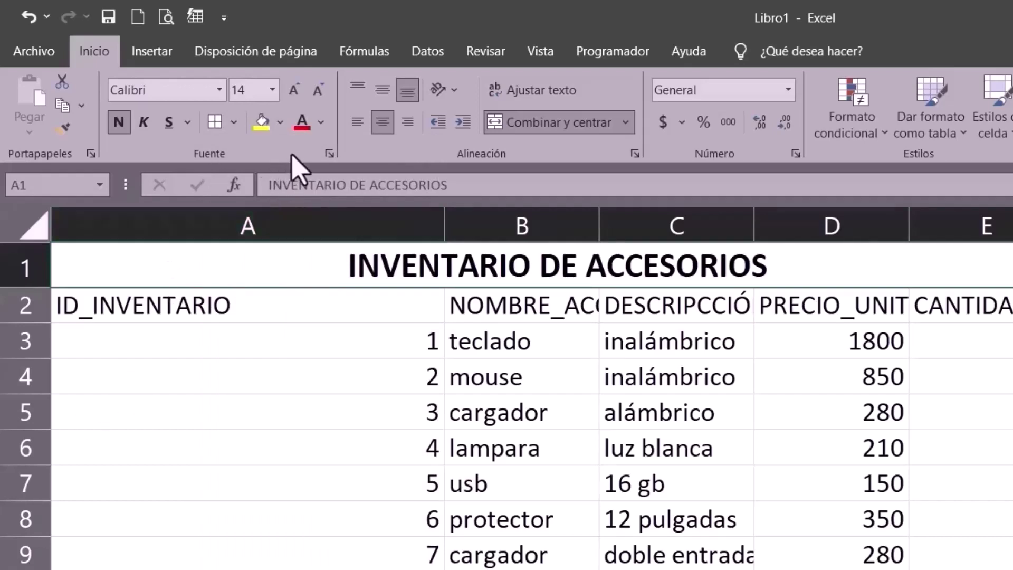
{"action": "left_click", "coordinate": [280, 123]}
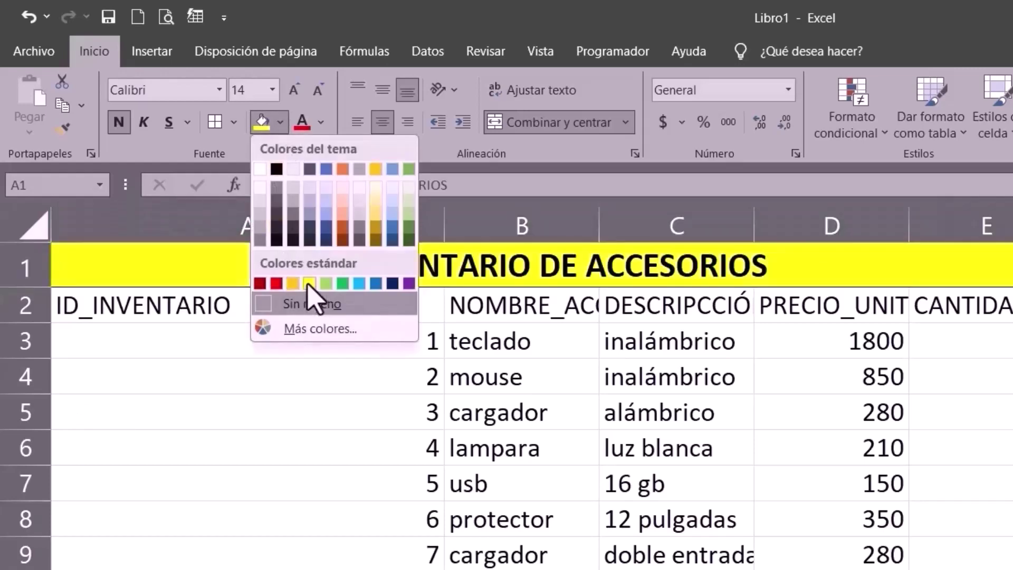
{"action": "left_click", "coordinate": [310, 284]}
{"action": "left_click", "coordinate": [1005, 396]}
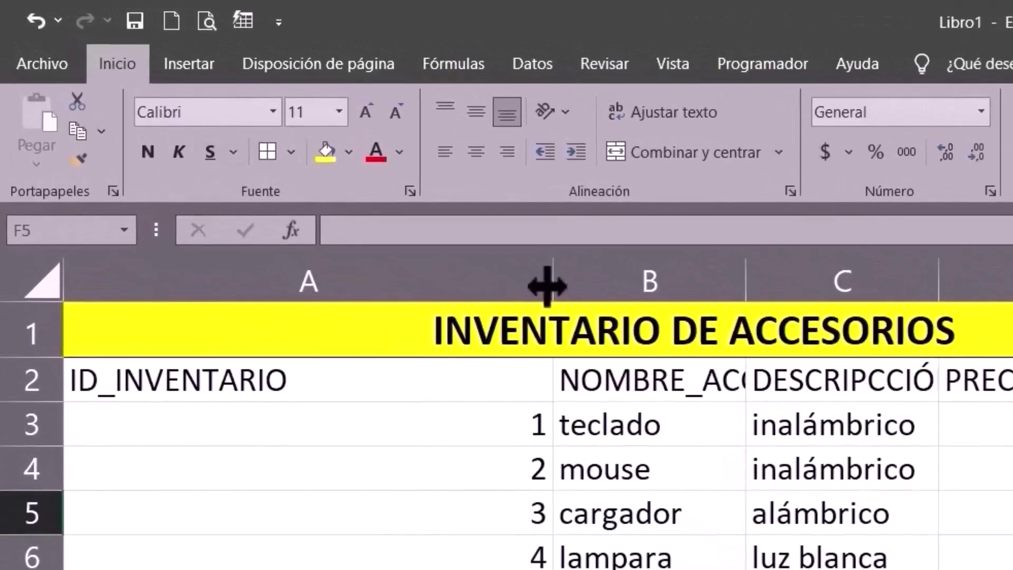
Step: Narrow column A until its width just fits the ID_INVENTARIO header
{"action": "left_click_drag", "start_coordinate": [394, 205], "coordinate": [307, 197]}
{"action": "left_click_drag", "start_coordinate": [426, 273], "coordinate": [367, 271]}
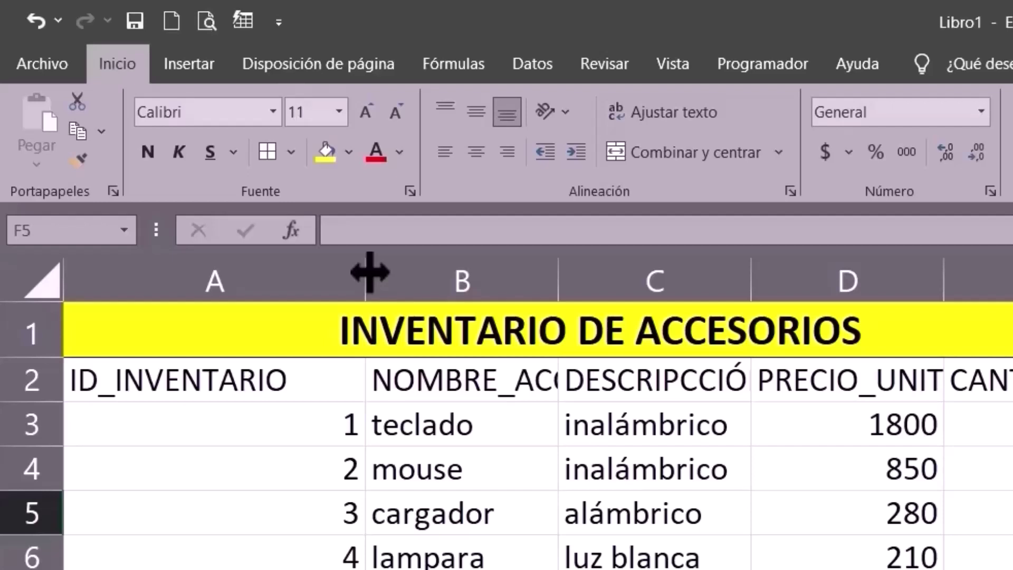
{"action": "mouse_move", "coordinate": [370, 272]}
{"action": "left_mouse_down"}
{"action": "mouse_move", "coordinate": [299, 284]}
{"action": "mouse_move", "coordinate": [377, 328]}
{"action": "mouse_move", "coordinate": [362, 289]}
{"action": "left_mouse_up"}
{"action": "double_click", "coordinate": [363, 289]}
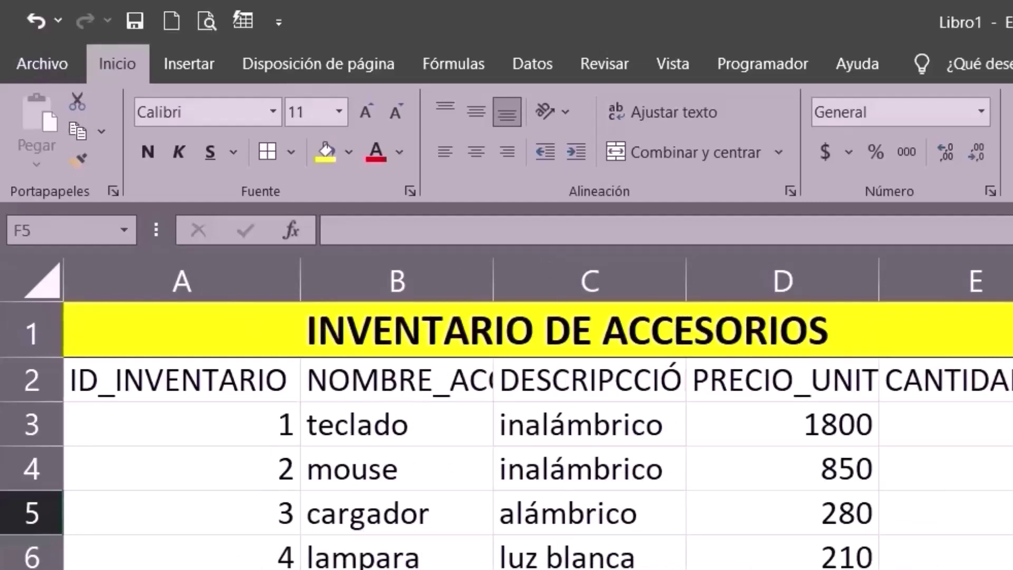
Step: Autofit columns B, C, D and E one by one to the width of their header texts
{"action": "double_click", "coordinate": [493, 283]}
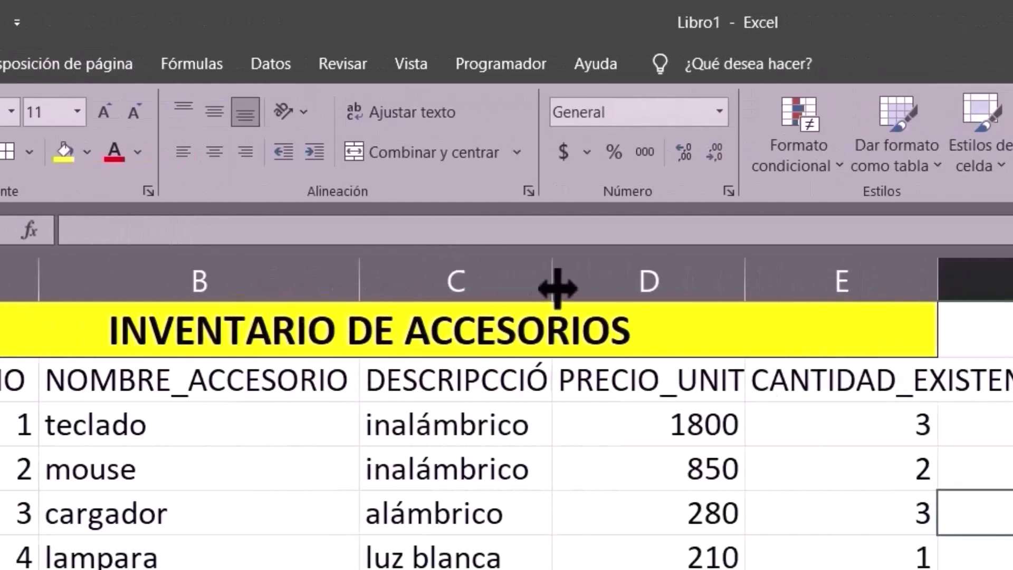
{"action": "double_click", "coordinate": [812, 280]}
{"action": "double_click", "coordinate": [475, 280]}
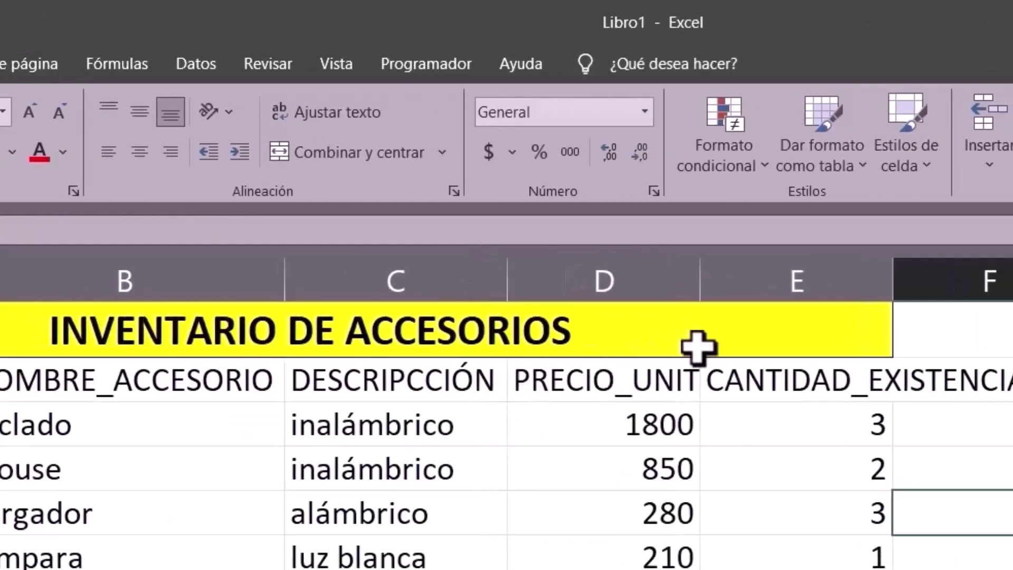
{"action": "double_click", "coordinate": [702, 283]}
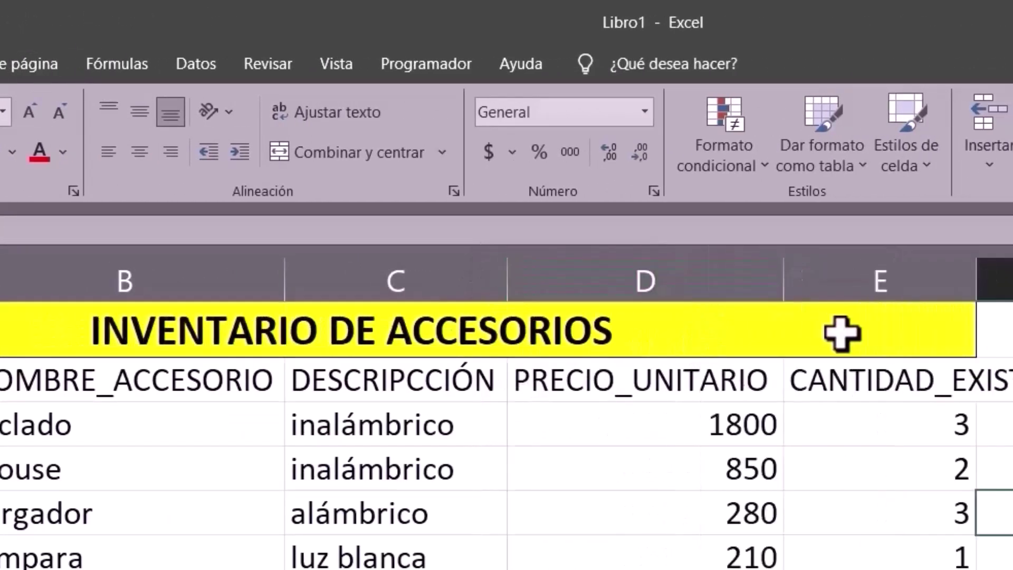
{"action": "double_click", "coordinate": [643, 281]}
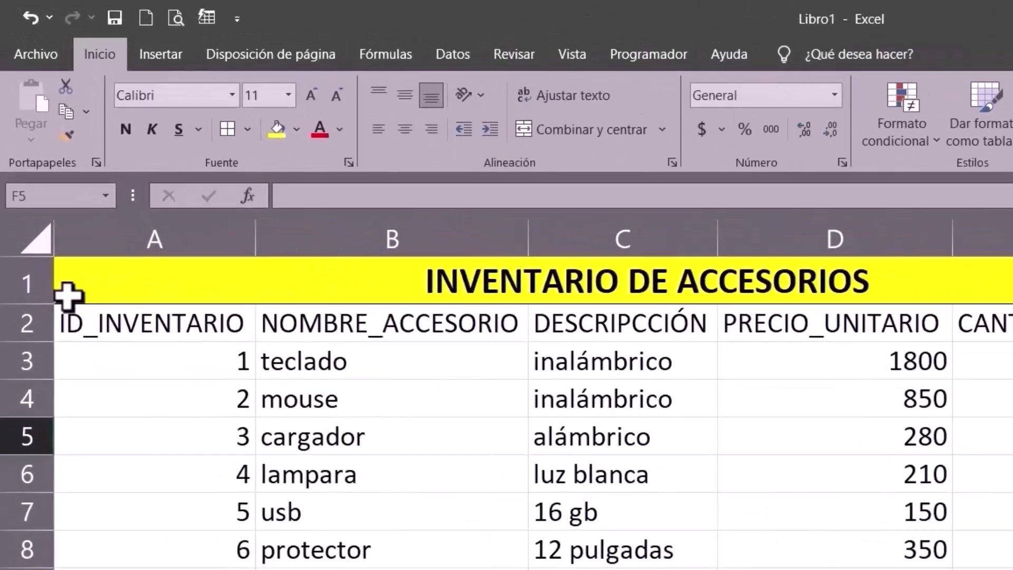
{"action": "left_click", "coordinate": [94, 143]}
{"action": "left_click_drag", "start_coordinate": [186, 280], "coordinate": [1012, 296]}
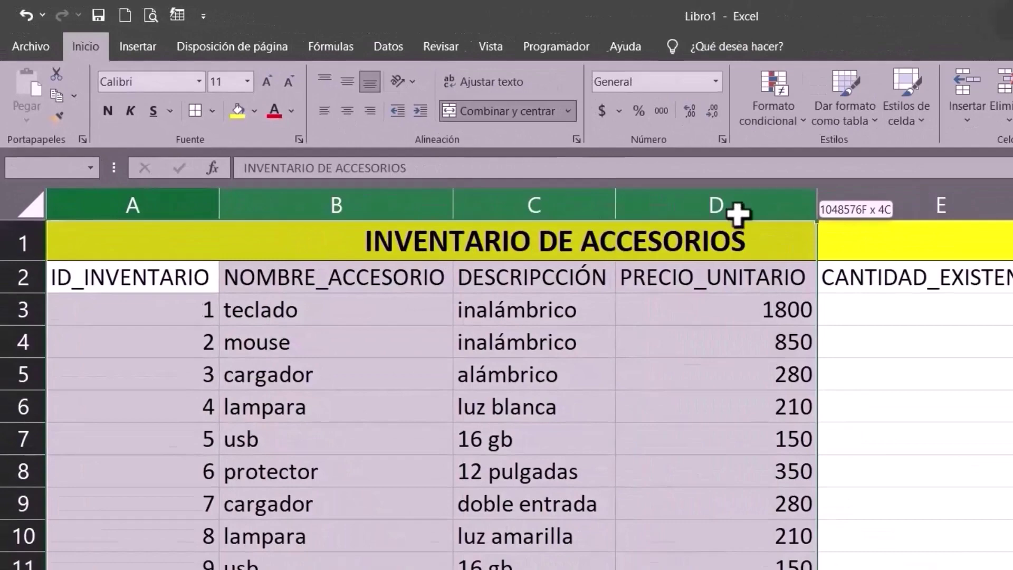
{"action": "left_click_drag", "start_coordinate": [738, 213], "coordinate": [828, 263]}
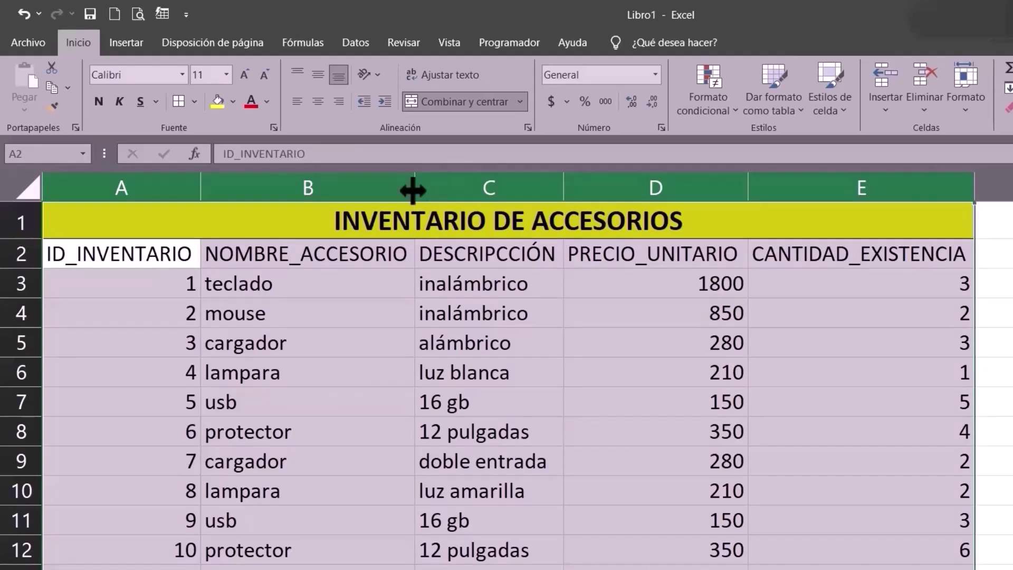
{"action": "left_click", "coordinate": [754, 287]}
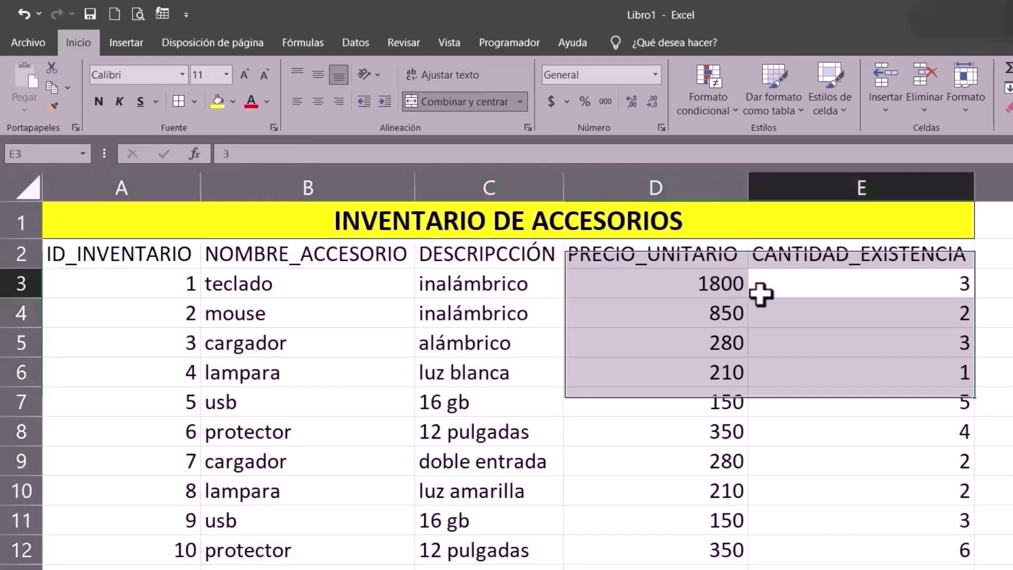
Step: Narrow columns A to E individually so that they are smaller than their header texts
{"action": "left_click_drag", "start_coordinate": [748, 190], "coordinate": [671, 190]}
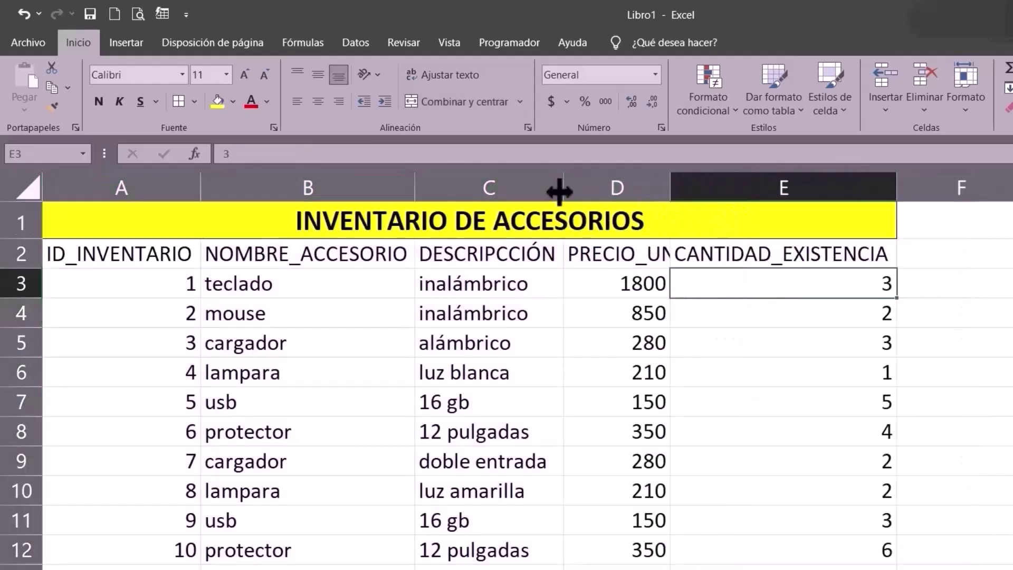
{"action": "left_click_drag", "start_coordinate": [563, 189], "coordinate": [469, 191]}
{"action": "left_click_drag", "start_coordinate": [415, 191], "coordinate": [332, 193]}
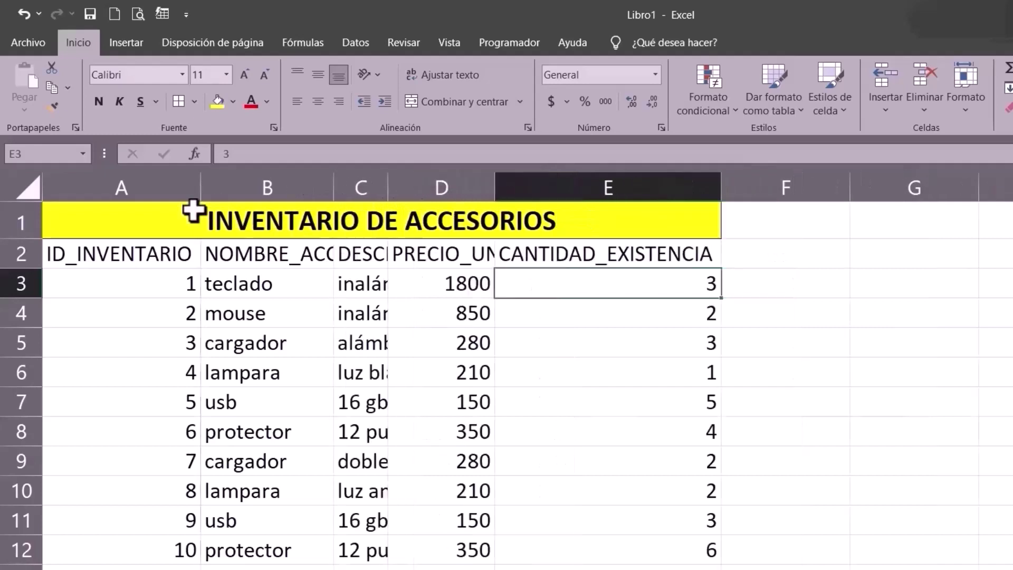
{"action": "left_click_drag", "start_coordinate": [199, 190], "coordinate": [145, 190]}
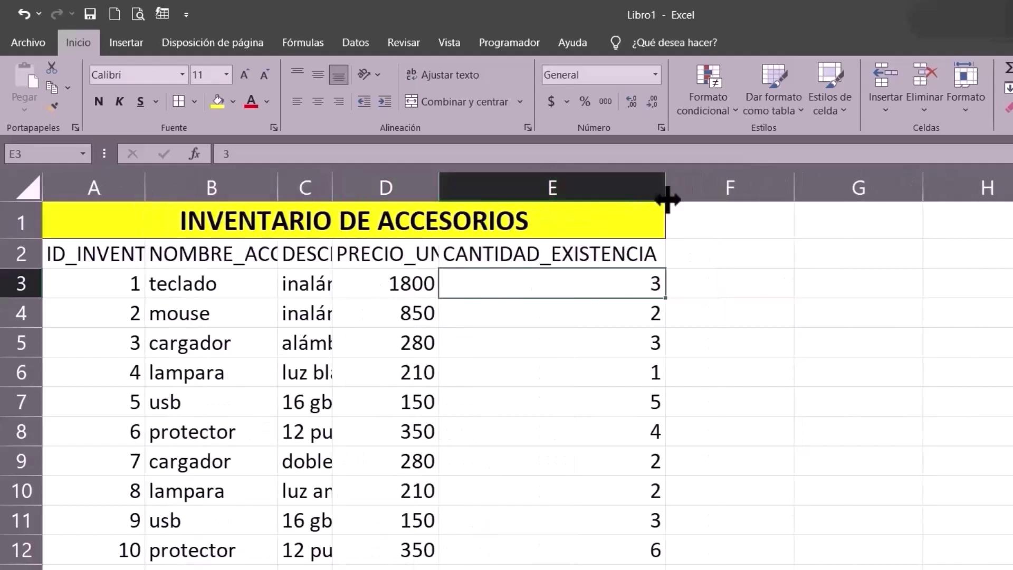
{"action": "left_click_drag", "start_coordinate": [664, 197], "coordinate": [557, 197]}
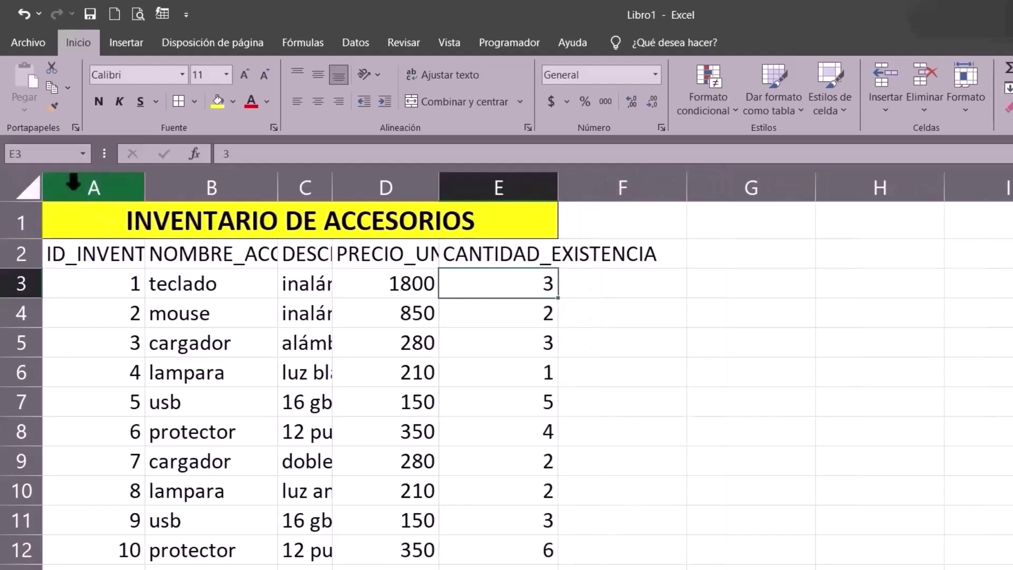
Step: Select columns A through E together and autofit all of them to their contents at once
{"action": "left_click_drag", "start_coordinate": [73, 182], "coordinate": [543, 182]}
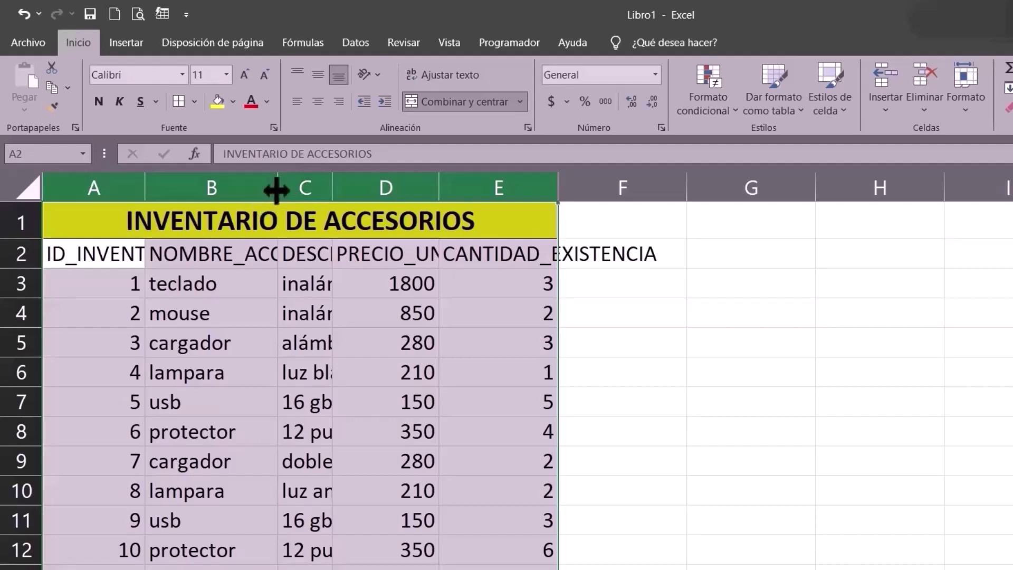
{"action": "double_click", "coordinate": [276, 189]}
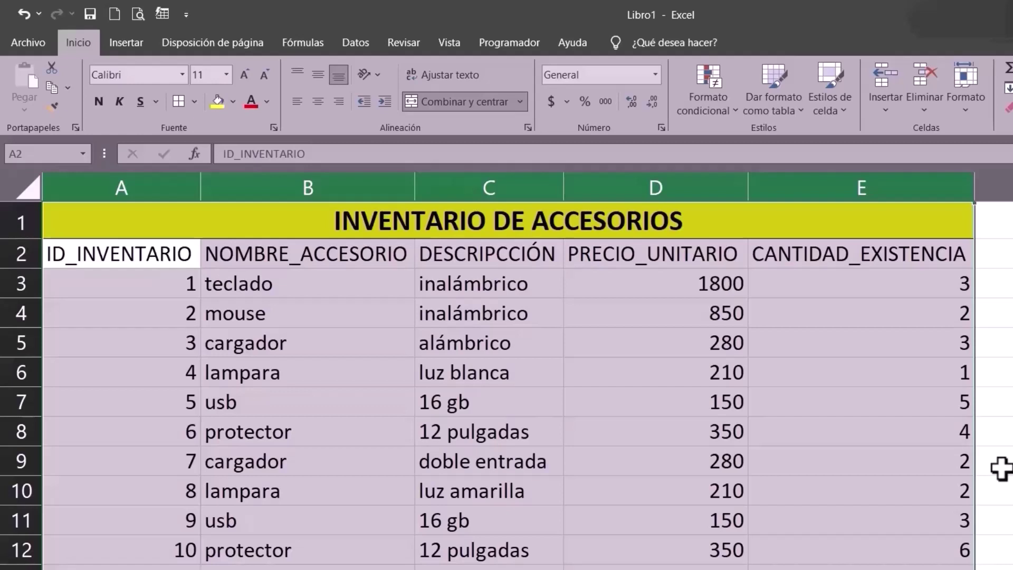
{"action": "left_click", "coordinate": [493, 459]}
Step: Apply all borders and a light green theme fill to the header cells A2 to E2
{"action": "left_click", "coordinate": [115, 303]}
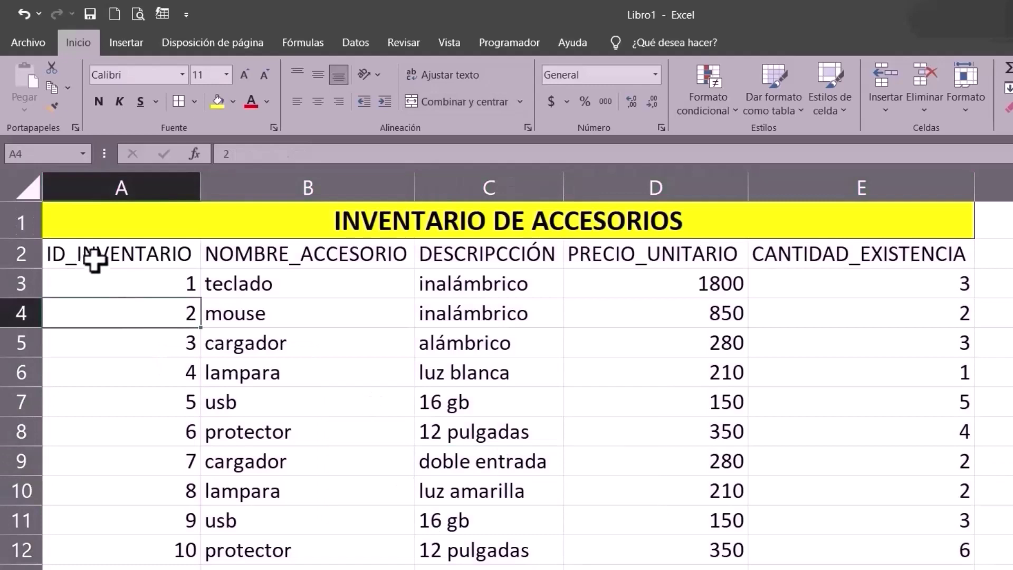
{"action": "left_click_drag", "start_coordinate": [91, 264], "coordinate": [770, 256]}
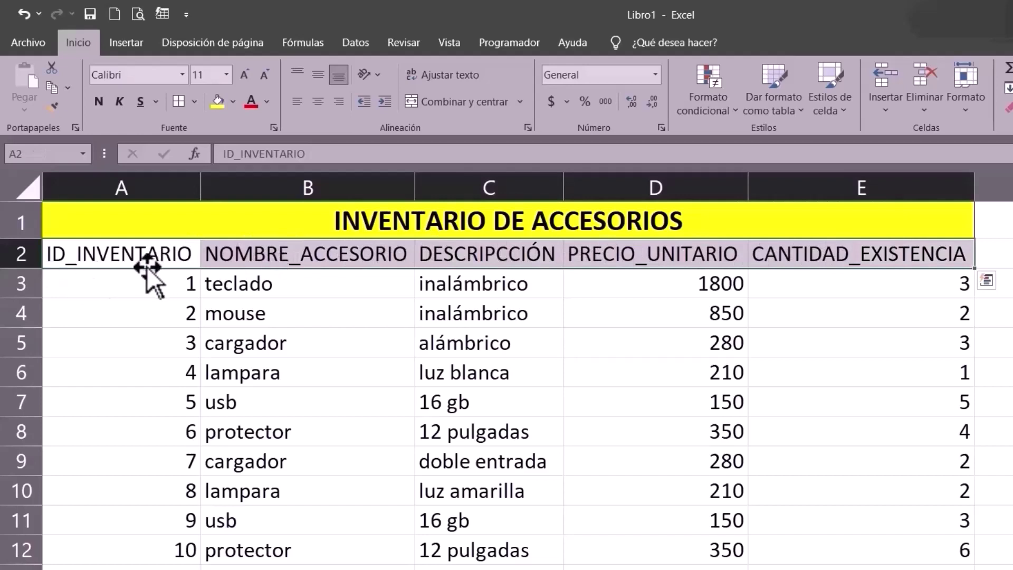
{"action": "left_click", "coordinate": [194, 106]}
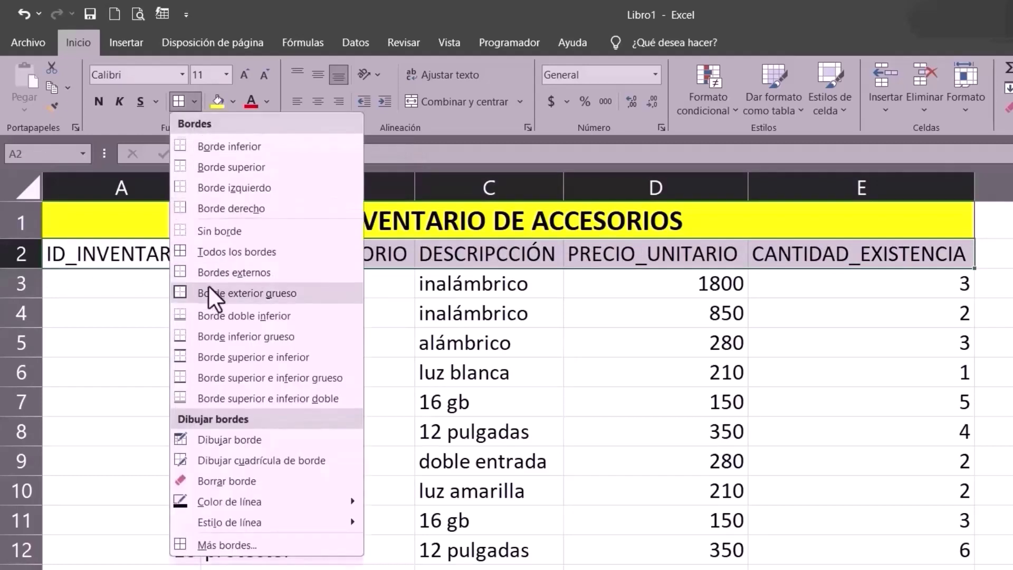
{"action": "left_click", "coordinate": [204, 251]}
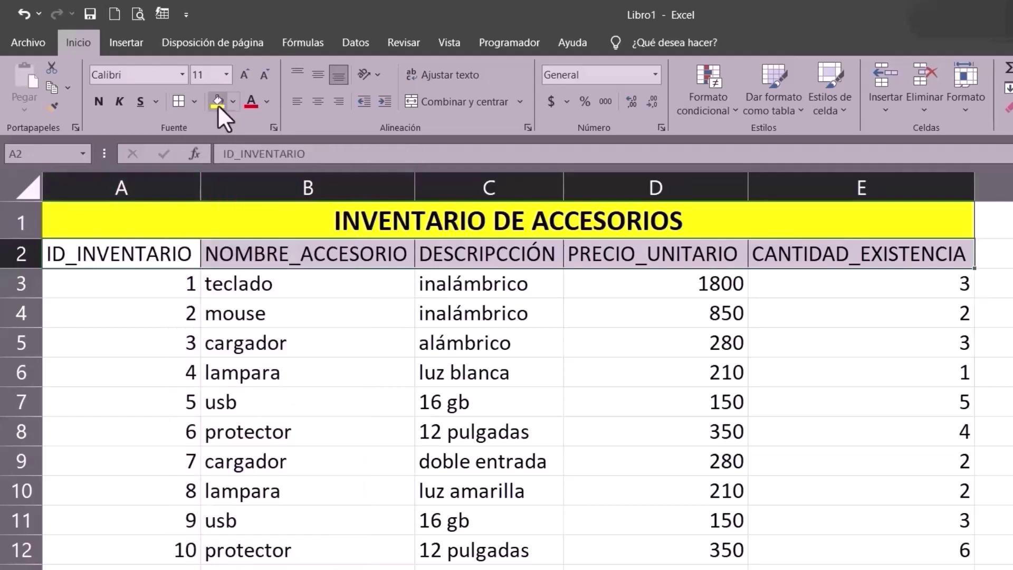
{"action": "left_click", "coordinate": [233, 101]}
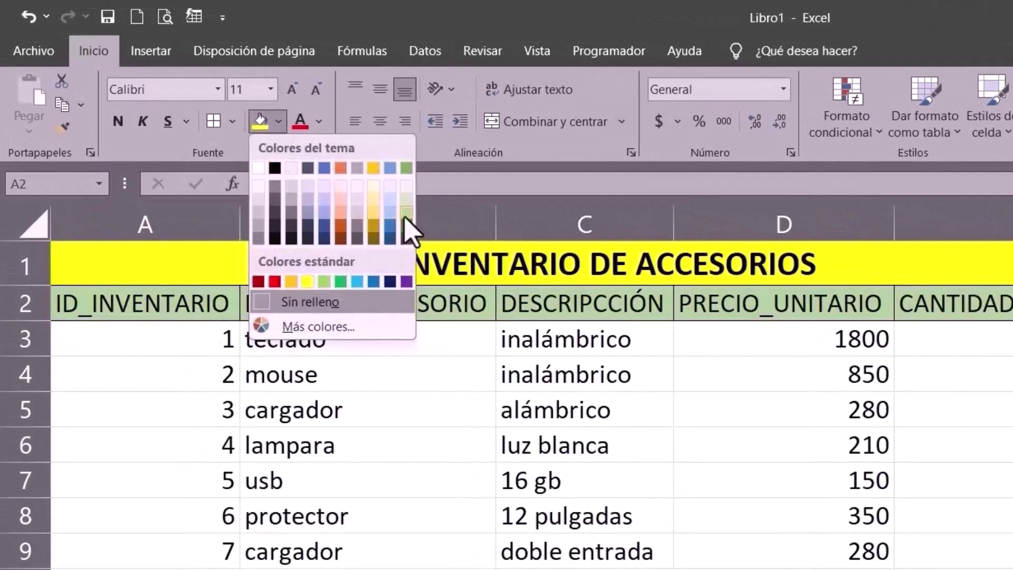
{"action": "left_click", "coordinate": [406, 215]}
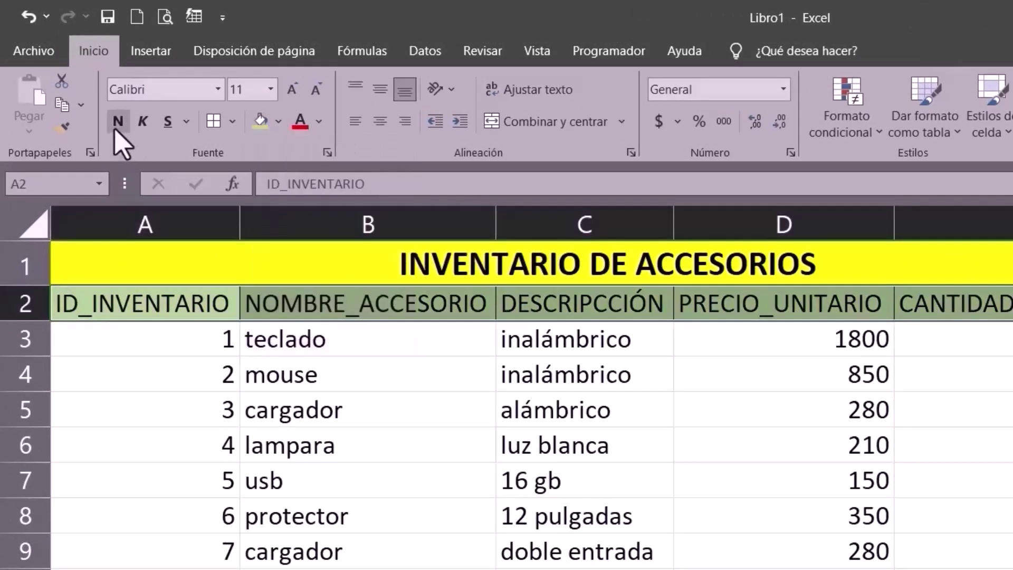
Step: Make the header texts in A2 to E2 bold, without underline, and set their font size to 10
{"action": "left_click", "coordinate": [167, 123]}
{"action": "left_click", "coordinate": [165, 122]}
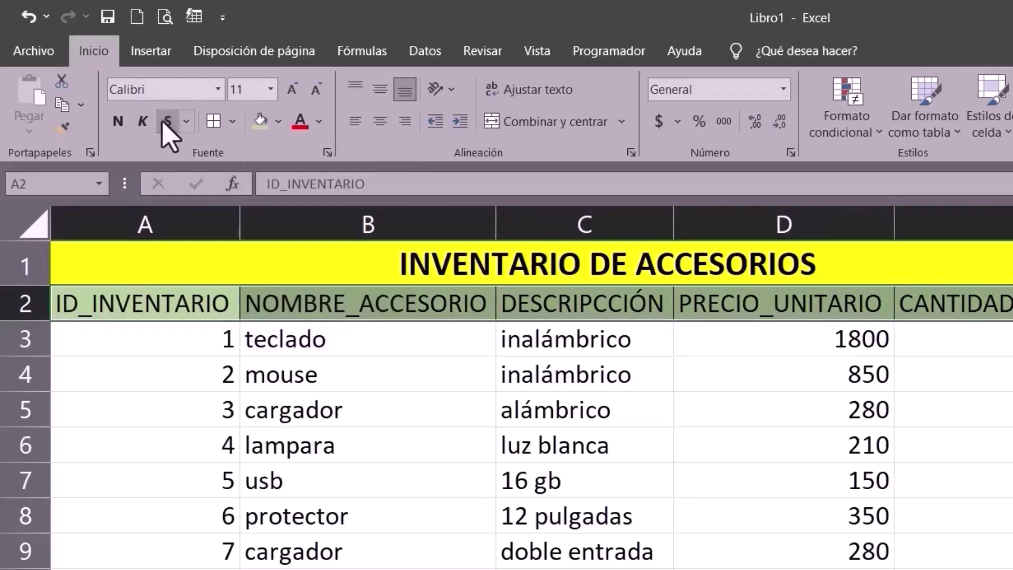
{"action": "left_click", "coordinate": [117, 122]}
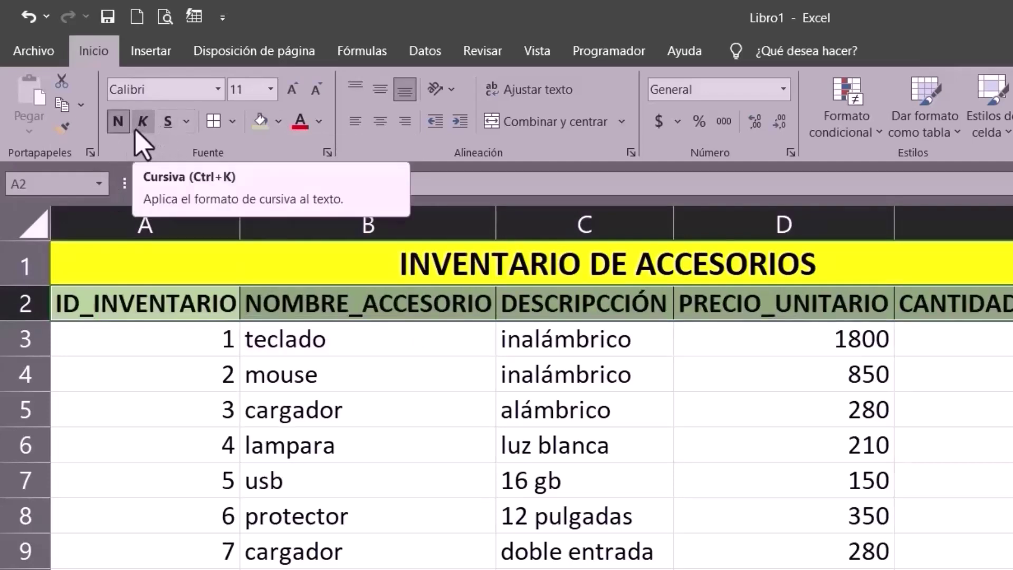
{"action": "left_click", "coordinate": [270, 95]}
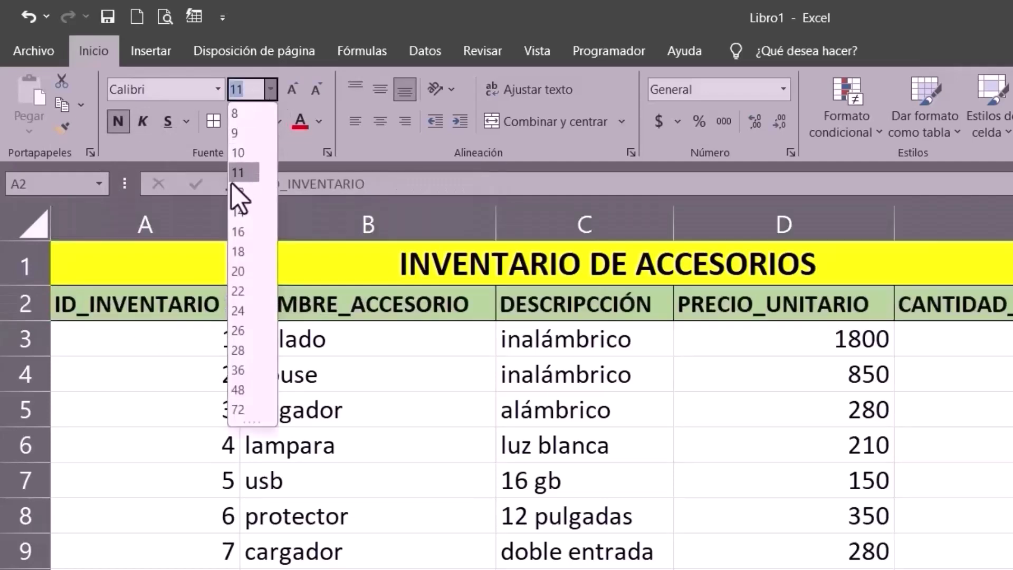
{"action": "left_click", "coordinate": [243, 156]}
{"action": "left_click", "coordinate": [892, 478]}
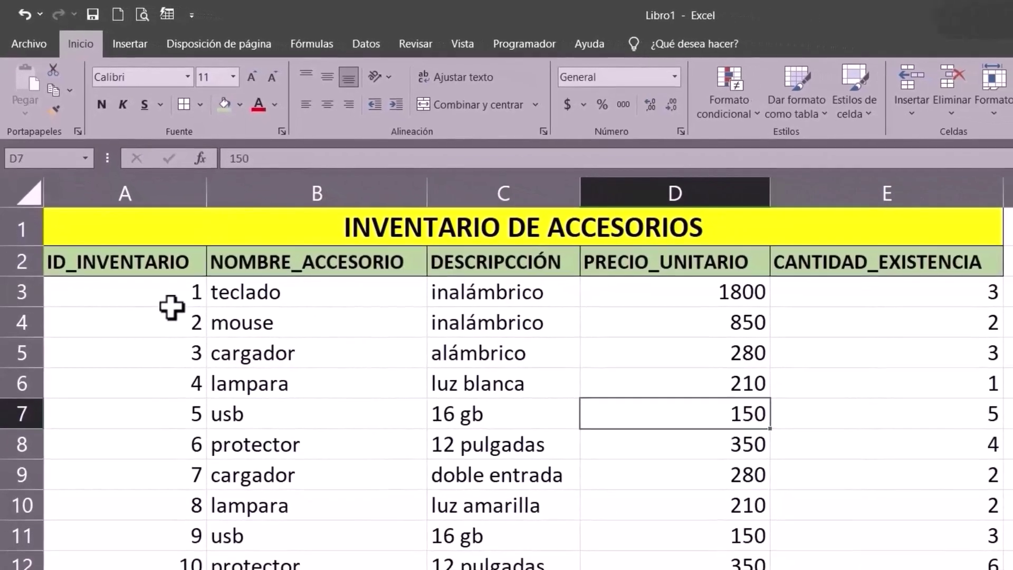
Step: Apply all borders to the inventory data cells A3 to E12
{"action": "left_click_drag", "start_coordinate": [120, 301], "coordinate": [391, 569]}
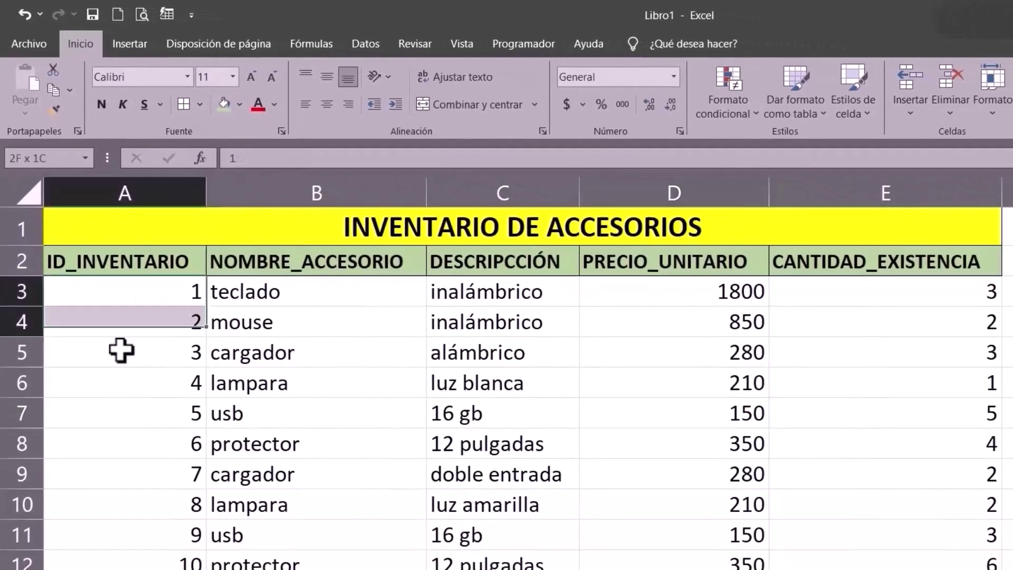
{"action": "left_click_drag", "start_coordinate": [391, 514], "coordinate": [864, 494]}
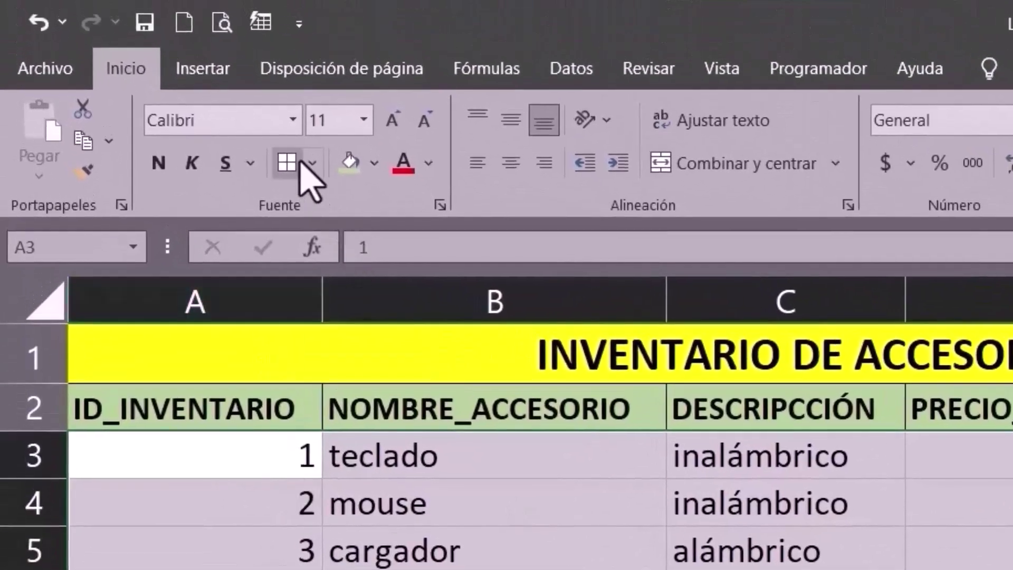
{"action": "left_click", "coordinate": [311, 164]}
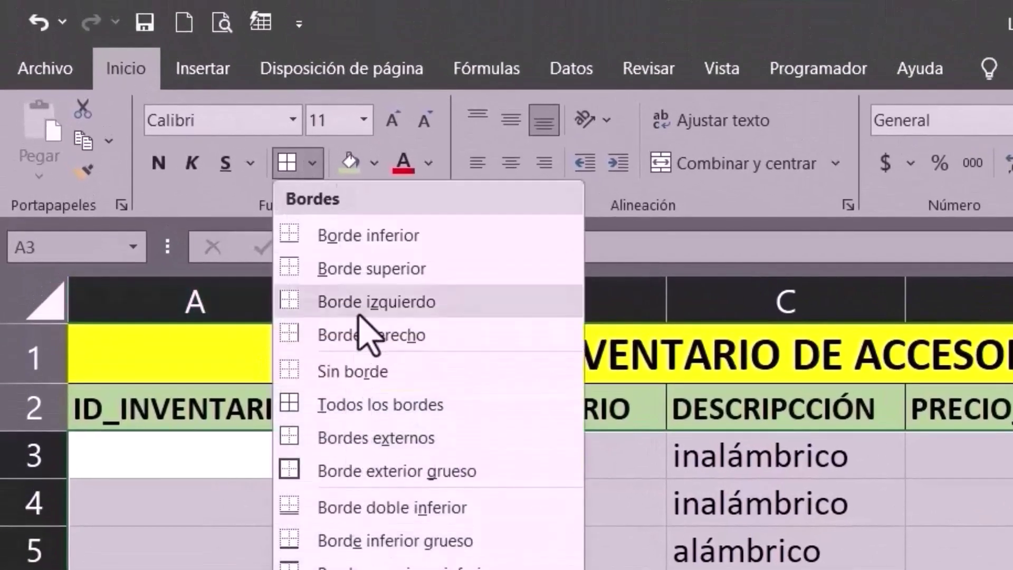
{"action": "left_click", "coordinate": [345, 413]}
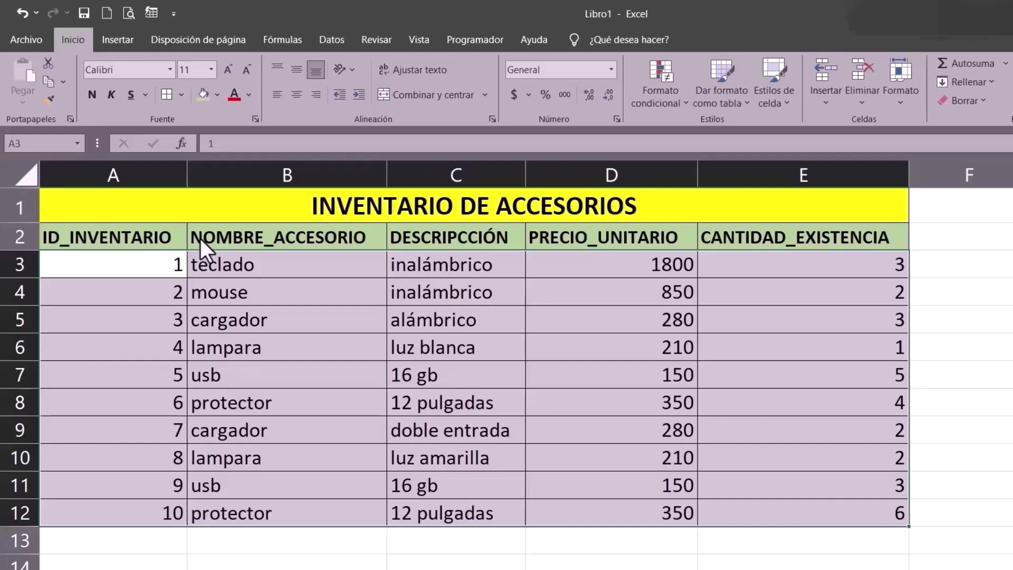
Step: Fill the mouse record in cells A4 to E4 with a light grey theme colour
{"action": "left_click", "coordinate": [118, 321]}
{"action": "left_click", "coordinate": [131, 264]}
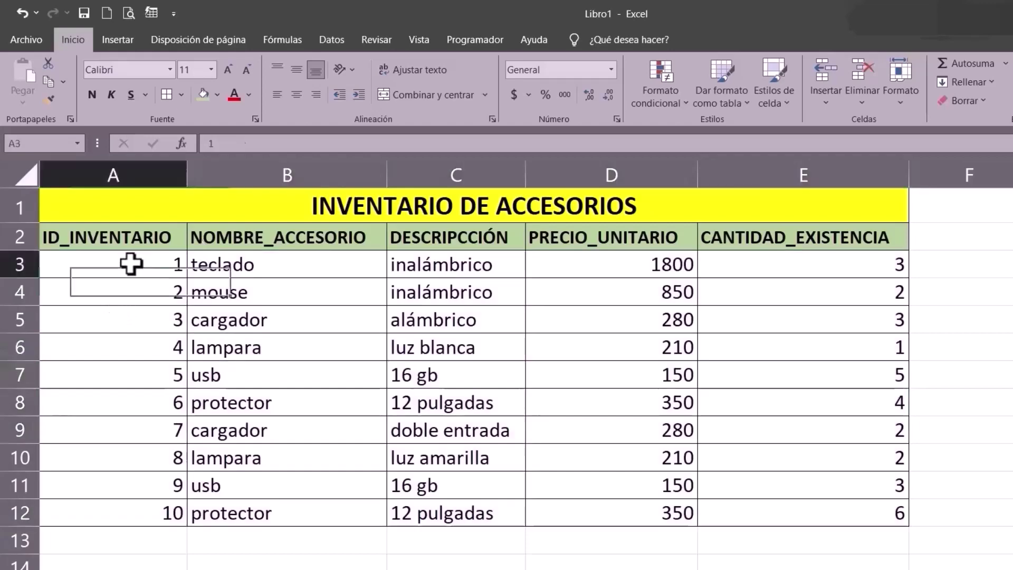
{"action": "left_click", "coordinate": [107, 309]}
{"action": "left_click", "coordinate": [72, 289]}
{"action": "left_click_drag", "start_coordinate": [72, 291], "coordinate": [728, 287]}
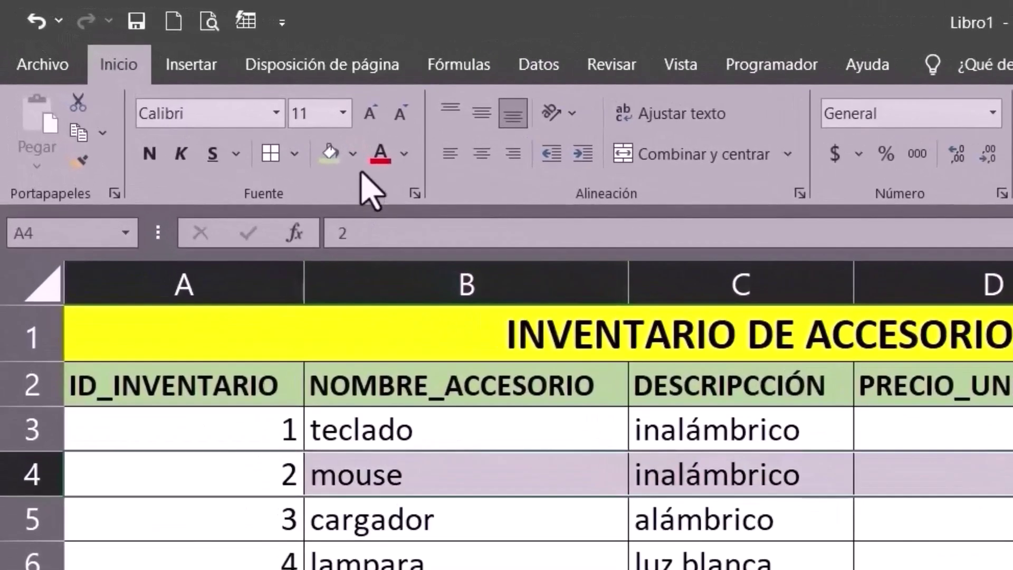
{"action": "left_click", "coordinate": [353, 154]}
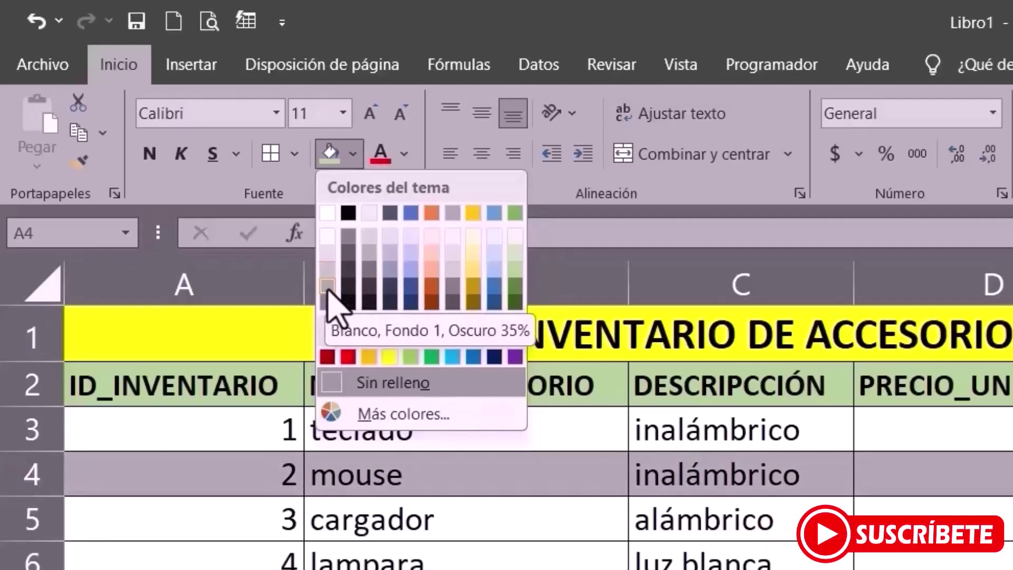
{"action": "left_click", "coordinate": [327, 286]}
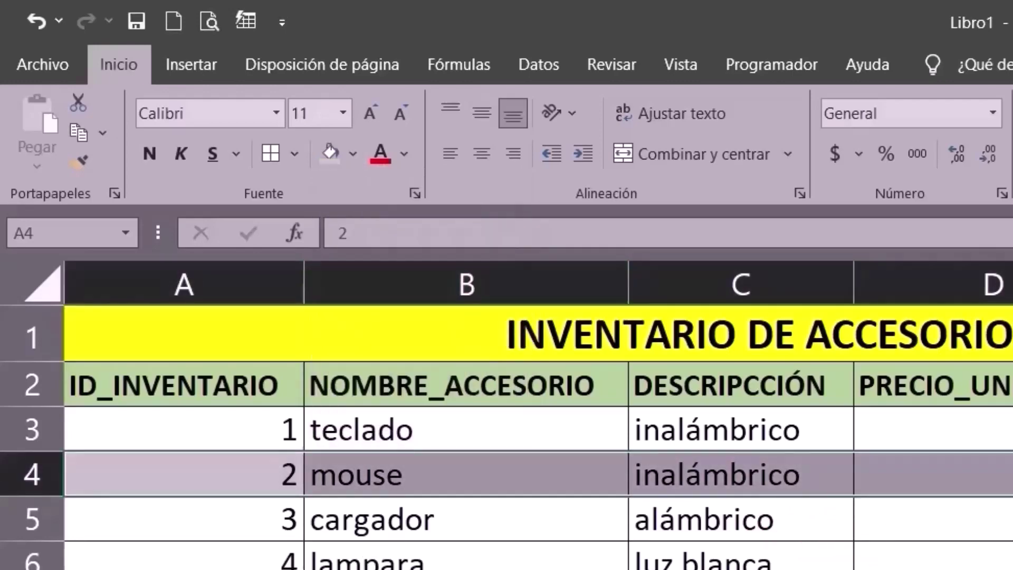
{"action": "left_click", "coordinate": [371, 529]}
Step: Shade every second record, rows 6, 8, 10 and 12 from column A to E, with the same light grey fill
{"action": "left_click", "coordinate": [255, 516]}
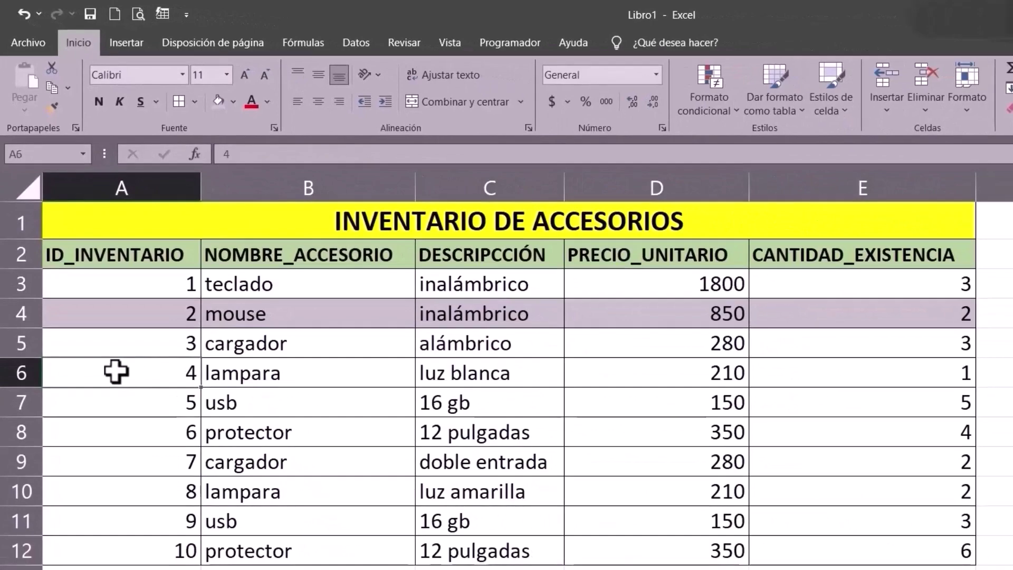
{"action": "left_click_drag", "start_coordinate": [116, 371], "coordinate": [861, 376]}
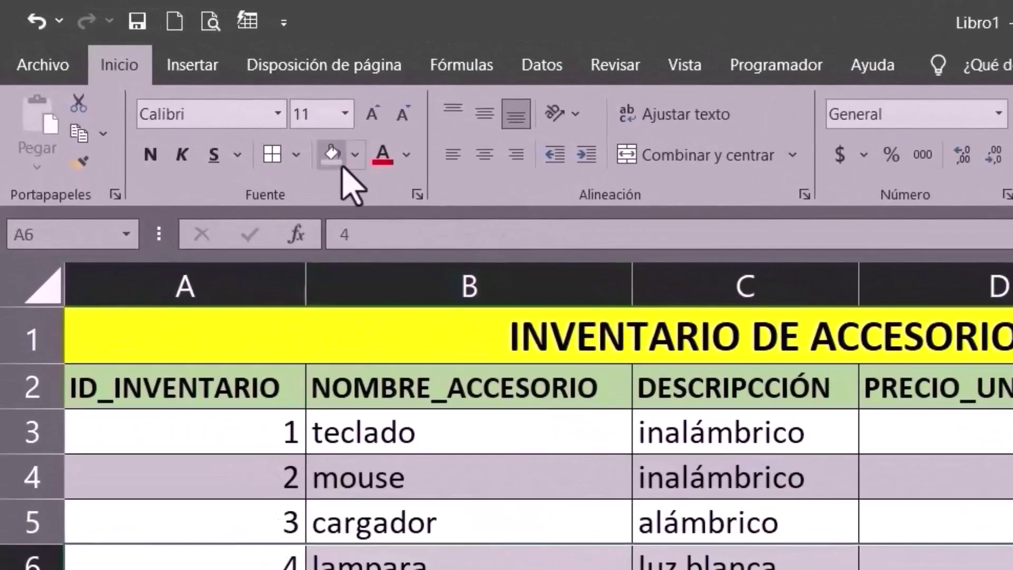
{"action": "left_click", "coordinate": [222, 103]}
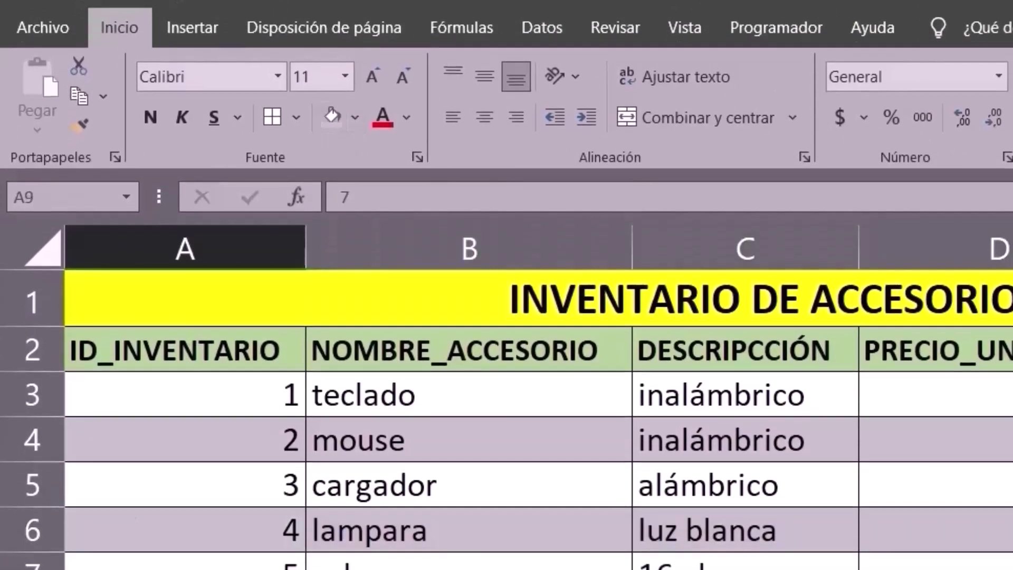
{"action": "left_click_drag", "start_coordinate": [274, 373], "coordinate": [897, 373]}
{"action": "key", "text": "F4"}
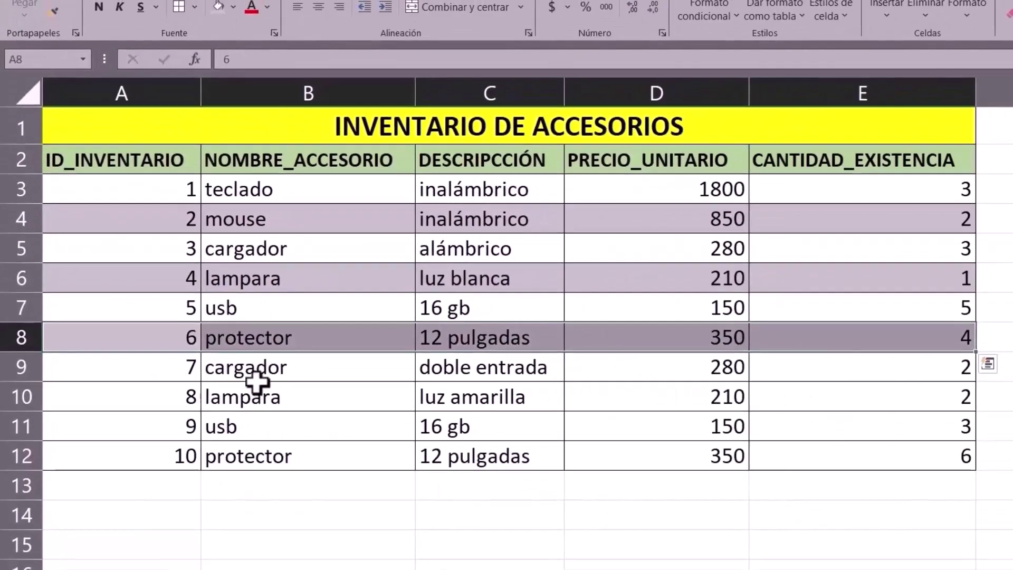
{"action": "left_click", "coordinate": [398, 404]}
{"action": "left_click_drag", "start_coordinate": [131, 398], "coordinate": [844, 400]}
{"action": "key", "text": "F4"}
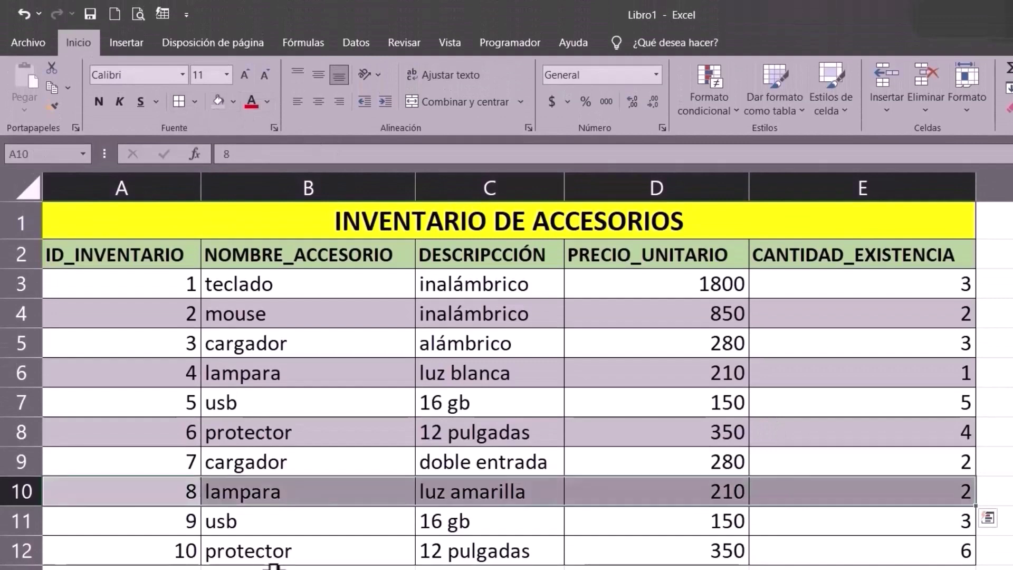
{"action": "left_click_drag", "start_coordinate": [108, 550], "coordinate": [813, 554]}
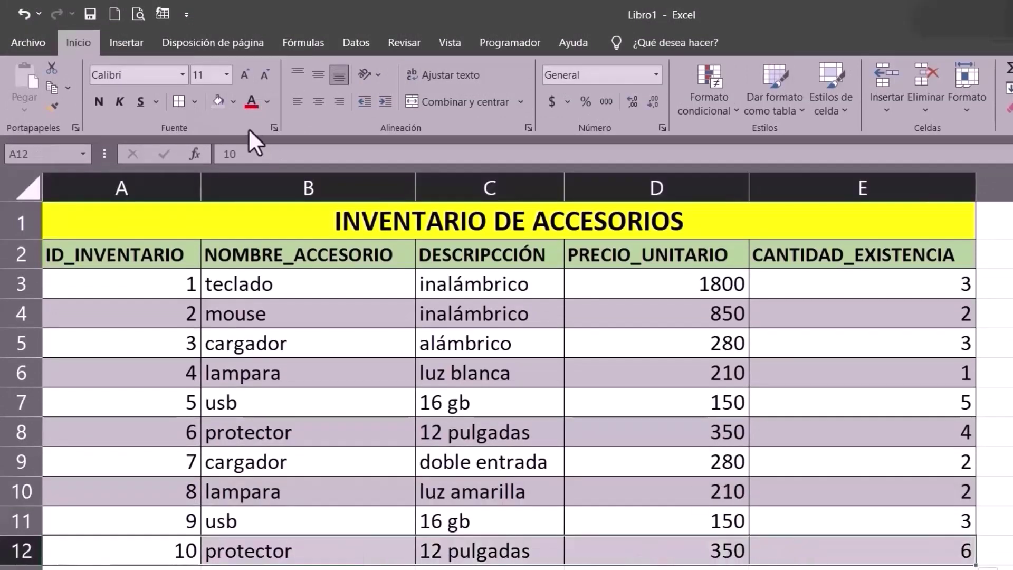
{"action": "left_click", "coordinate": [219, 105]}
{"action": "left_click", "coordinate": [1003, 438]}
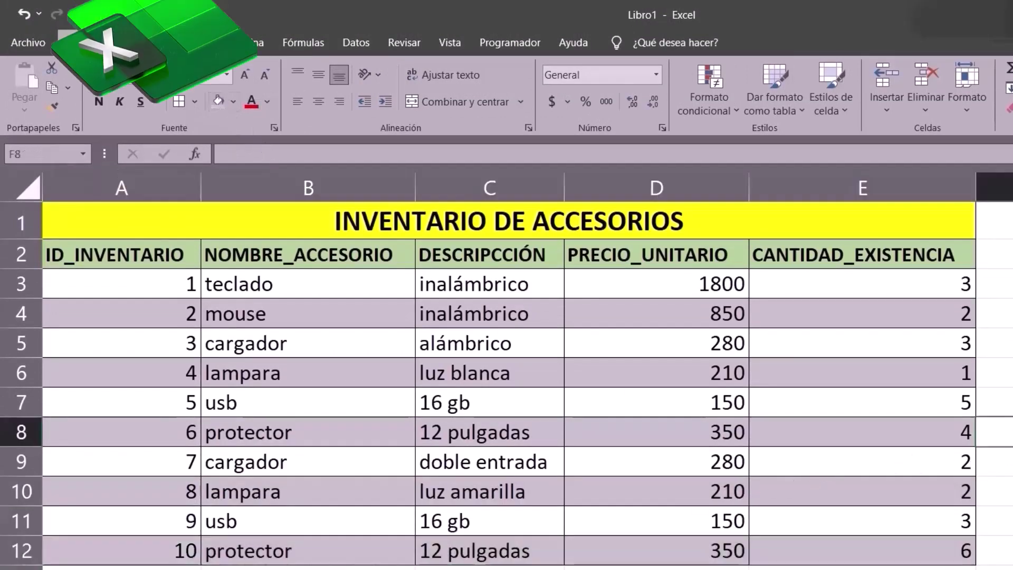
{"action": "left_click", "coordinate": [1010, 284]}
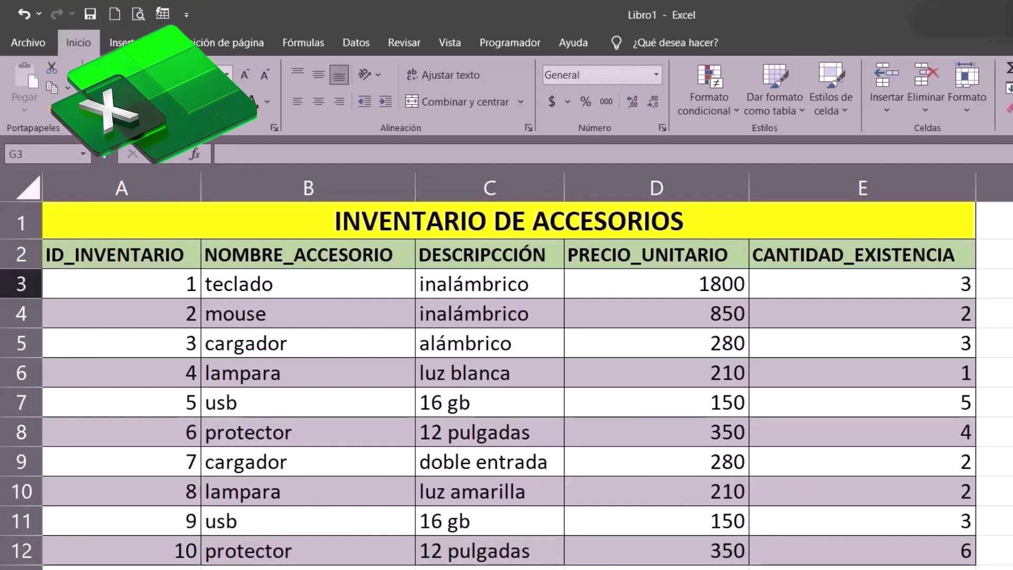